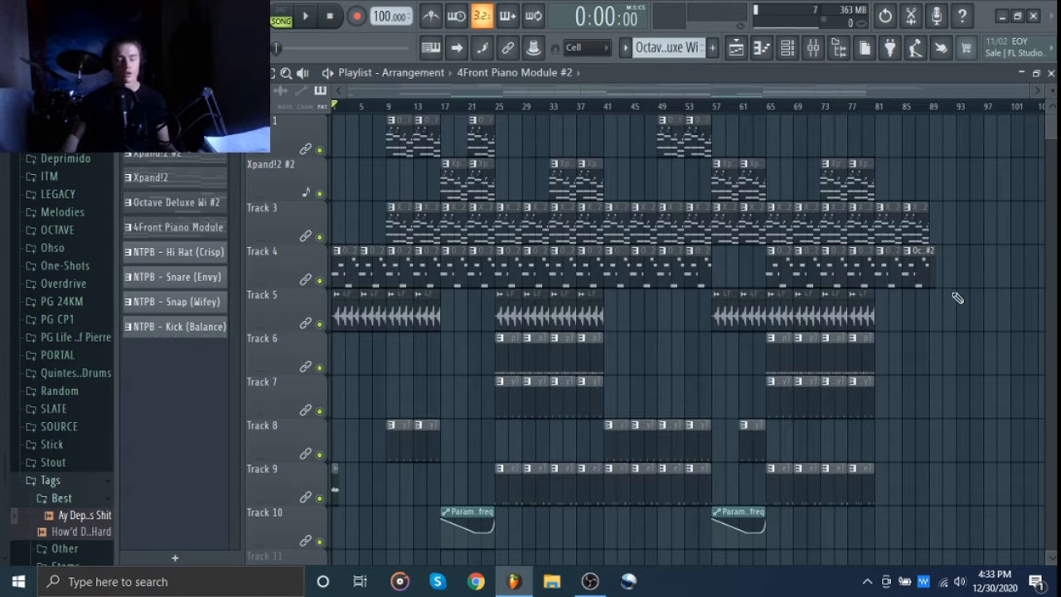
# Open the first Track 1 clip in the piano roll and switch playback to pattern mode.
pyautogui.doubleClick(398, 150)
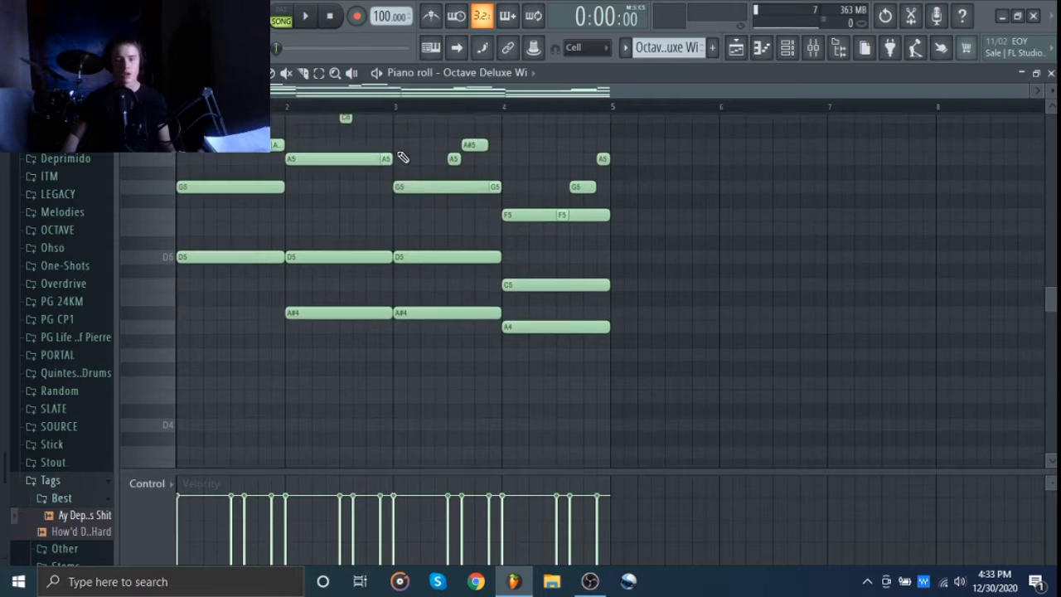
pyautogui.scroll(-1, 854, 153)
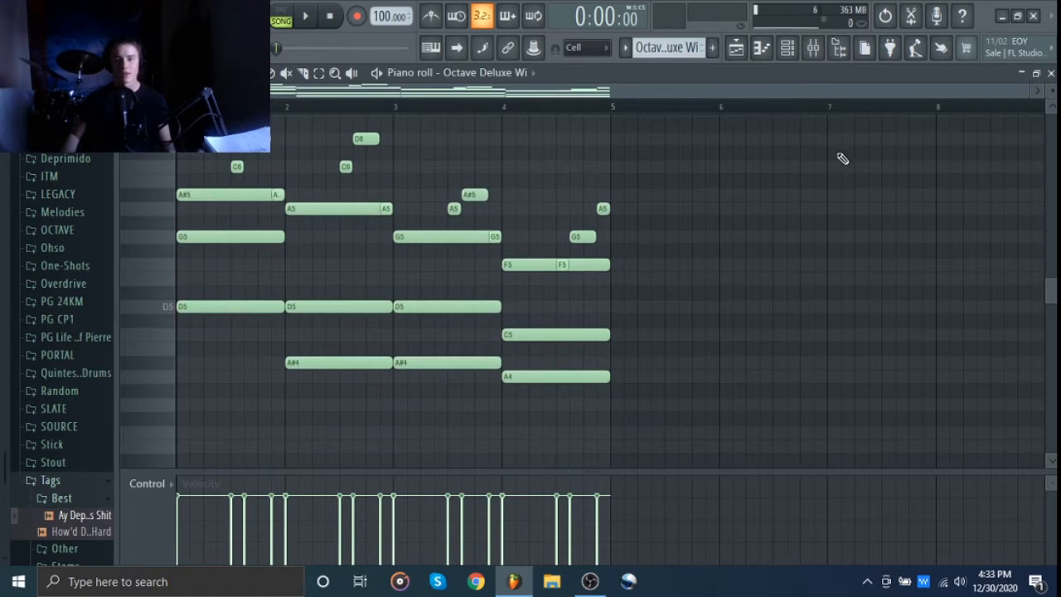
pyautogui.click(286, 18)
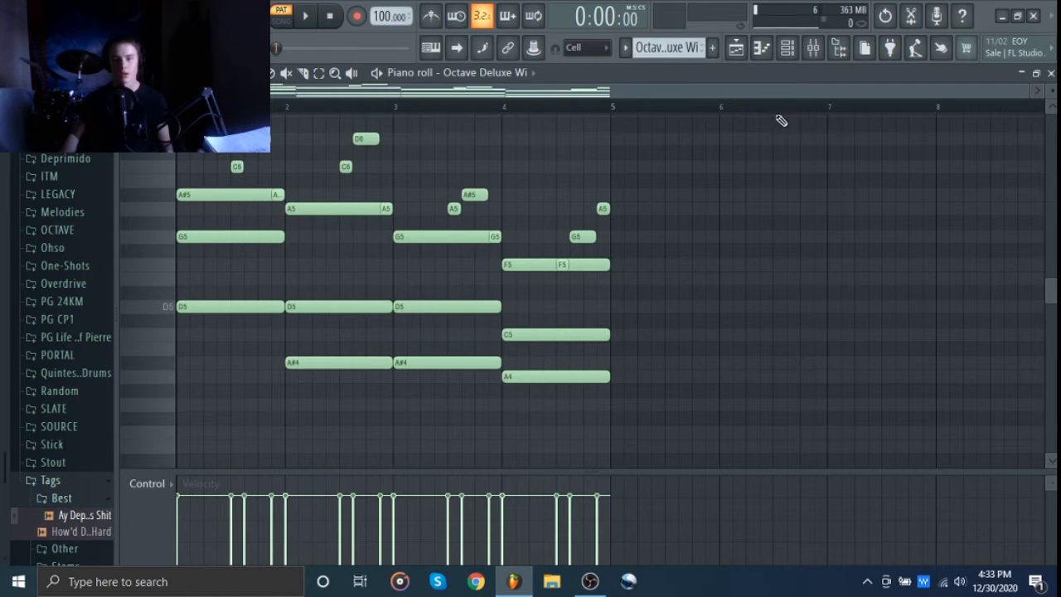
# View the preset used by the Octave Deluxe Wi channel's instrument and return to the piano roll.
pyautogui.click(787, 48)
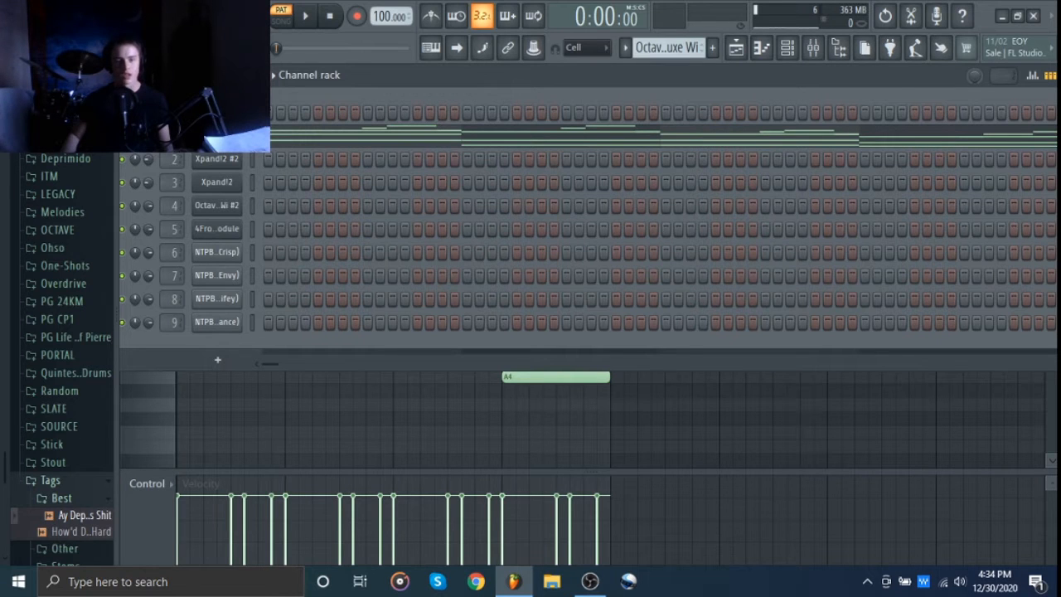
pyautogui.click(217, 135)
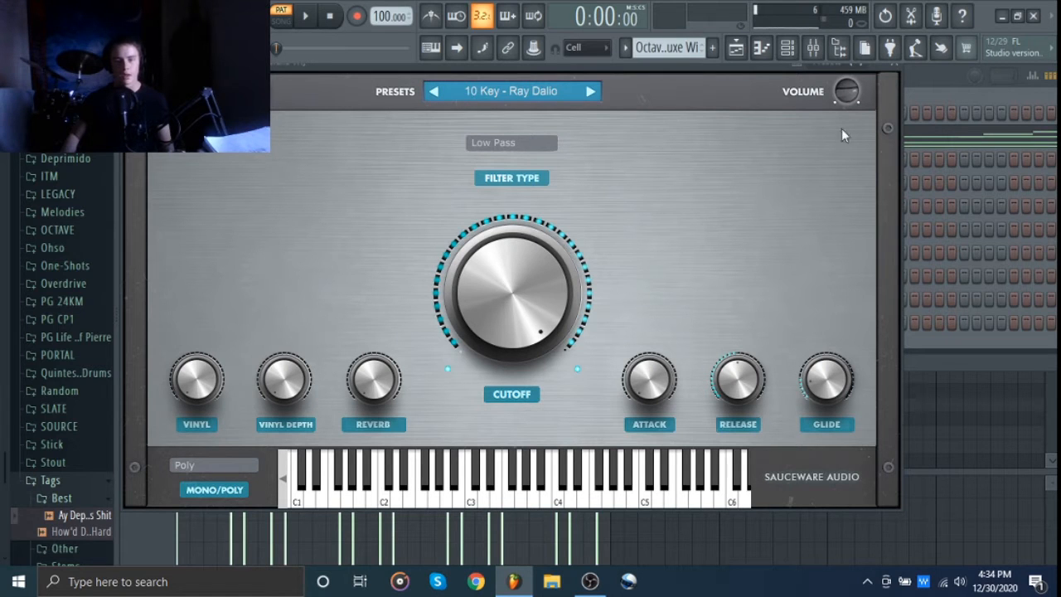
pyautogui.click(898, 66)
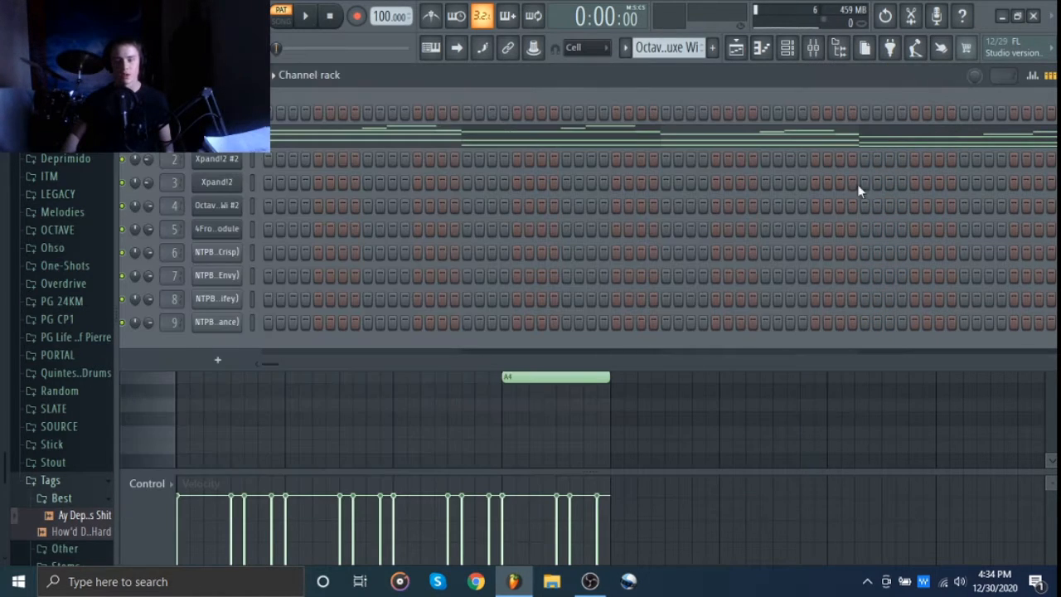
pyautogui.rightClick(706, 398)
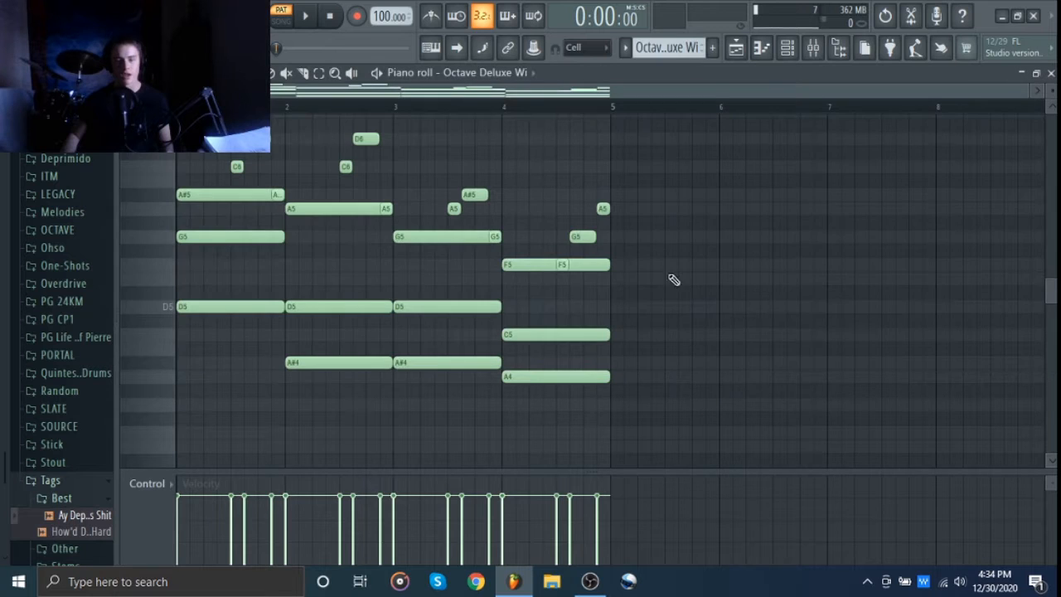
# Play the Octave Deluxe Wi pattern from the start and stop it near the end of bar 4.
pyautogui.moveTo(835, 211); pyautogui.dragTo(841, 220)
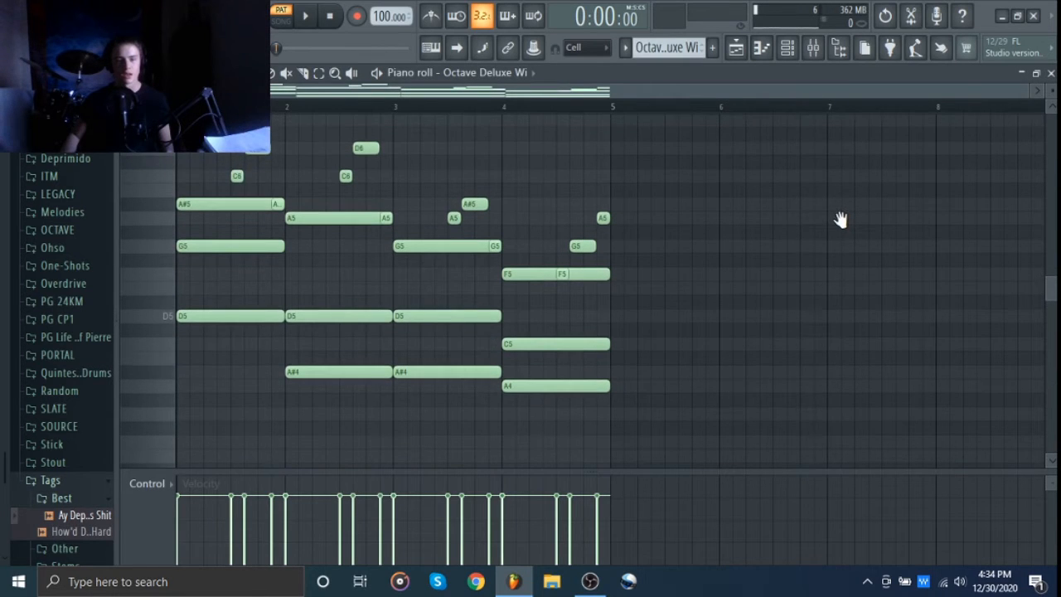
pyautogui.press('space')
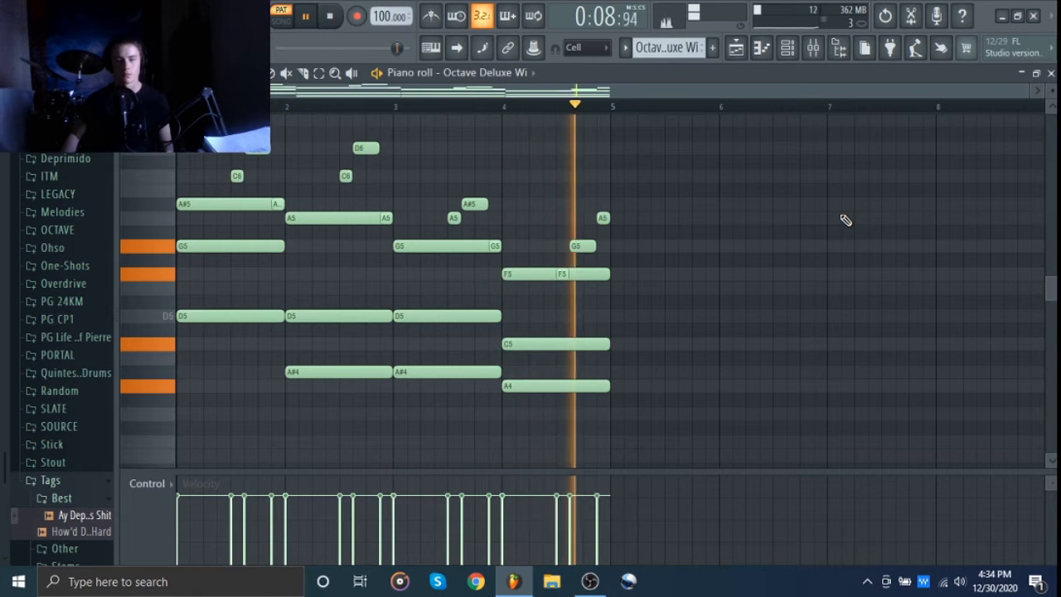
pyautogui.press('space')
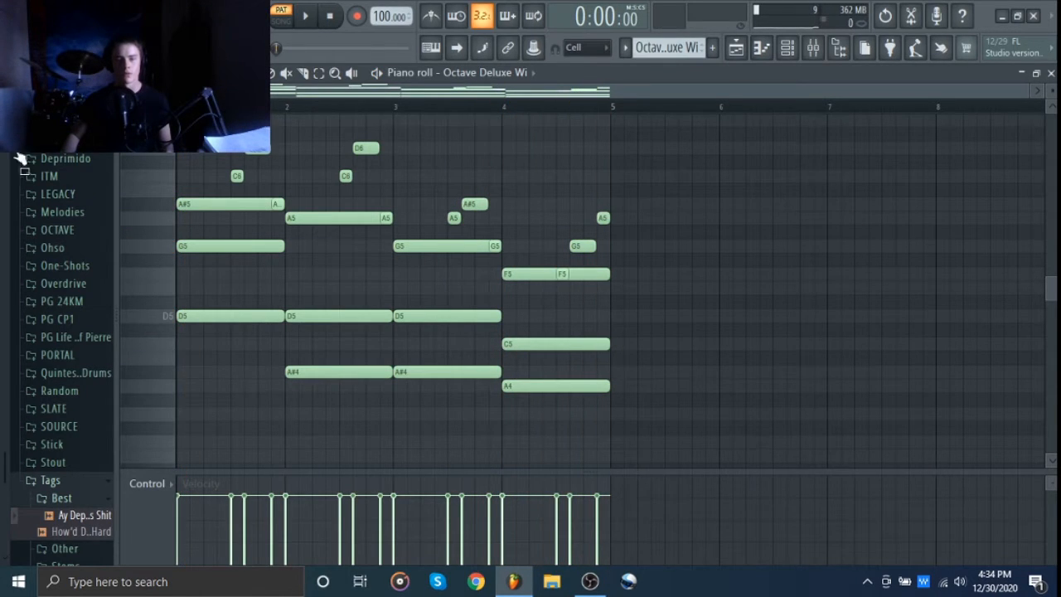
# Switch to the Xpand!2 #2 pattern and display that channel's notes in the piano roll.
pyautogui.scroll(-1, 668, 49)
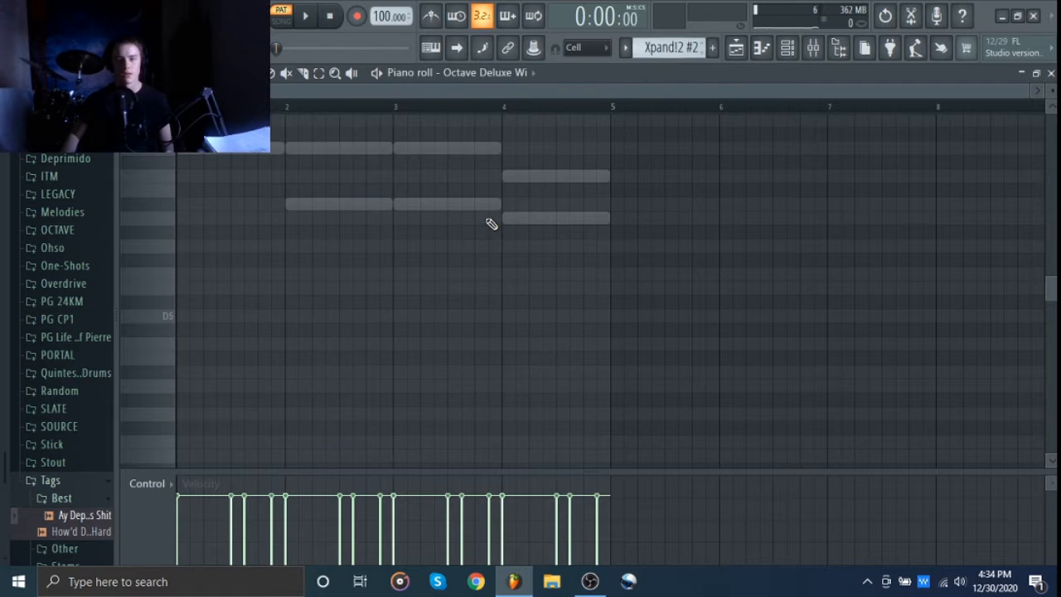
pyautogui.scroll(6, 492, 223)
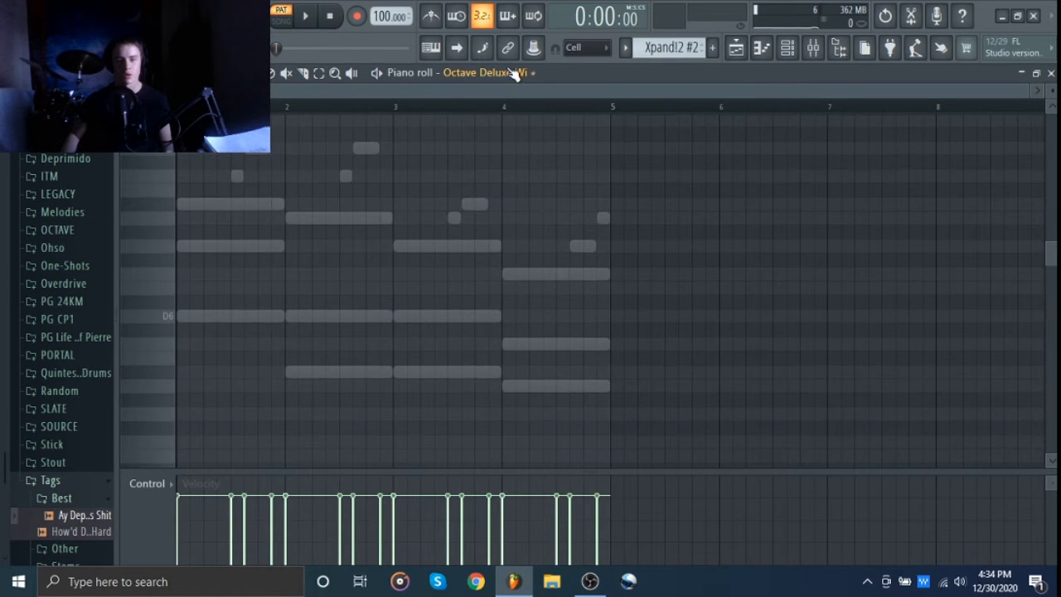
pyautogui.scroll(-1, 511, 73)
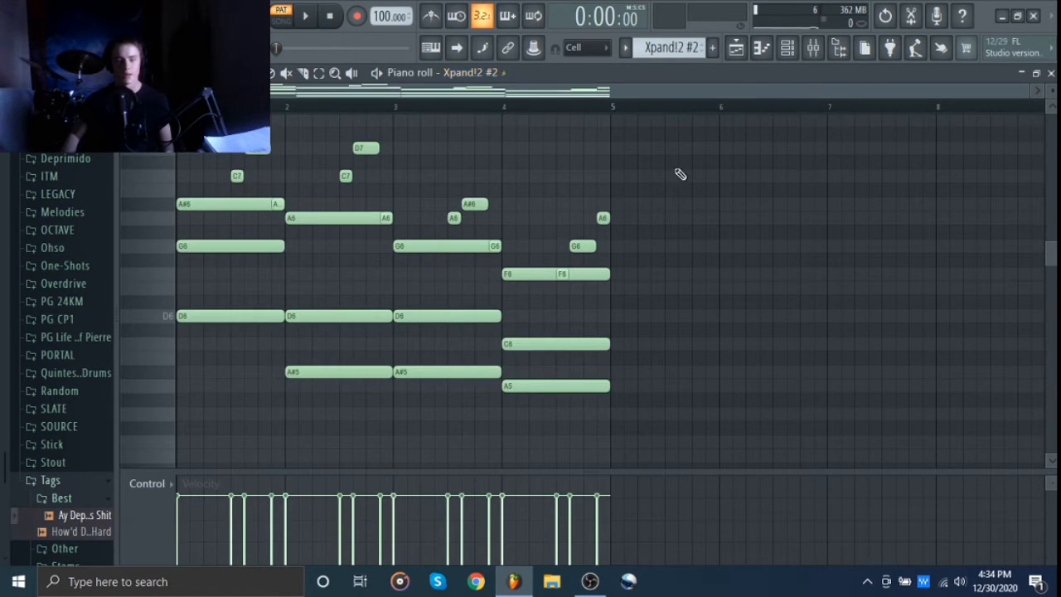
# Examine the Xpand!2 #2 instrument's preset and the arpeggiator settings of part A, closing its window when done.
pyautogui.click(787, 53)
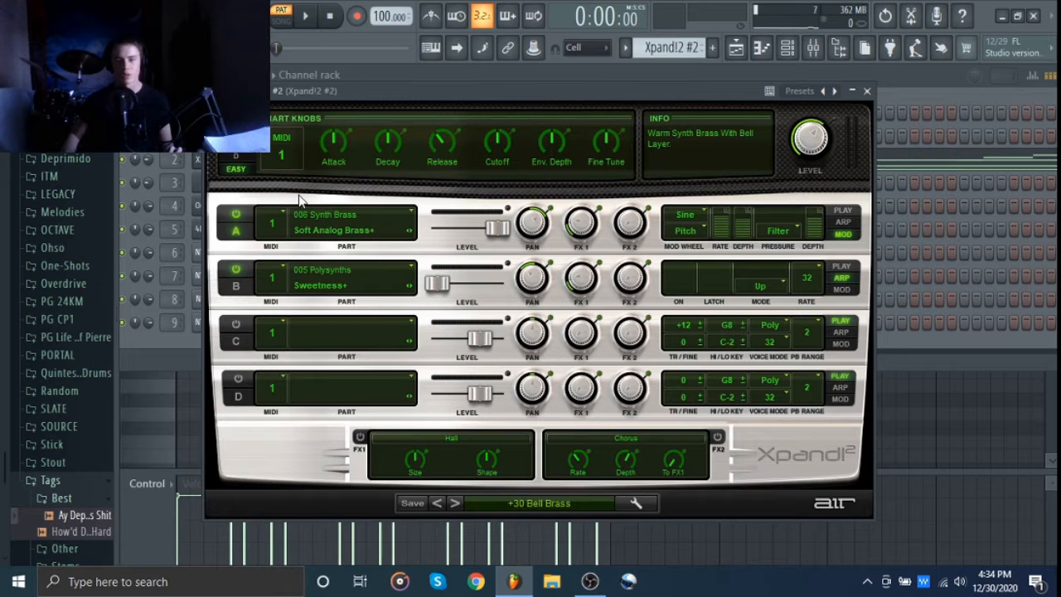
pyautogui.click(842, 222)
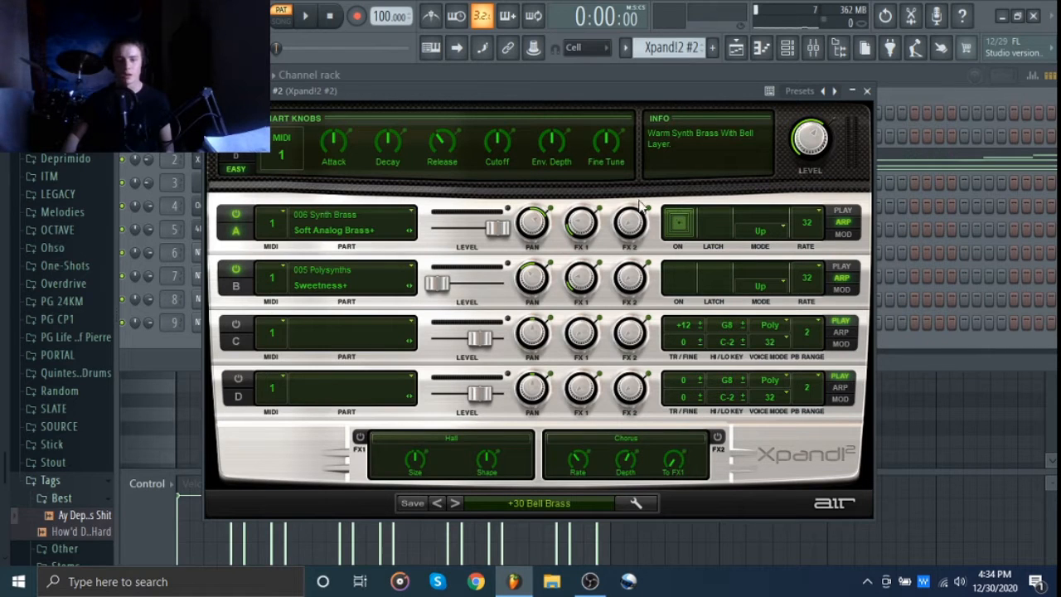
pyautogui.click(868, 91)
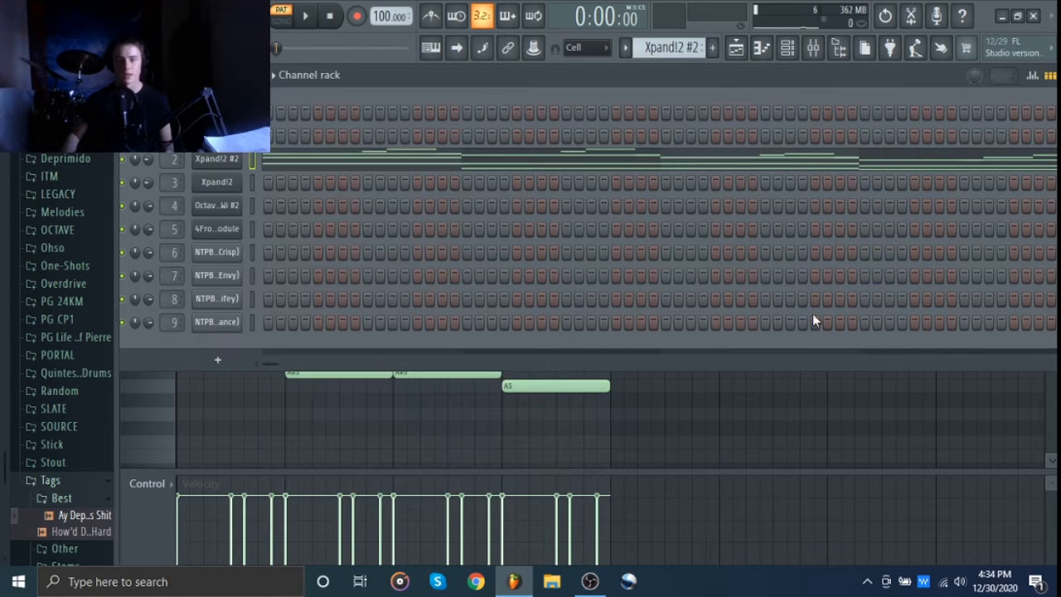
# Return to the piano roll and play the Xpand!2 #2 pattern once.
pyautogui.click(772, 414)
pyautogui.press('space')
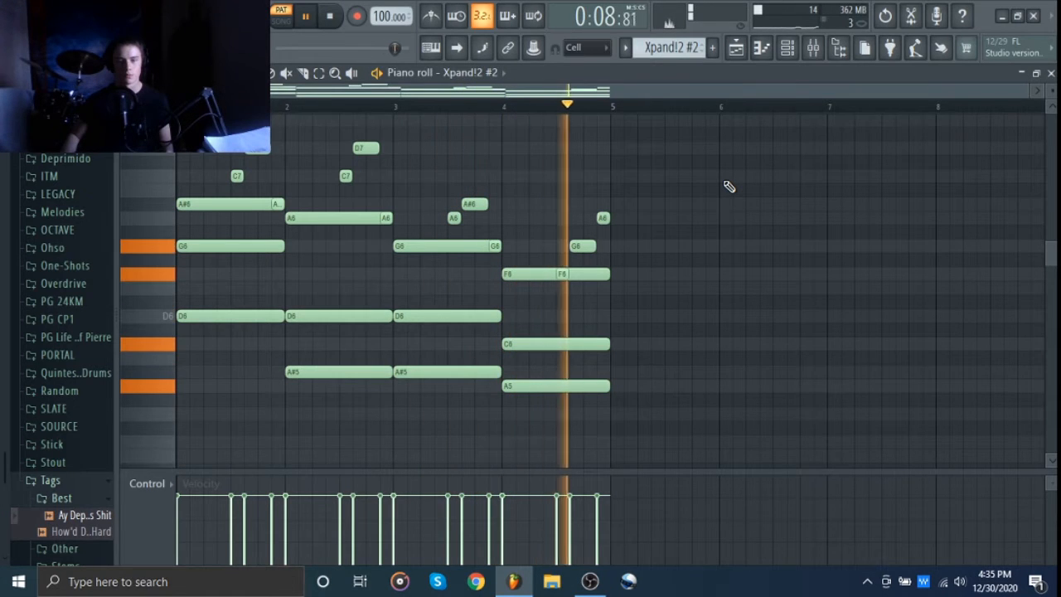
pyautogui.press('space')
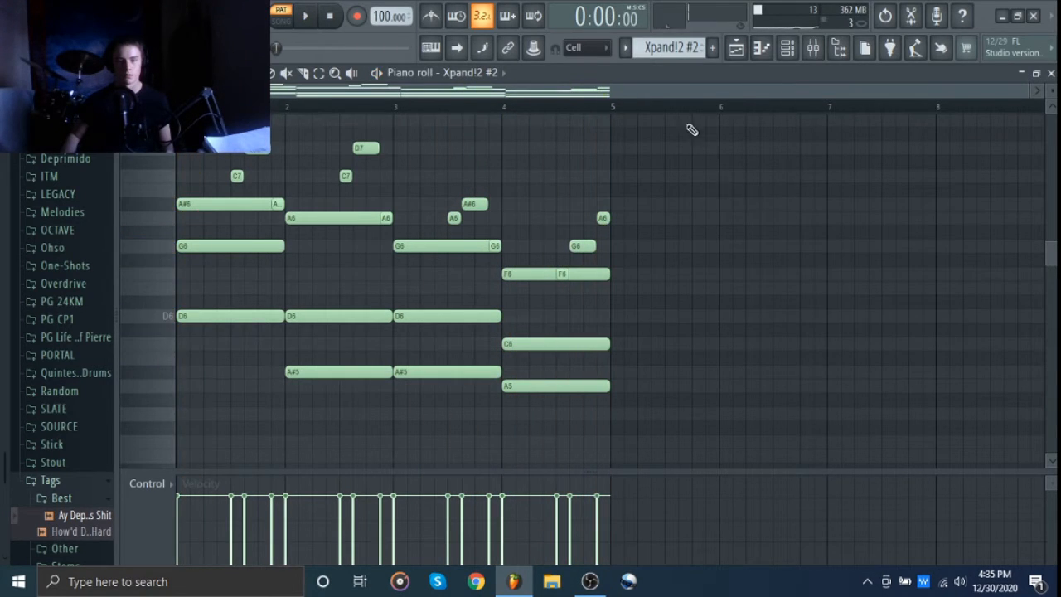
# Switch to the Xpand!2 pattern, display its notes in the piano roll and play it once.
pyautogui.scroll(1, 670, 45)
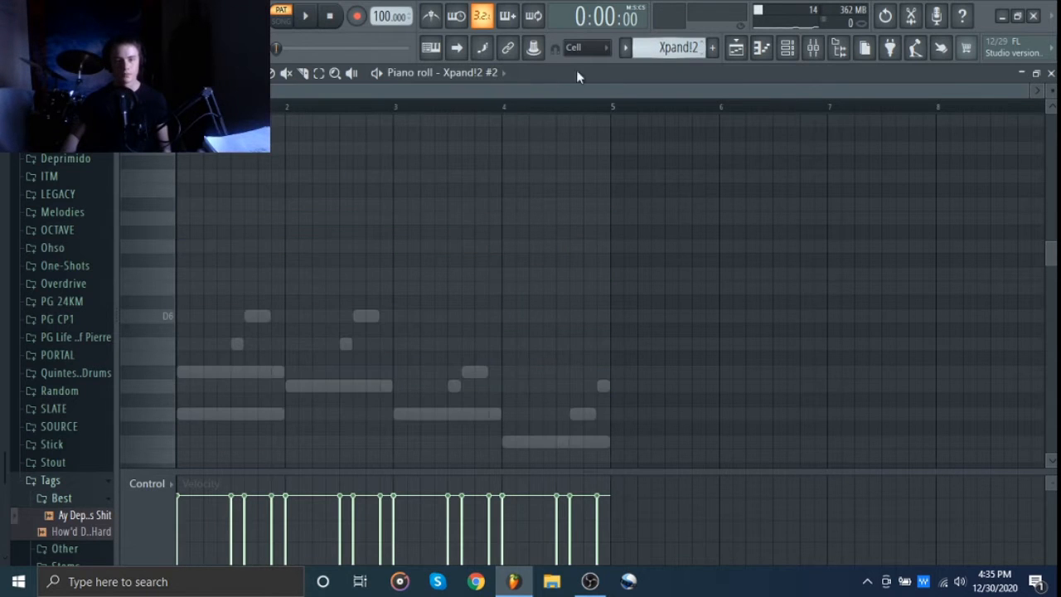
pyautogui.scroll(1, 472, 77)
pyautogui.scroll(-4, 744, 266)
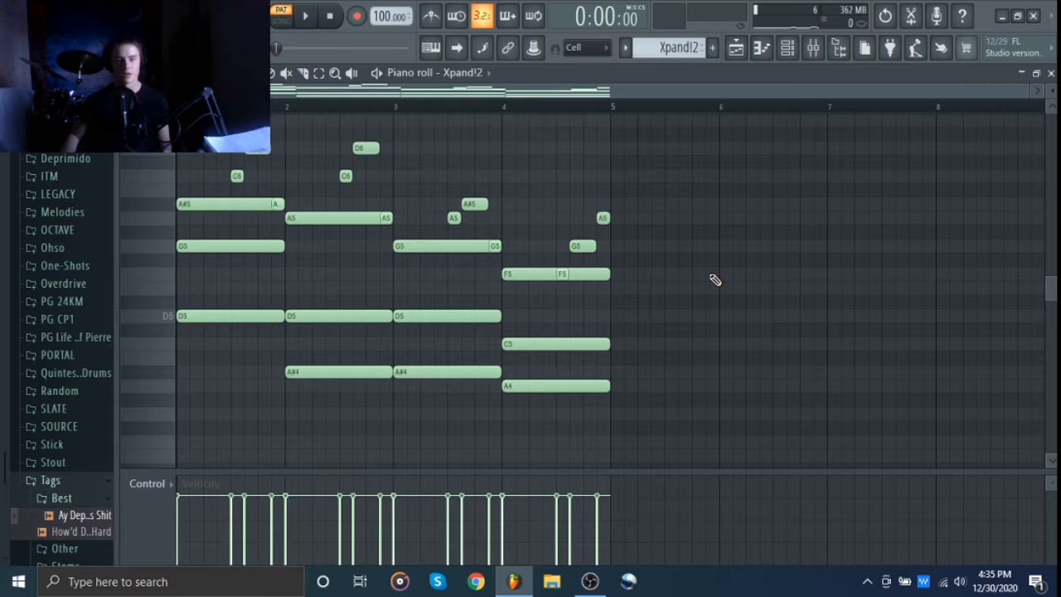
pyautogui.press('space')
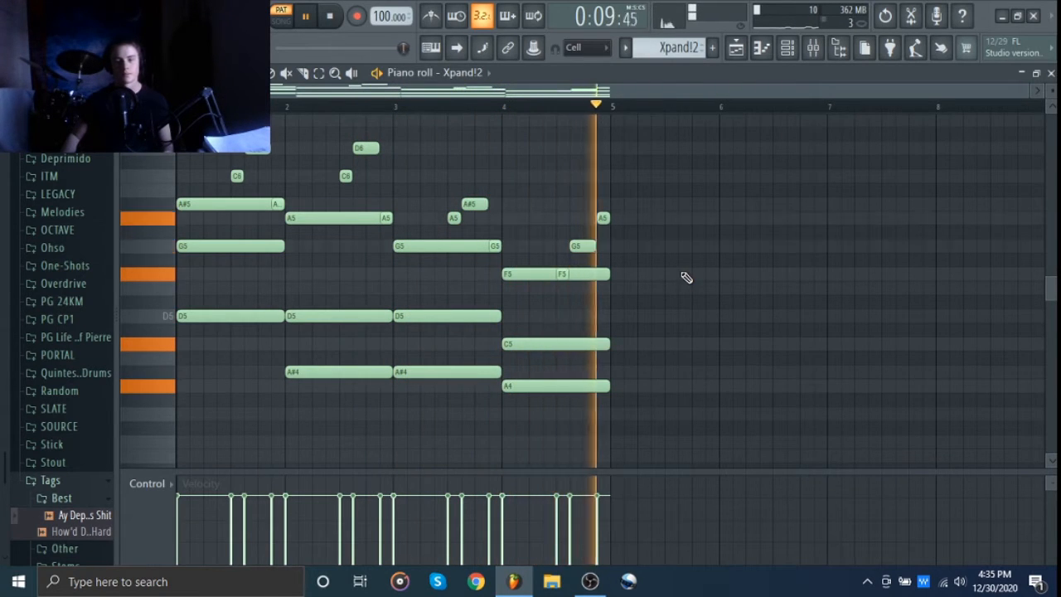
pyautogui.press('space')
# Switch to the Octave Deluxe Wi #2 pattern, play it and stop playback.
pyautogui.scroll(-1, 672, 50)
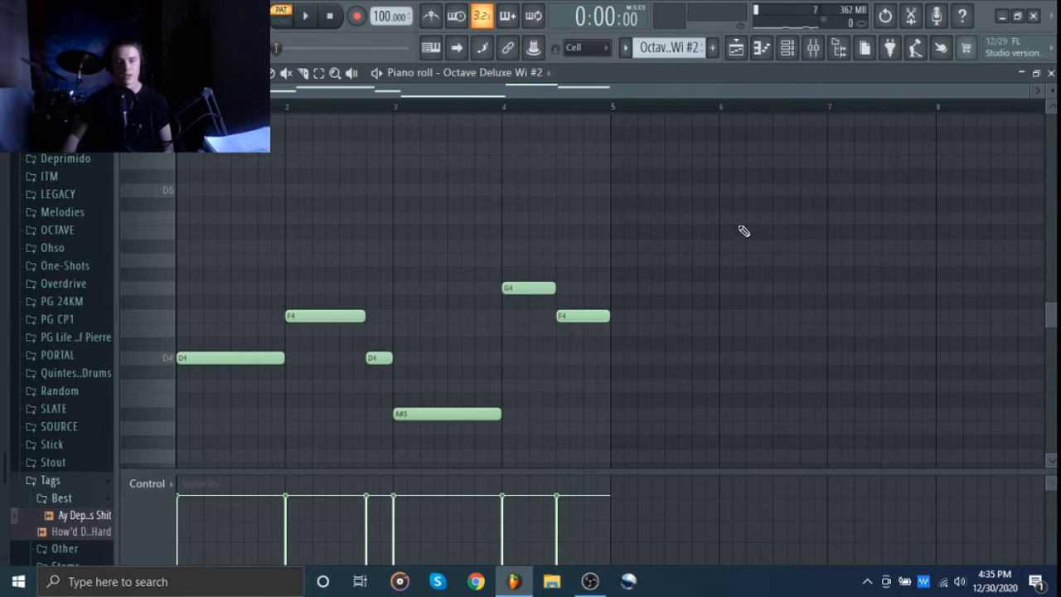
pyautogui.press('space')
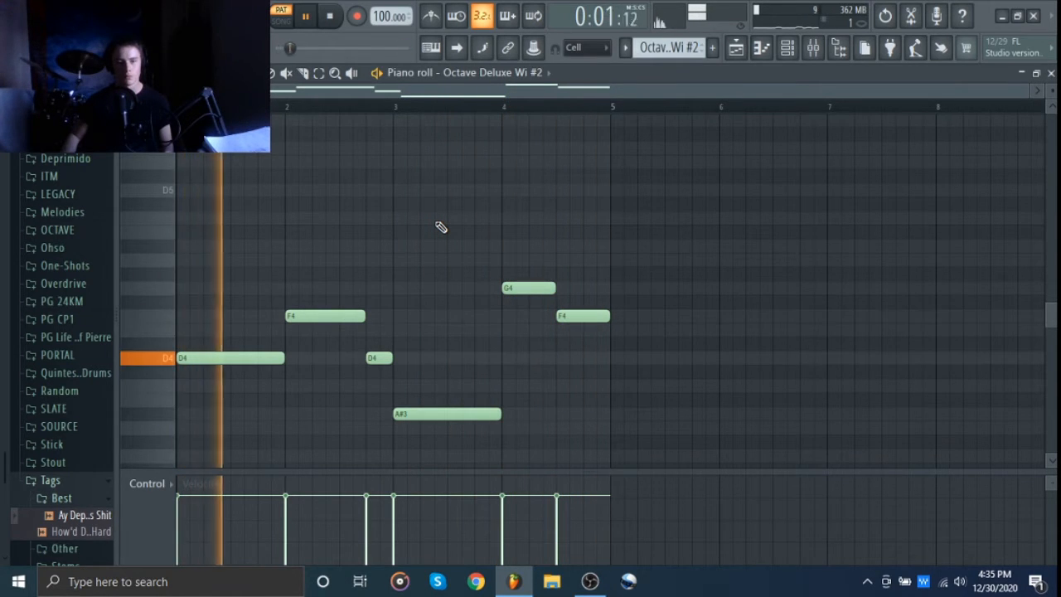
pyautogui.press('space')
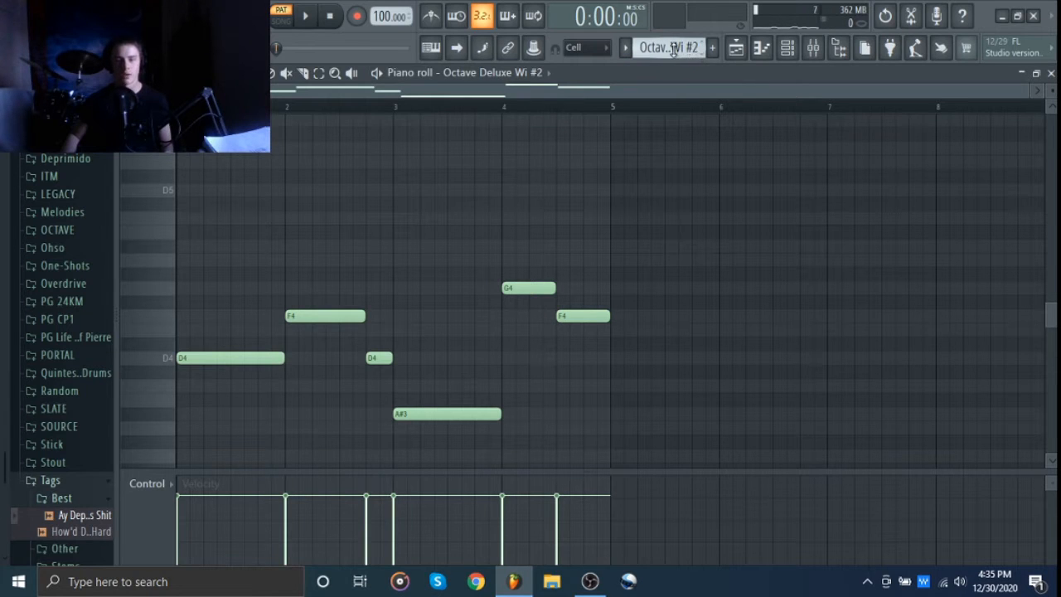
# View the notes of the 4Front Piano Module pattern and return to the playlist.
pyautogui.scroll(-1, 673, 50)
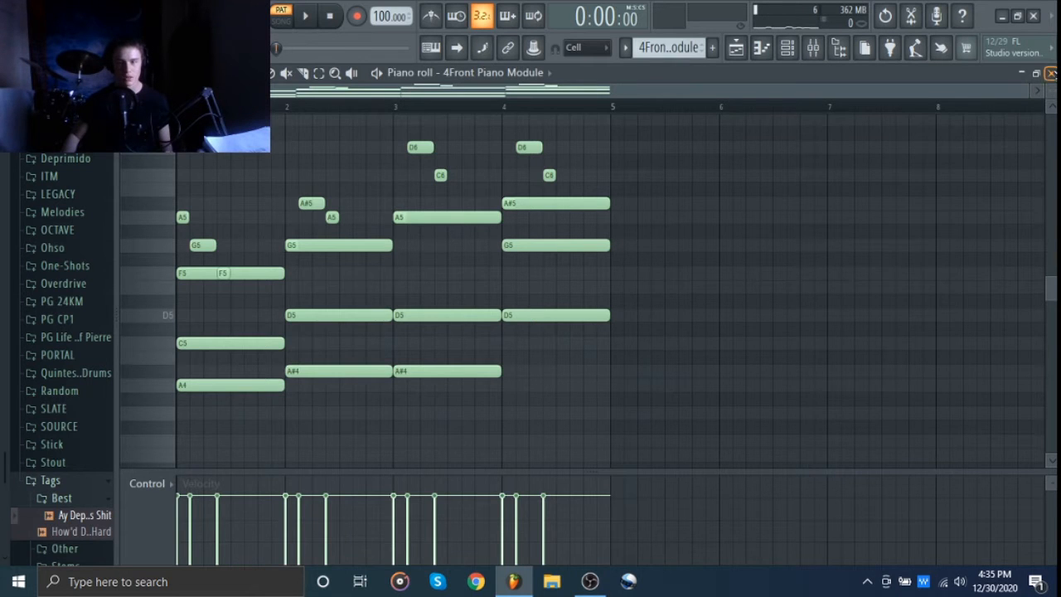
pyautogui.click(1051, 72)
pyautogui.click(933, 405)
pyautogui.scroll(-3, 871, 324)
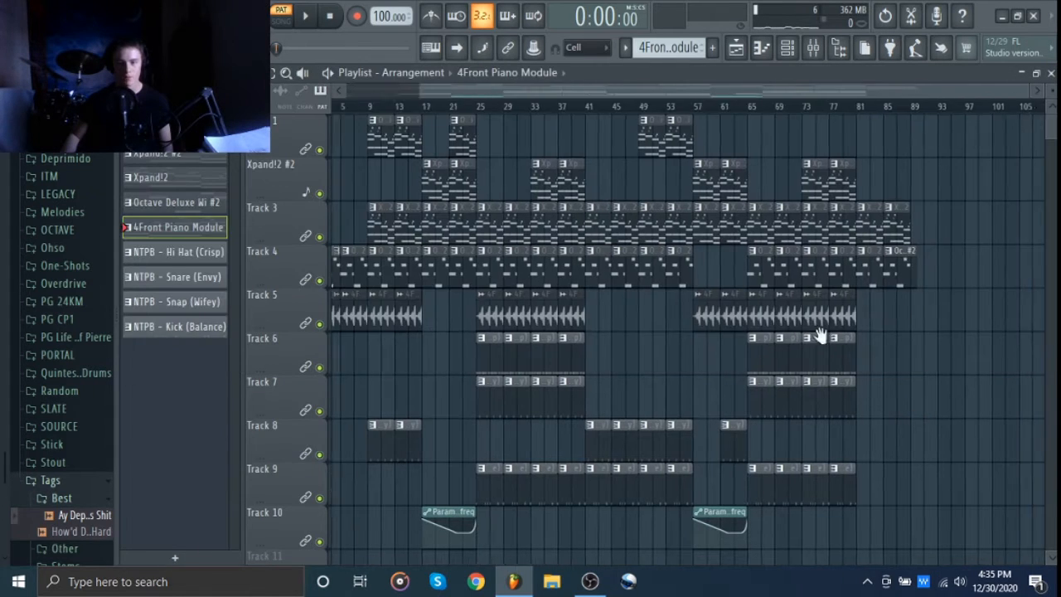
# Move the last Track 5 audio clip to bar 101 and play only that section in song mode.
pyautogui.moveTo(655, 315); pyautogui.dragTo(818, 315)
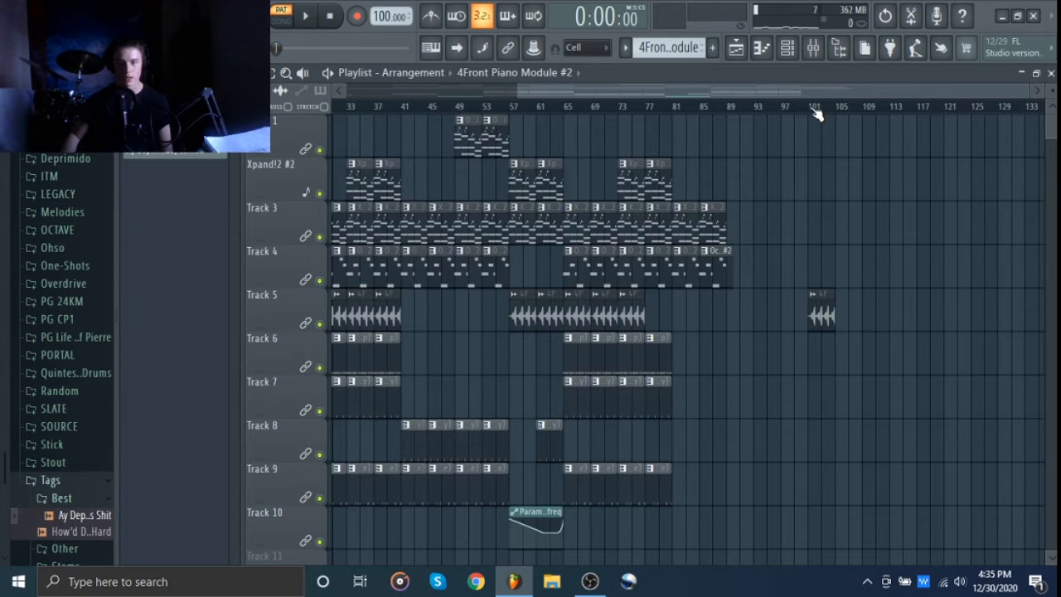
pyautogui.moveTo(817, 115); pyautogui.dragTo(836, 112)
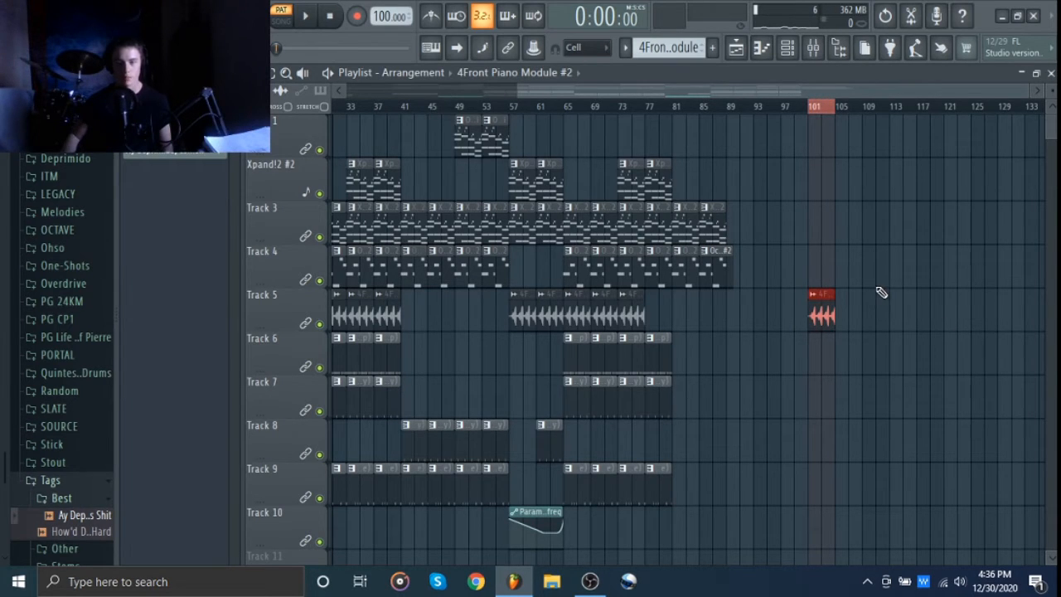
pyautogui.click(282, 10)
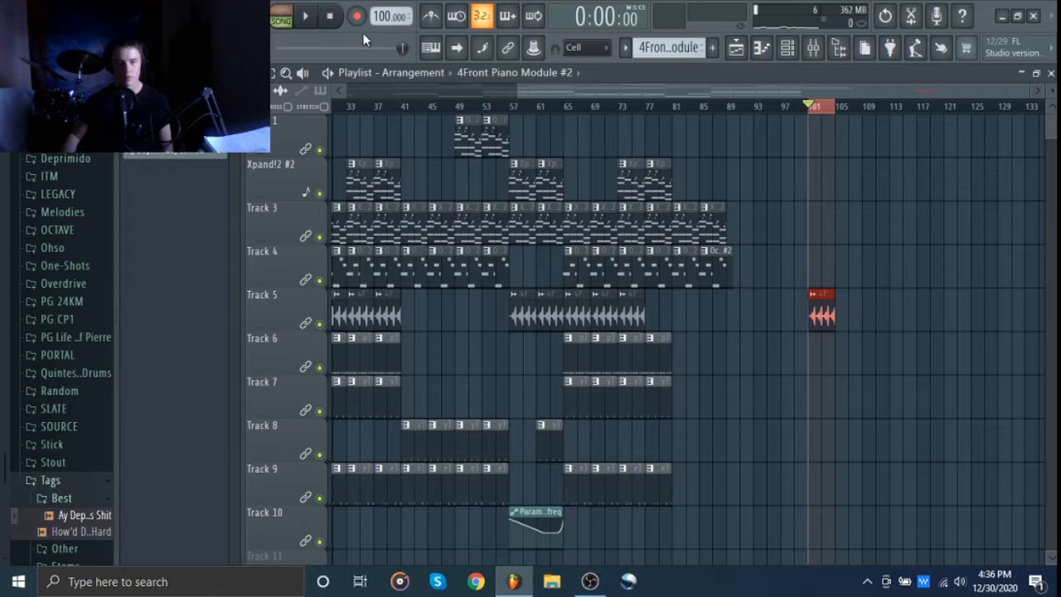
pyautogui.press('space')
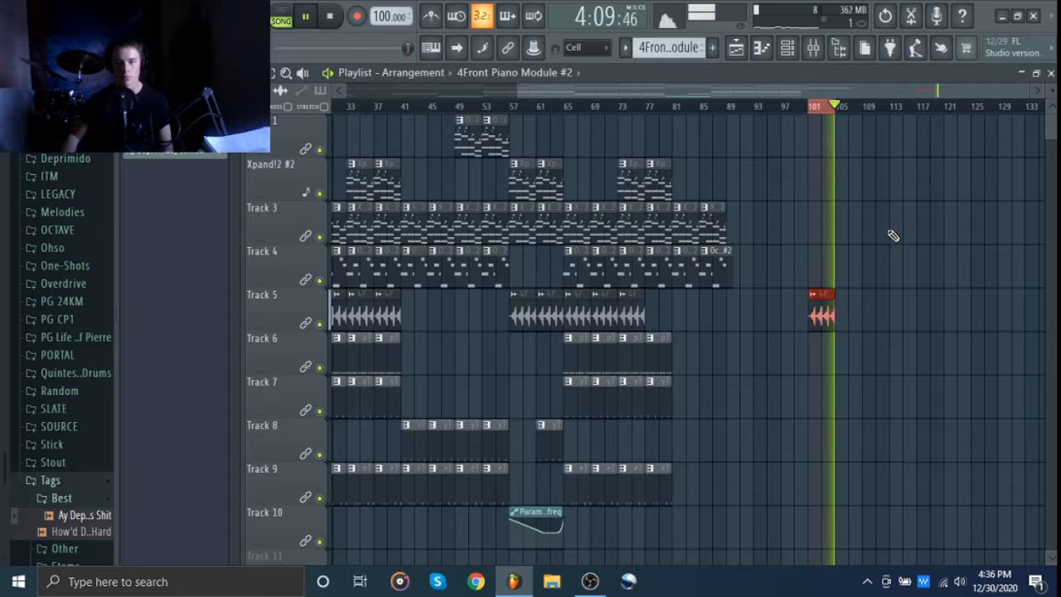
pyautogui.press('space')
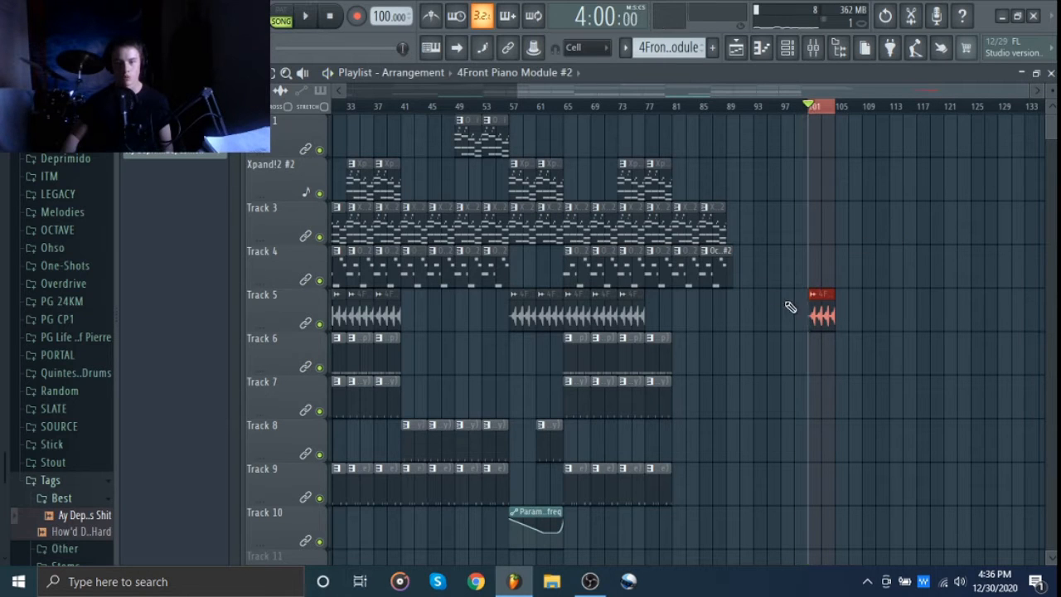
# Delete the isolated audio clip at bar 101, clear the time selection and reset playback to the song's start.
pyautogui.rightClick(822, 315)
pyautogui.keyDown('ctrl'); pyautogui.click(938, 327); pyautogui.keyUp('ctrl')
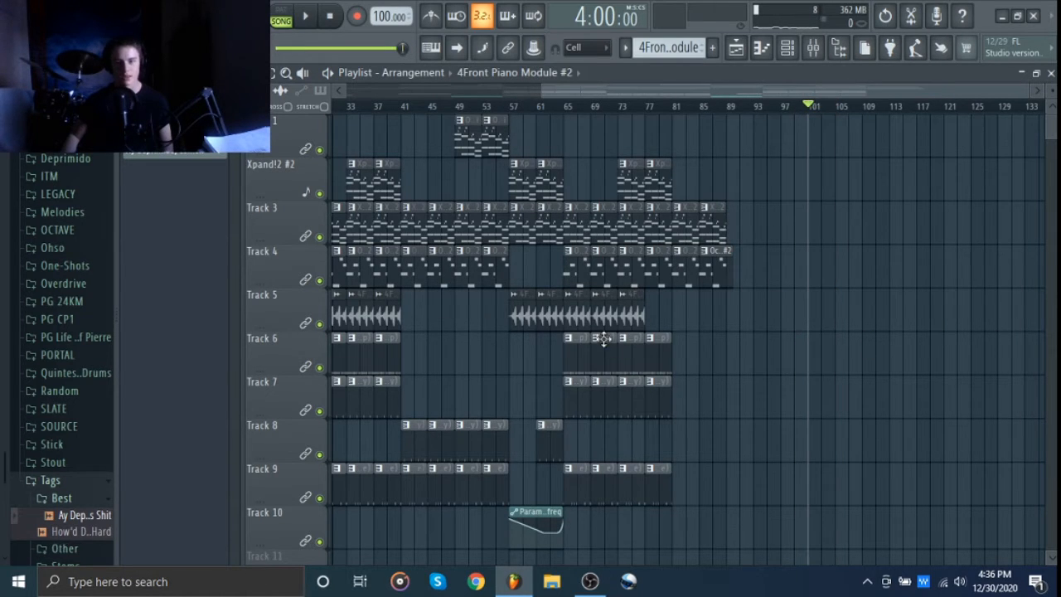
pyautogui.moveTo(603, 339)
pyautogui.mouseDown()
pyautogui.moveTo(993, 403)
pyautogui.moveTo(377, 382)
pyautogui.mouseUp()
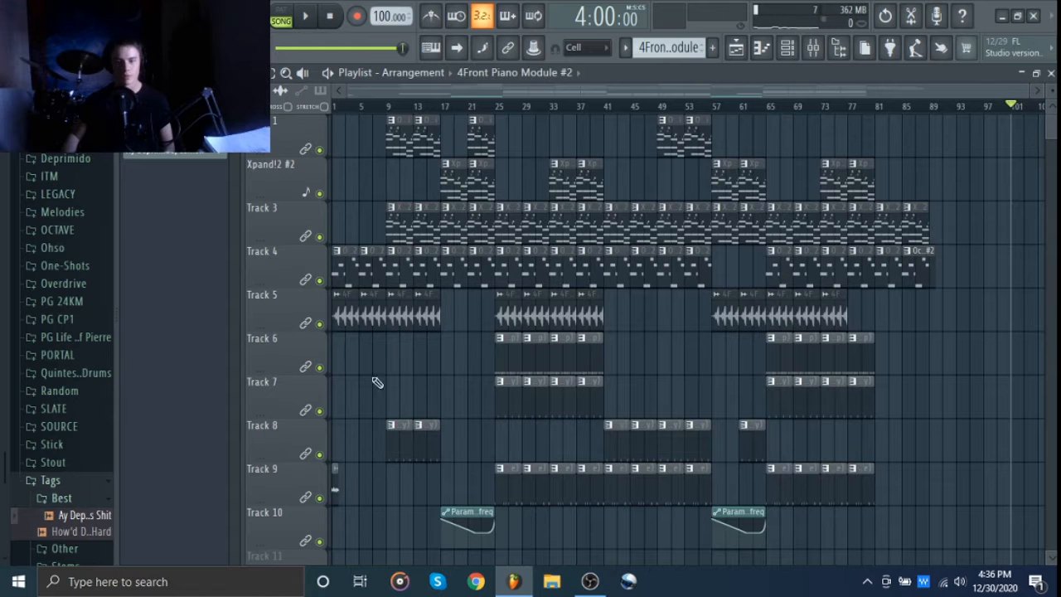
pyautogui.click(330, 15)
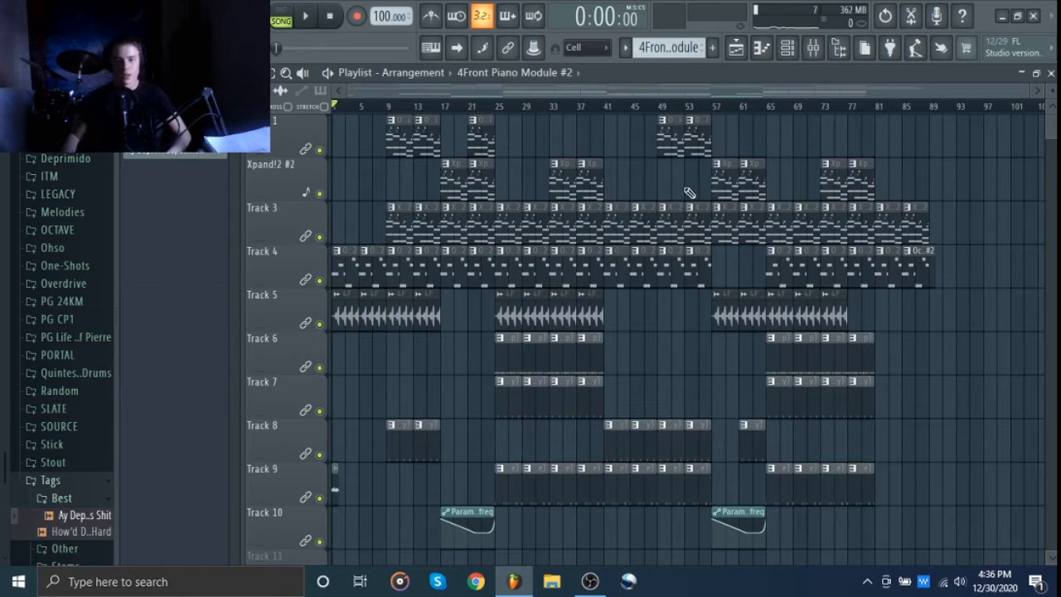
# Switch to pattern mode, view the NTPB - Hi Hat (Crisp) pattern in the piano roll, play it and stop playback.
pyautogui.click(283, 21)
pyautogui.click(761, 48)
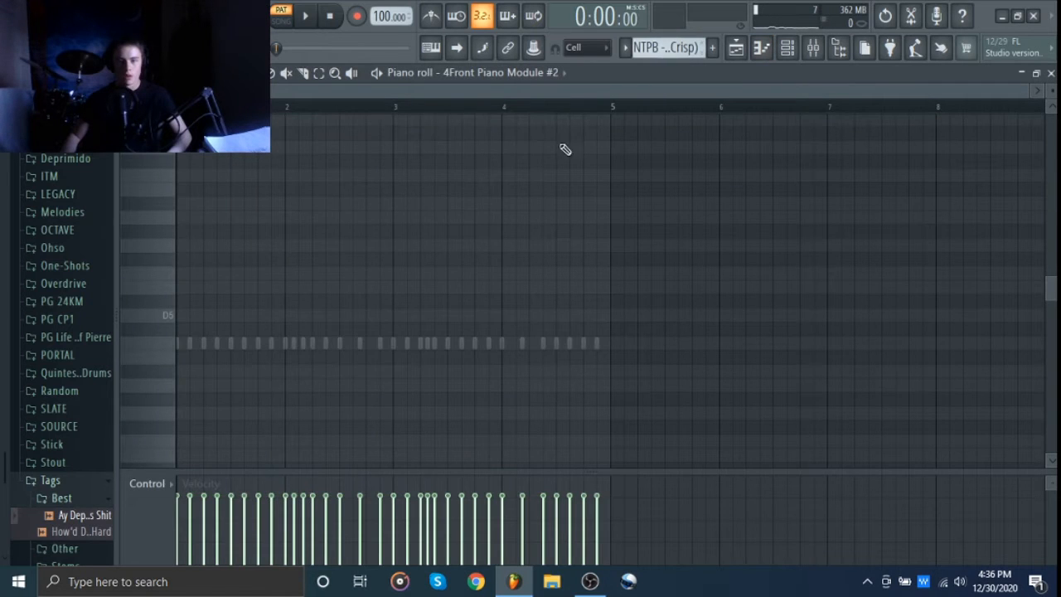
pyautogui.scroll(2, 891, 174)
pyautogui.scroll(-1, 530, 78)
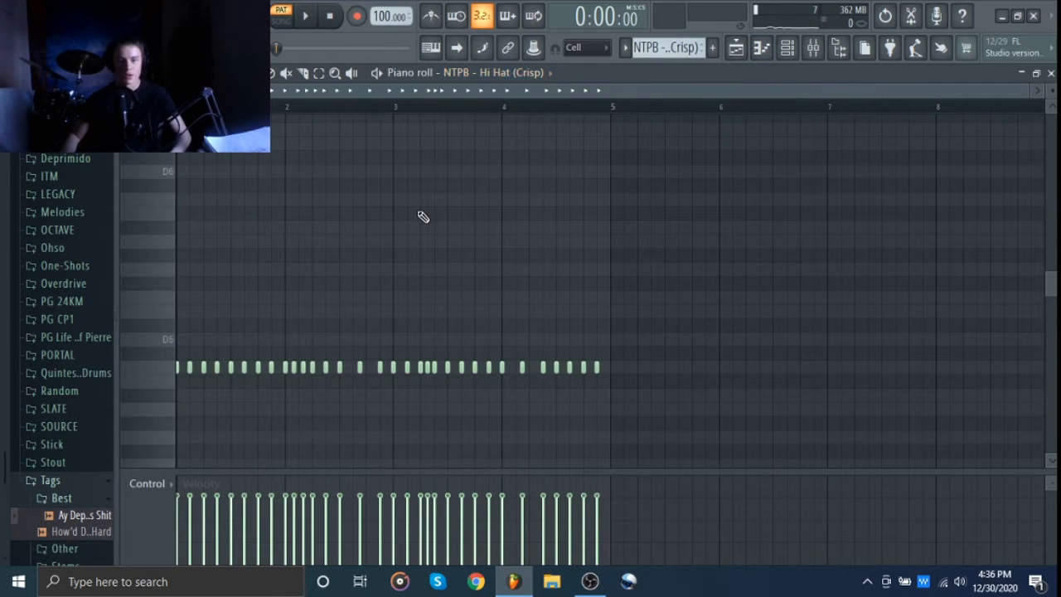
pyautogui.scroll(-2, 425, 214)
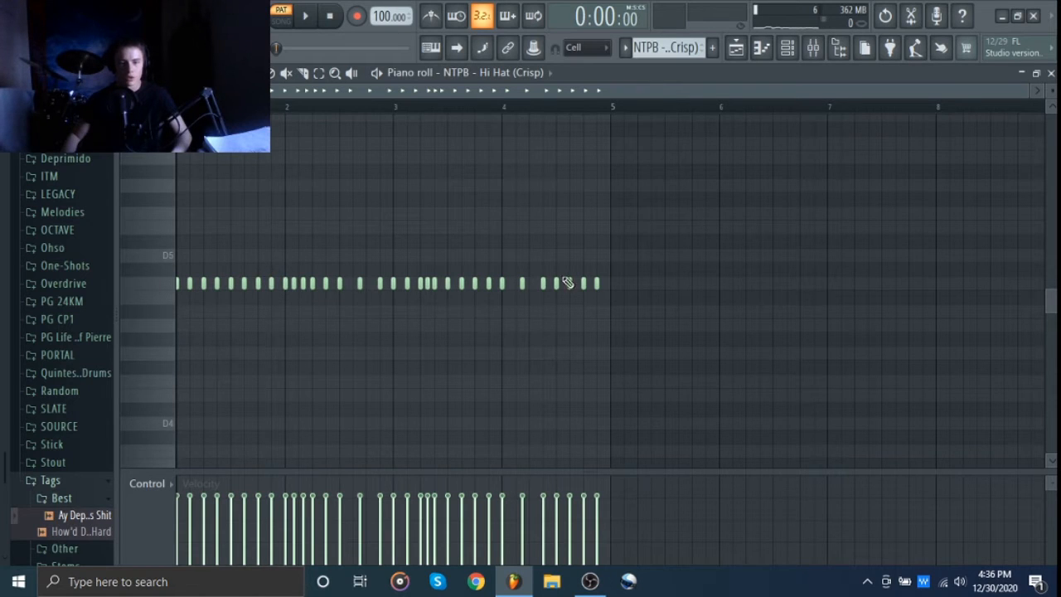
pyautogui.press('space')
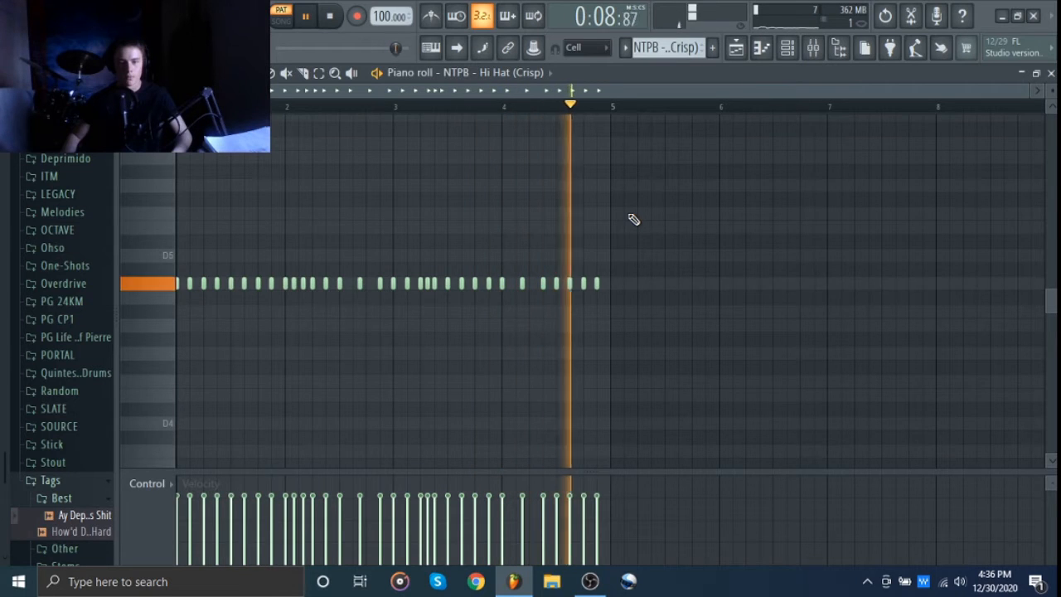
pyautogui.press('space')
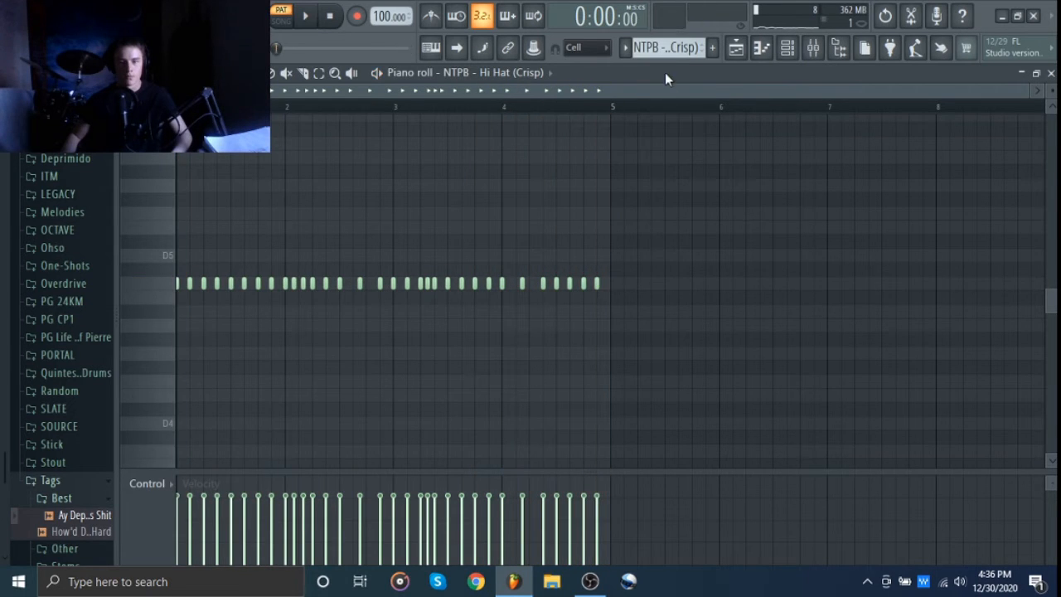
# Switch to the NTPB - Snare (Envy) pattern, play it and stop playback.
pyautogui.scroll(-1, 670, 48)
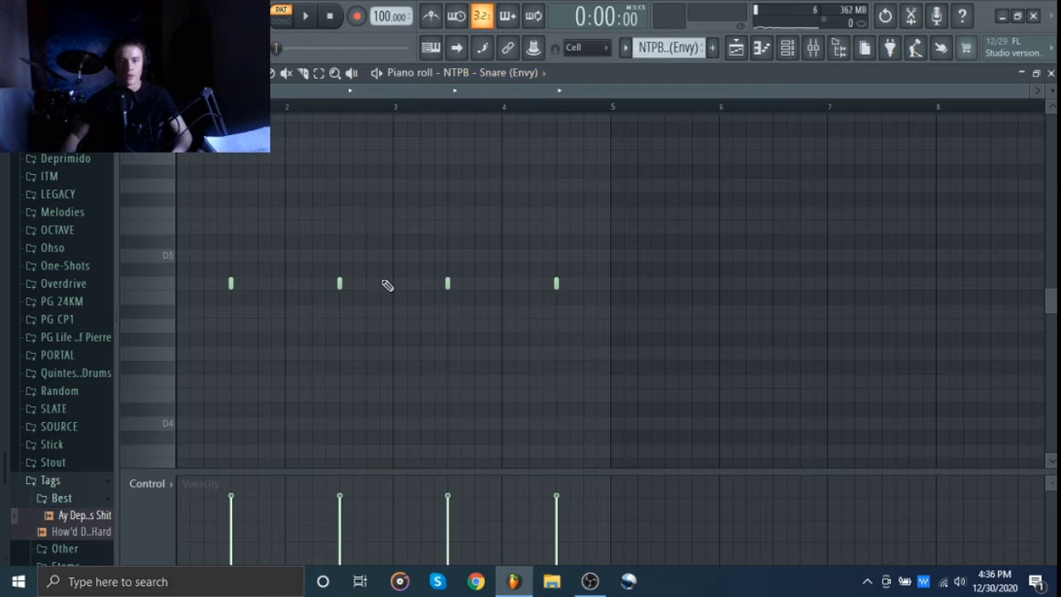
pyautogui.press('space')
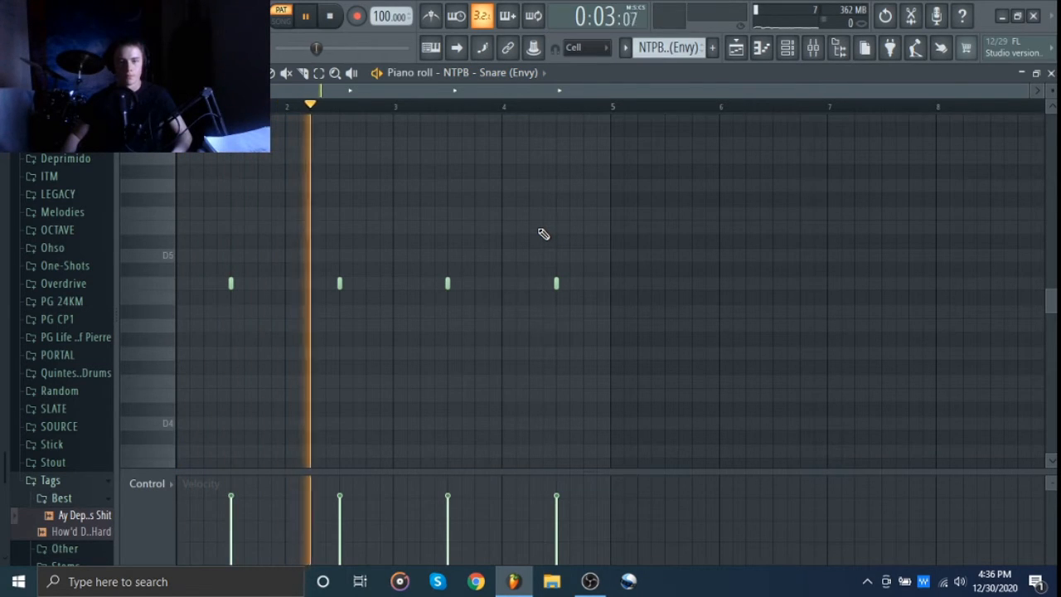
pyautogui.press('space')
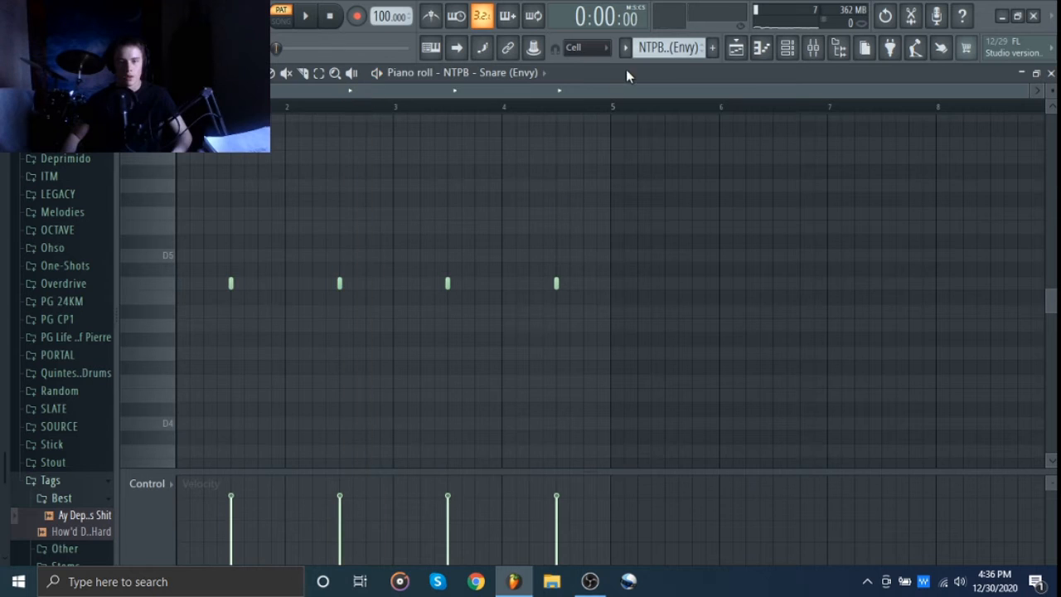
# Switch to the NTPB - Snap (Wifey) pattern, play it and stop playback.
pyautogui.scroll(-1, 663, 50)
pyautogui.scroll(-1, 498, 74)
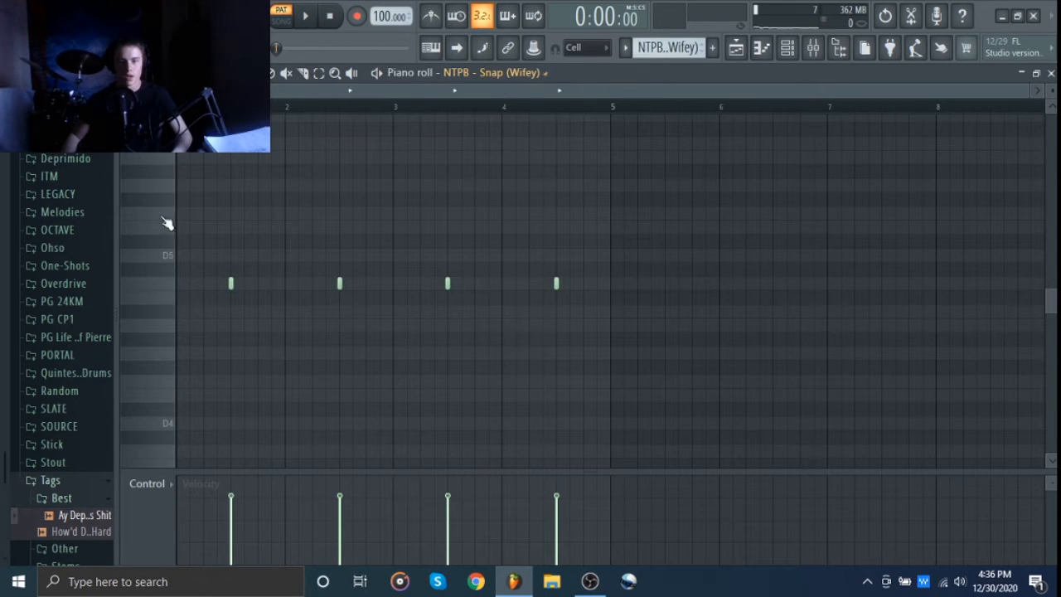
pyautogui.press('space')
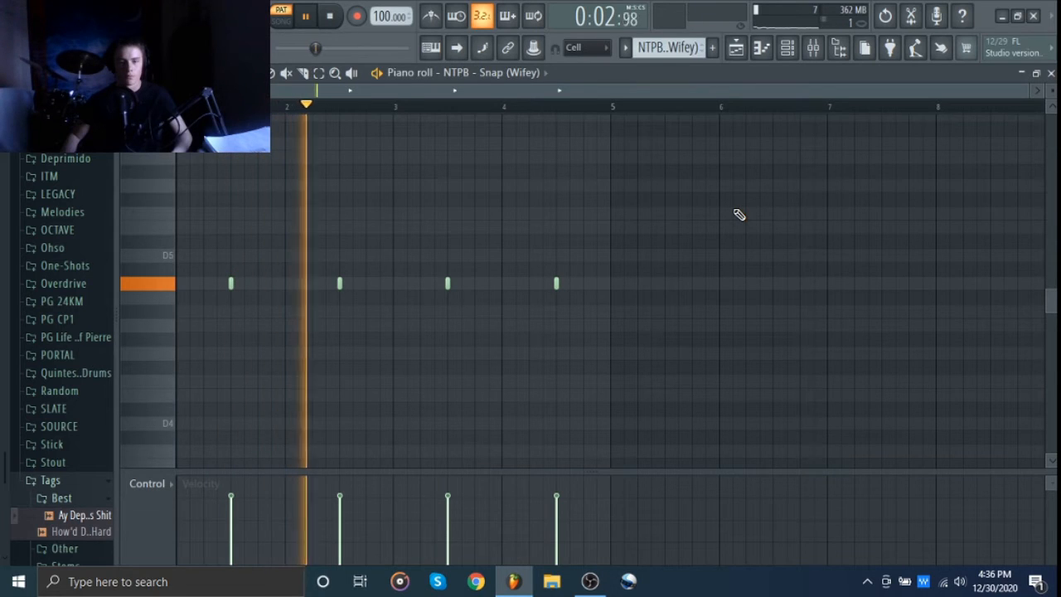
pyautogui.press('space')
# Switch to the NTPB - Kick (Balance) pattern, play it and stop playback.
pyautogui.scroll(-1, 665, 38)
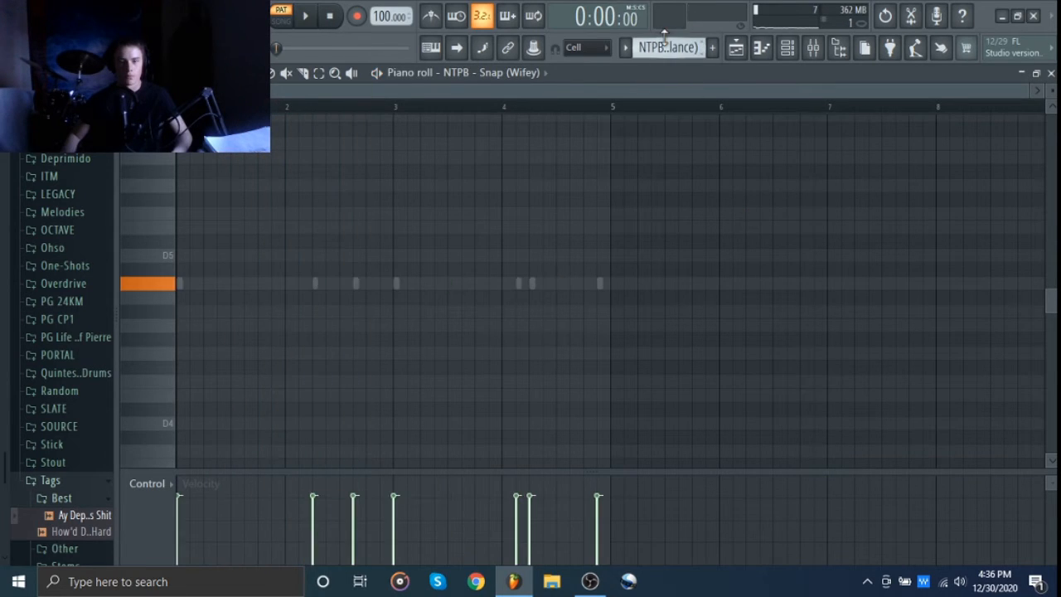
pyautogui.scroll(-1, 537, 74)
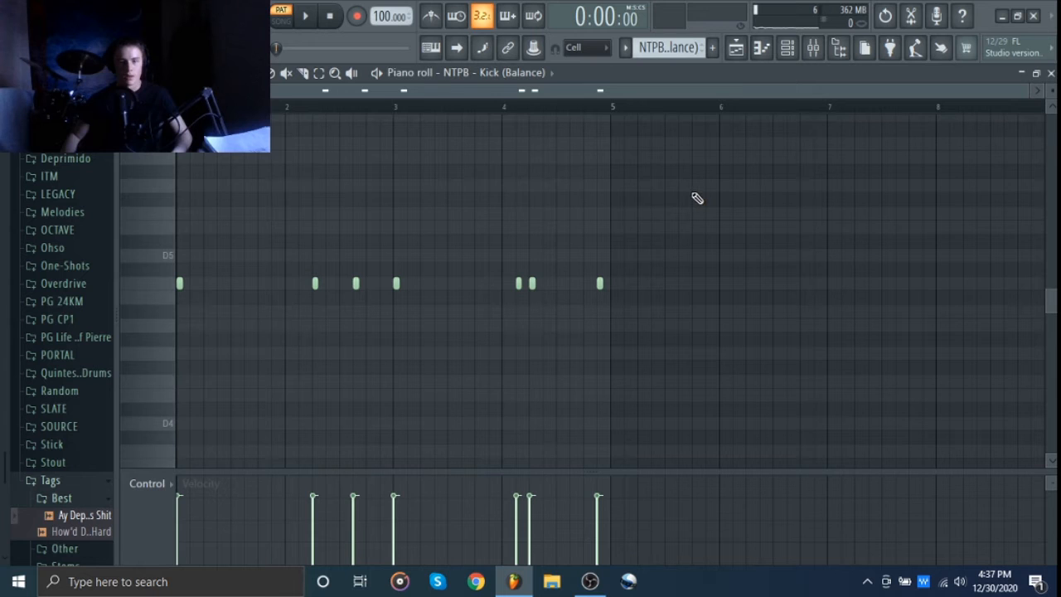
pyautogui.press('space')
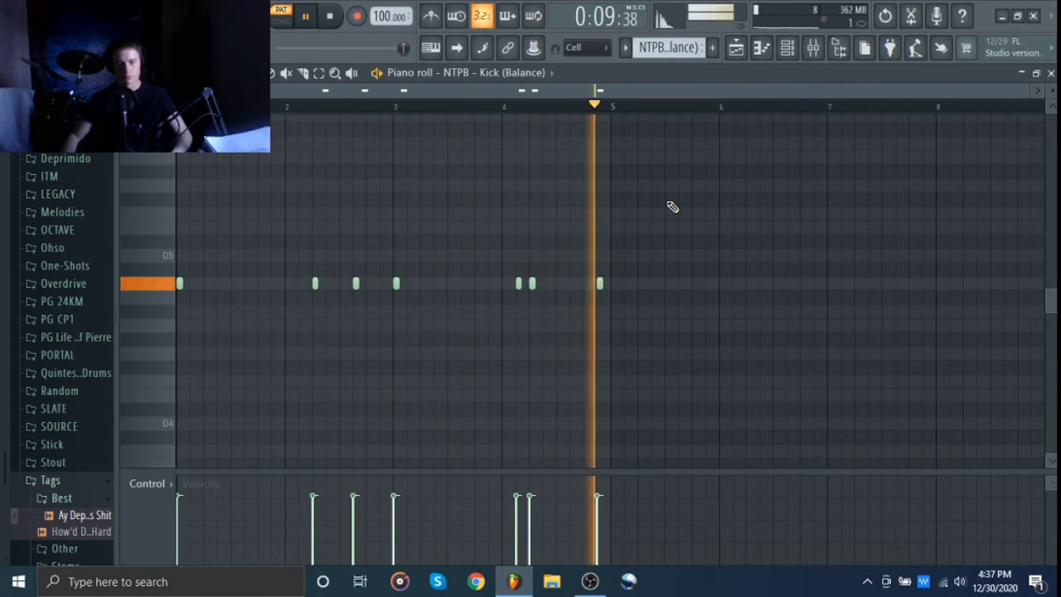
pyautogui.press('space')
# Select the Octave Deluxe Wi pattern and solo its track in the mixer.
pyautogui.scroll(-2, 676, 48)
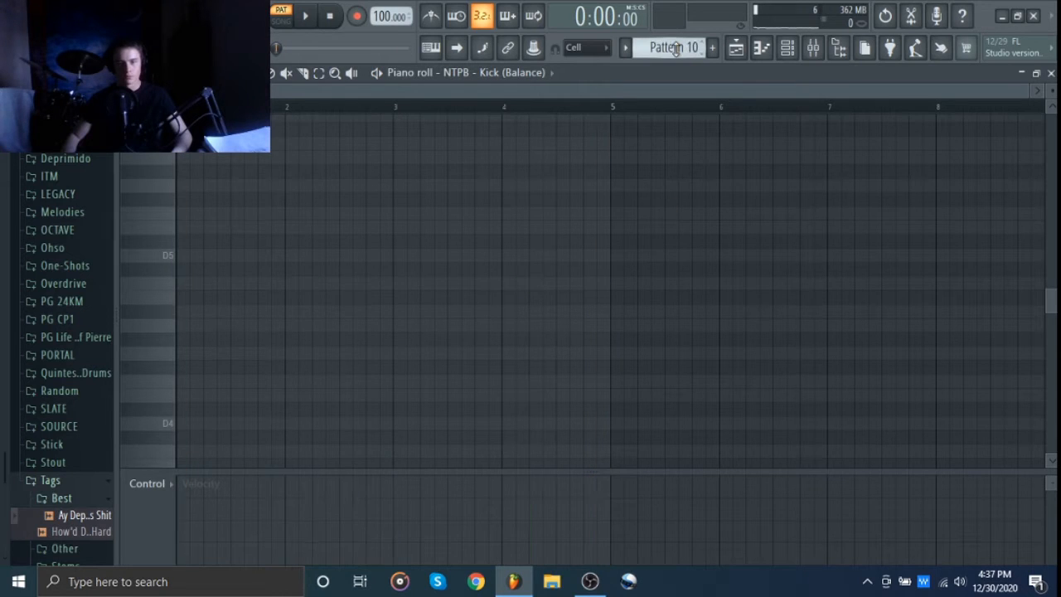
pyautogui.scroll(-3, 676, 47)
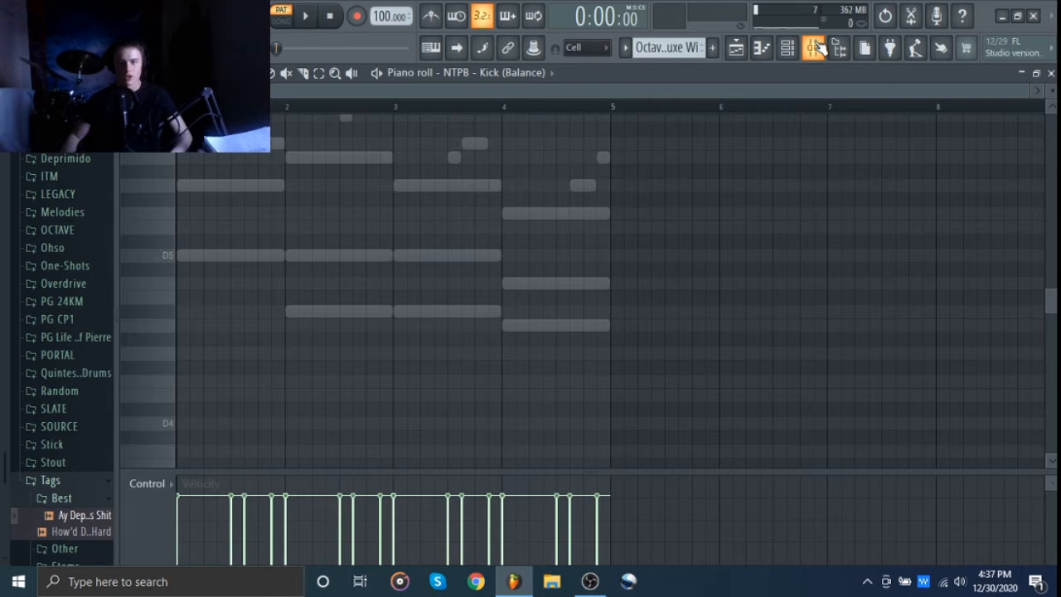
pyautogui.click(816, 47)
pyautogui.rightClick(216, 214)
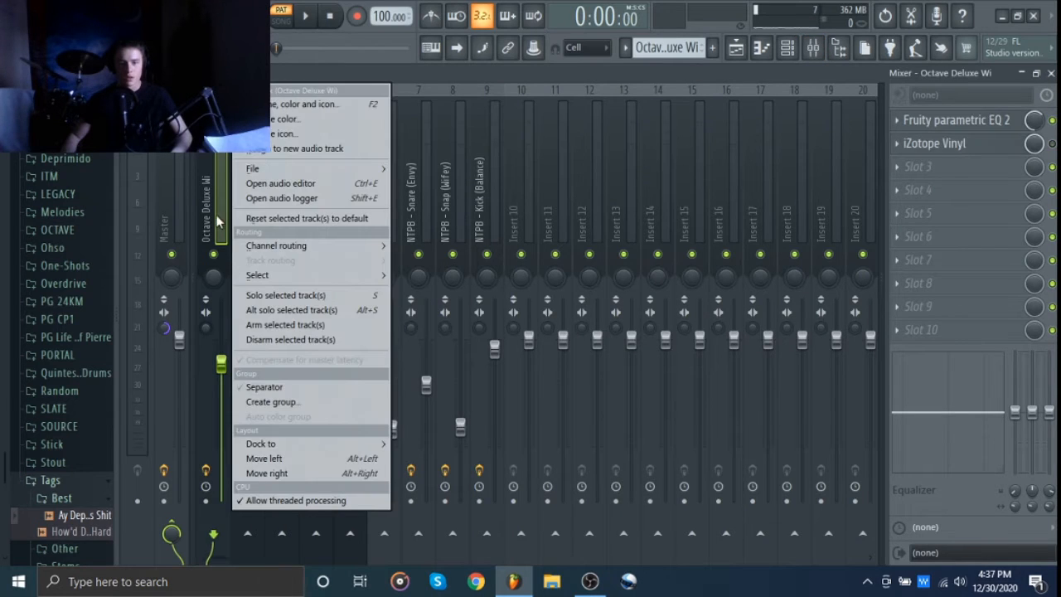
pyautogui.click(216, 219)
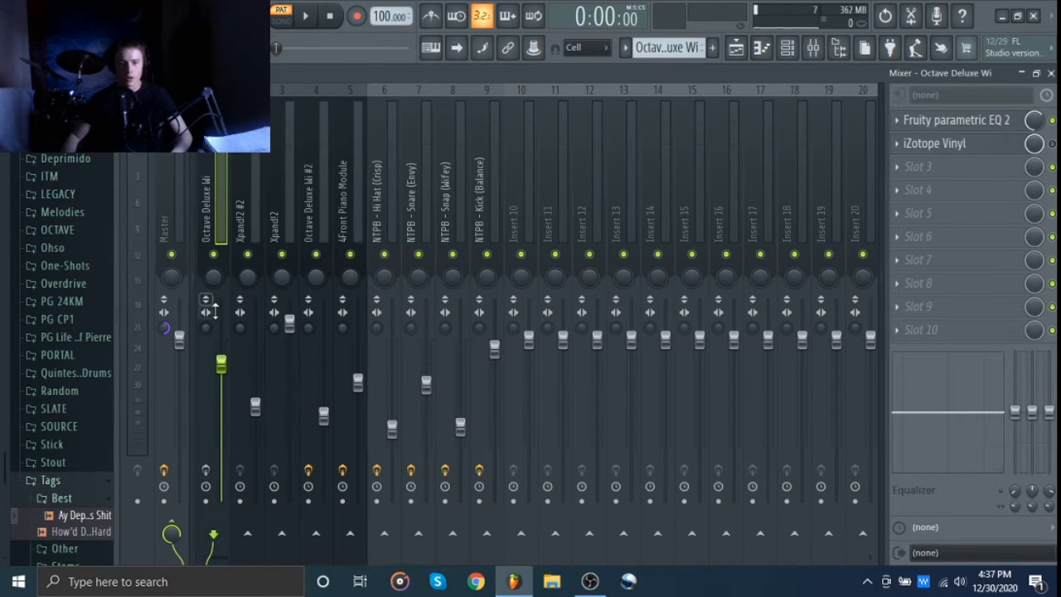
pyautogui.rightClick(214, 255)
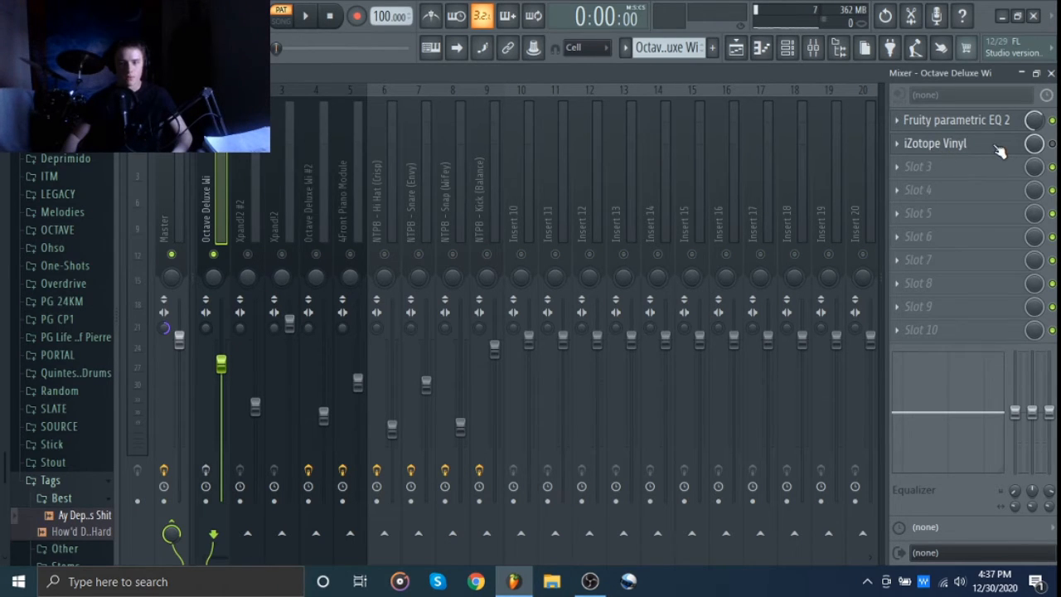
# Show the iZotope Vinyl settings on the Octave Deluxe Wi track, enable that effect and view the Fruity parametric EQ 2 curve.
pyautogui.click(928, 149)
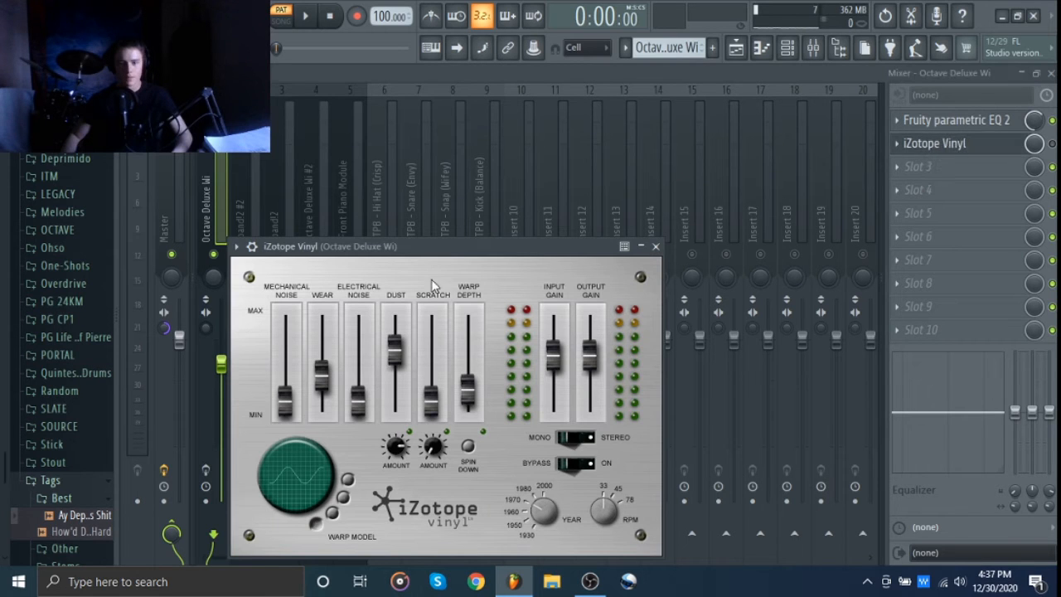
pyautogui.moveTo(448, 262); pyautogui.dragTo(445, 215)
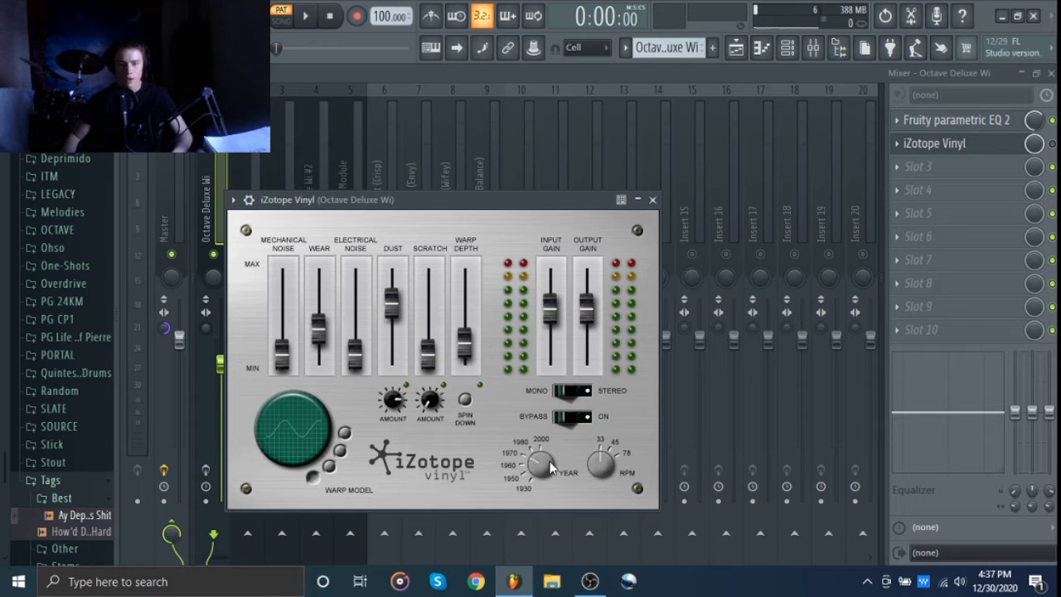
pyautogui.click(1051, 146)
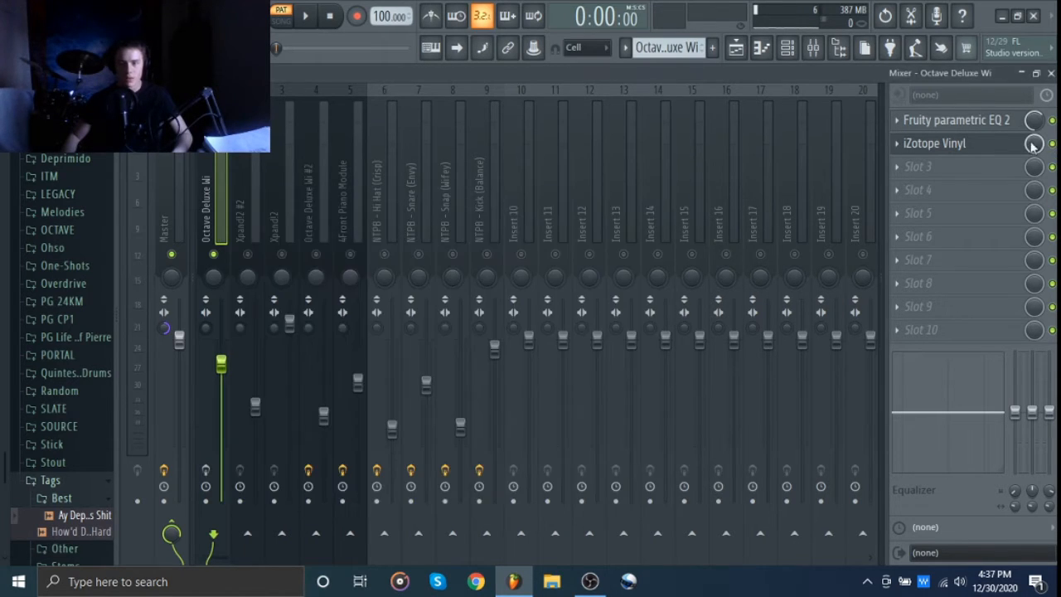
pyautogui.click(977, 122)
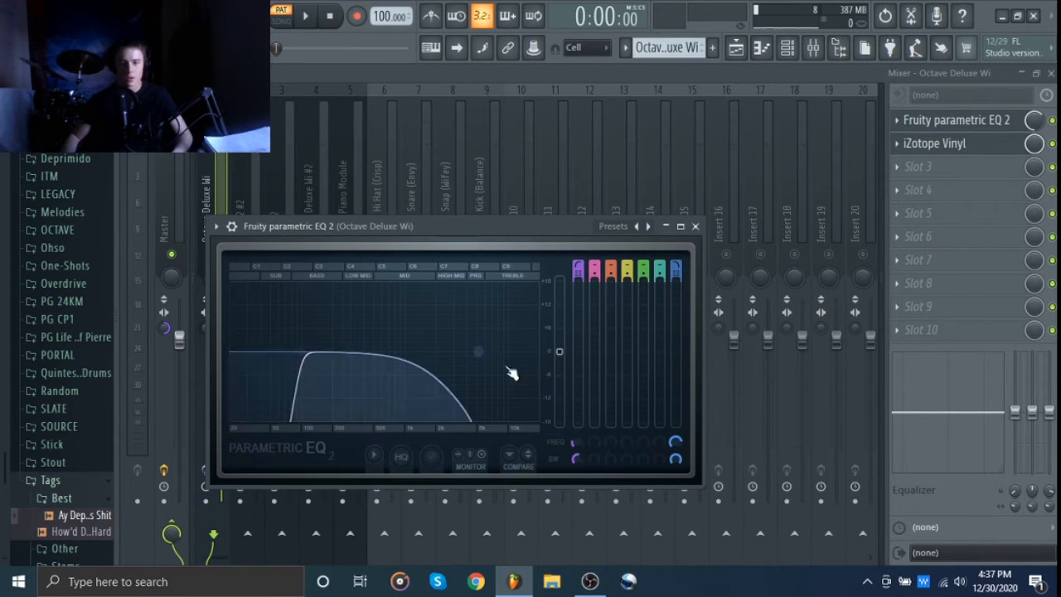
pyautogui.click(696, 227)
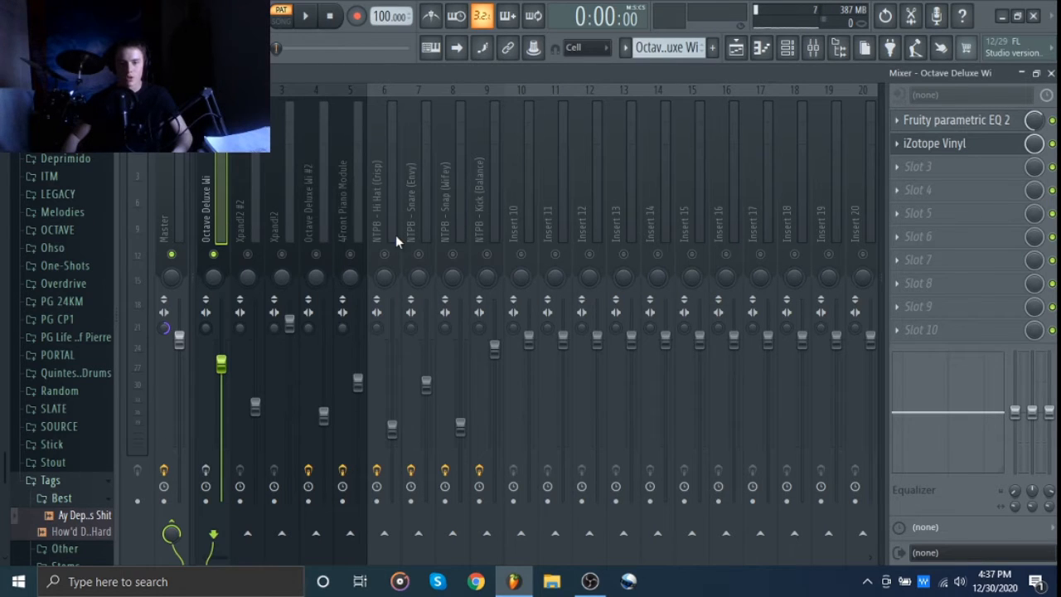
# Play the Octave Deluxe Wi pattern without effects, enable the mixer track's effects and play the pattern again for comparison.
pyautogui.press('space')
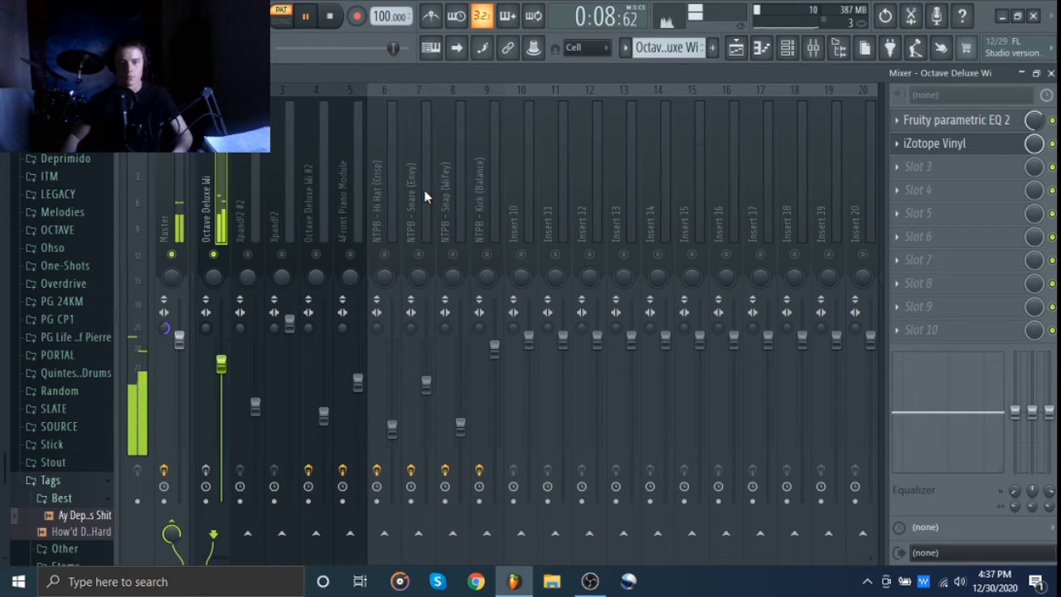
pyautogui.press('space')
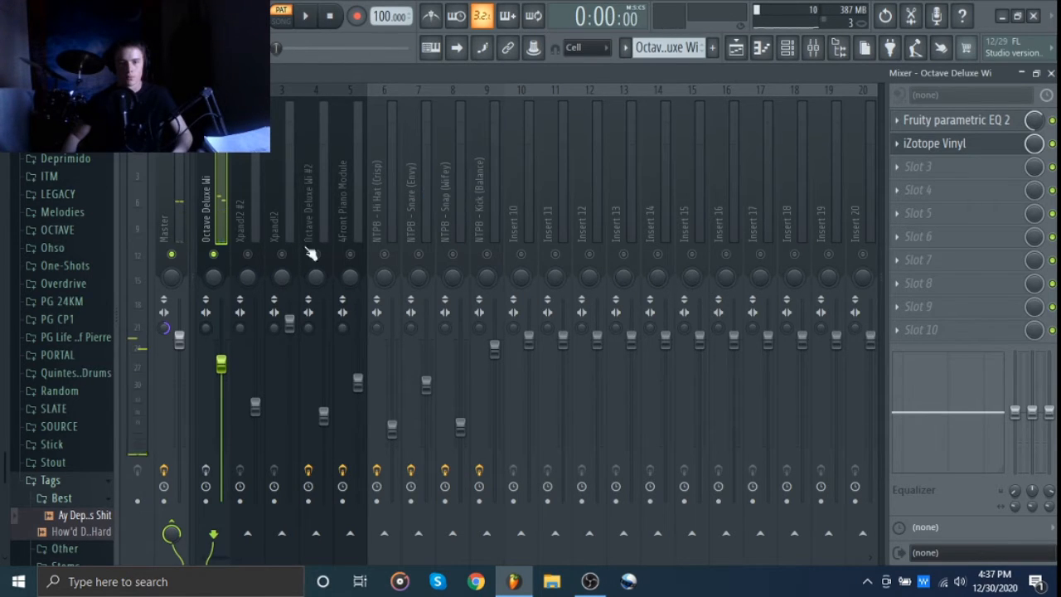
pyautogui.click(205, 470)
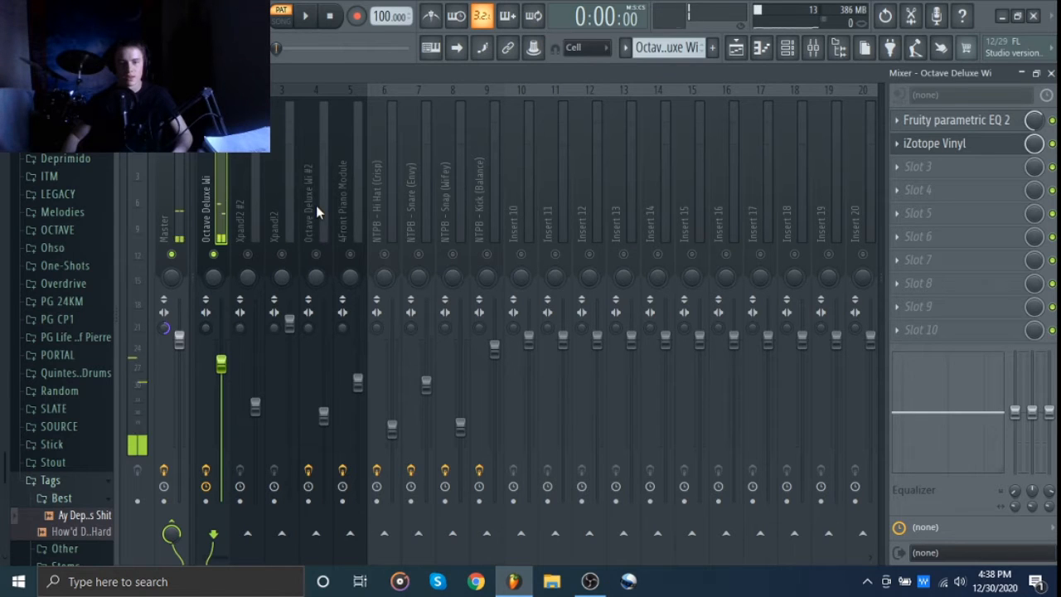
pyautogui.press('space')
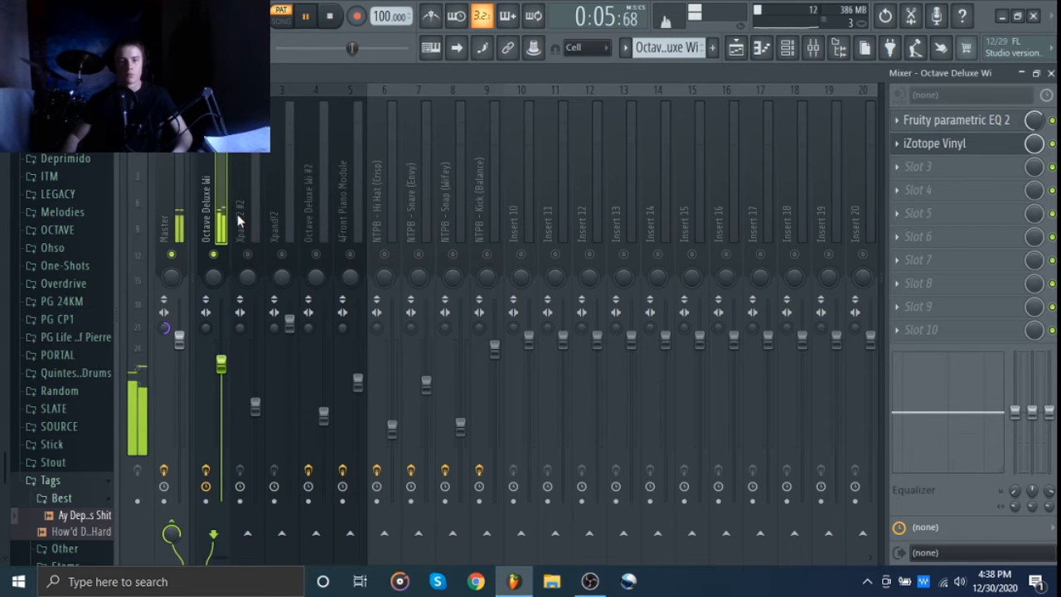
pyautogui.press('space')
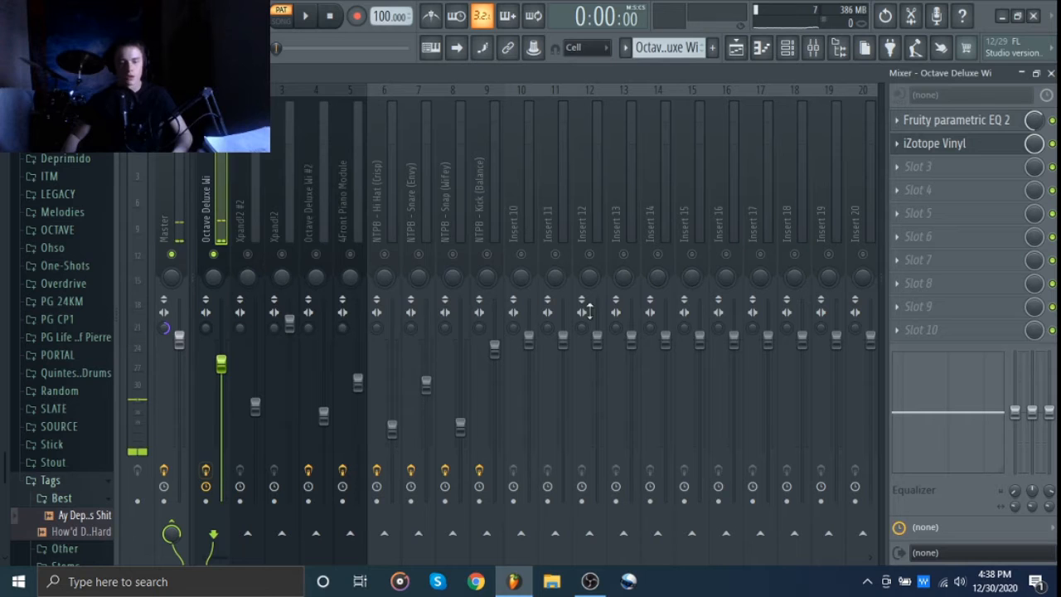
# Check the effects of the Xpand!2 #2, Xpand!2 and Octave Deluxe Wi #2 mixer tracks, then view and switch off the last one's EQ.
pyautogui.click(252, 200)
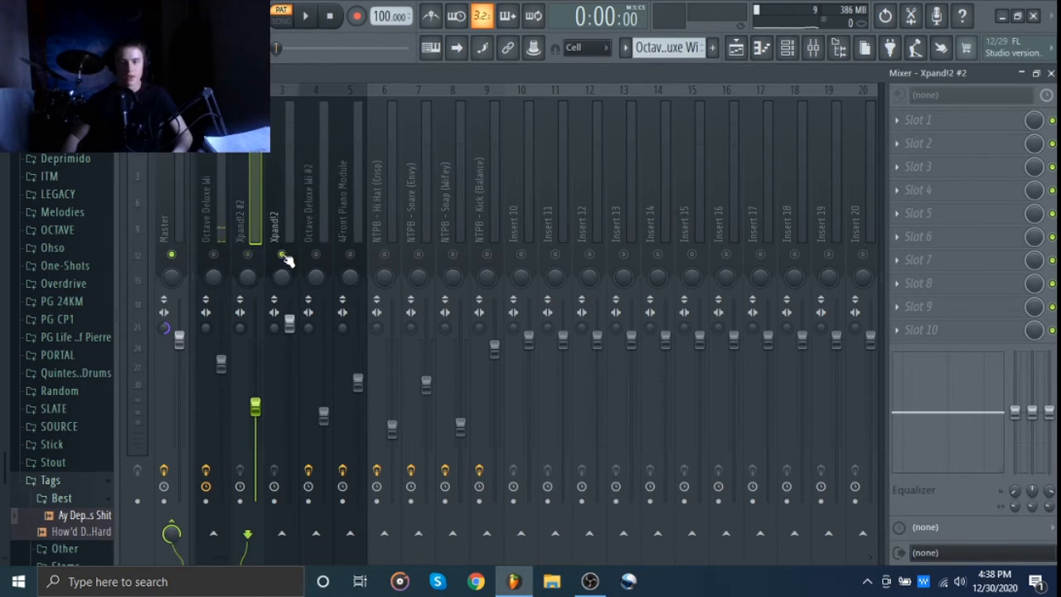
pyautogui.click(284, 217)
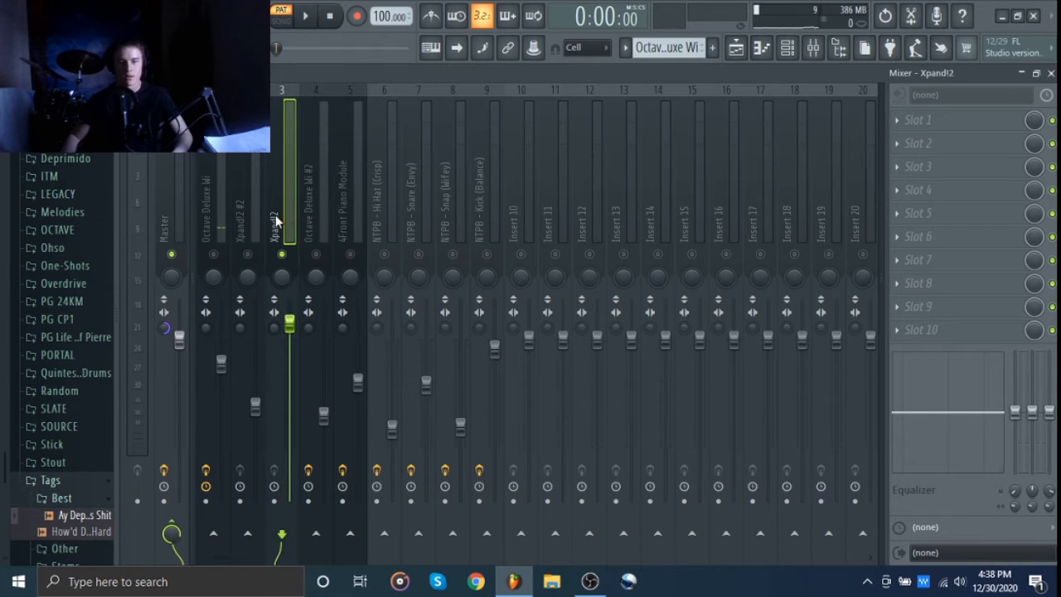
pyautogui.click(316, 232)
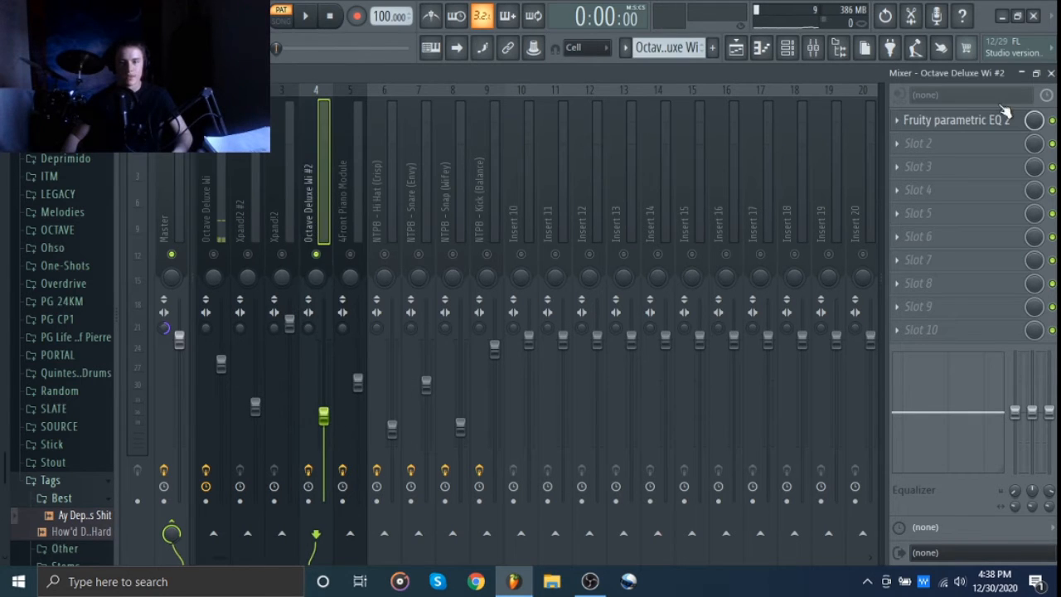
pyautogui.click(969, 121)
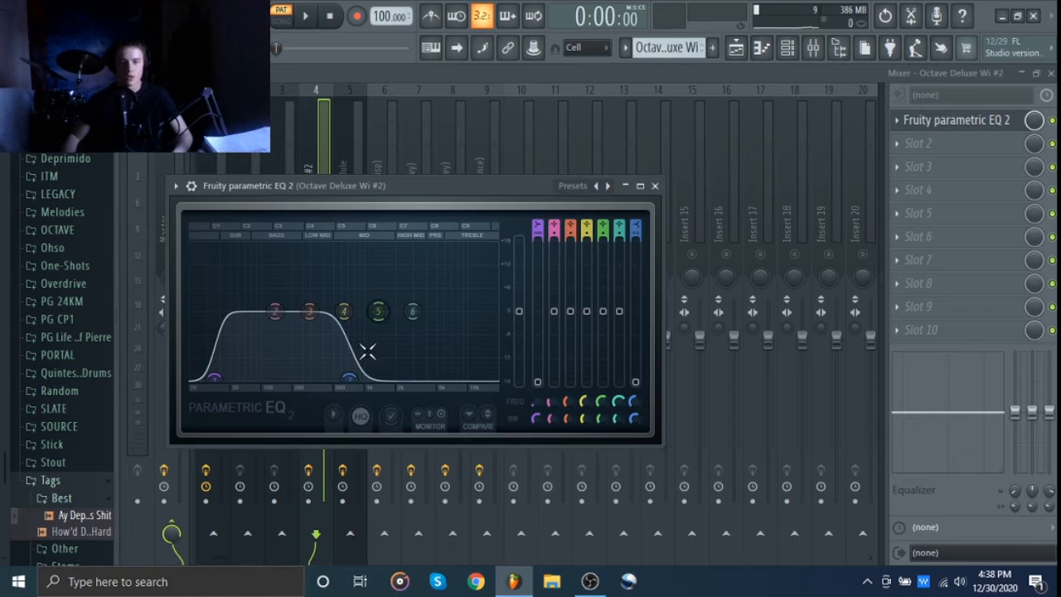
pyautogui.click(656, 186)
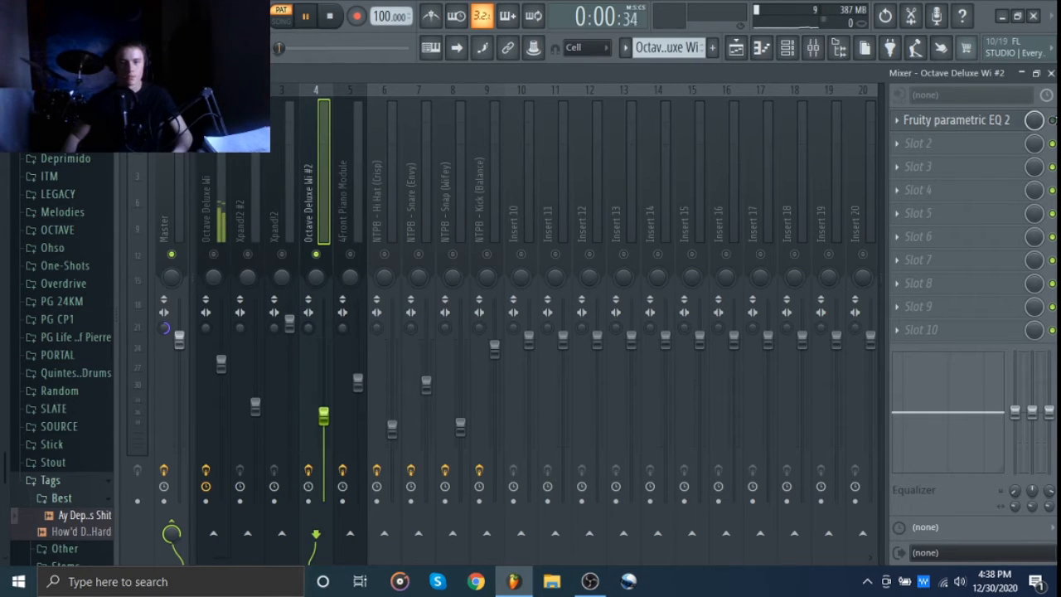
# Stop playback, switch to song mode and close the mixer.
pyautogui.press('space')
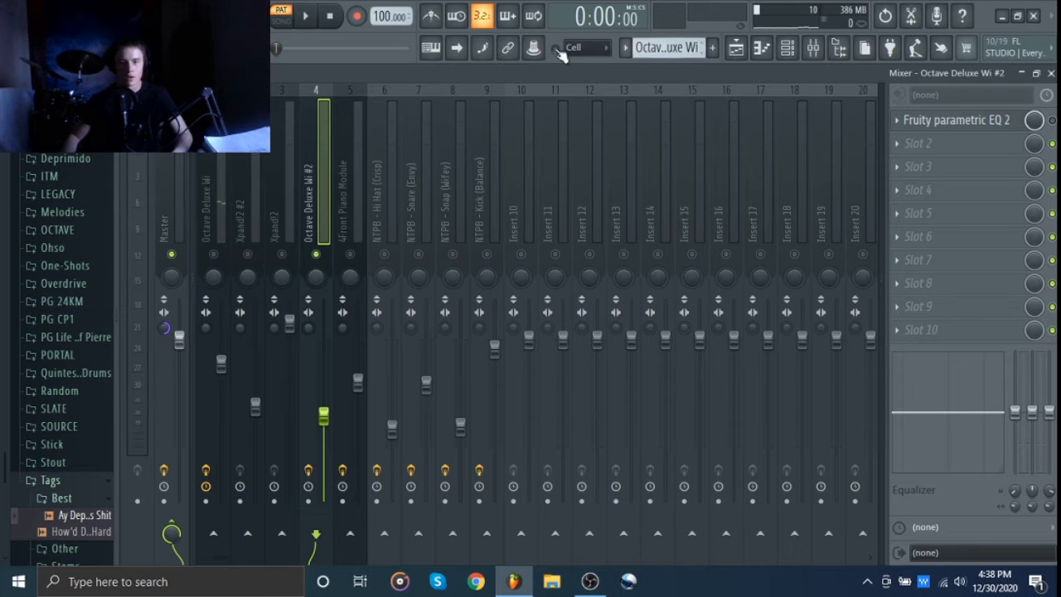
pyautogui.click(282, 17)
pyautogui.click(1052, 73)
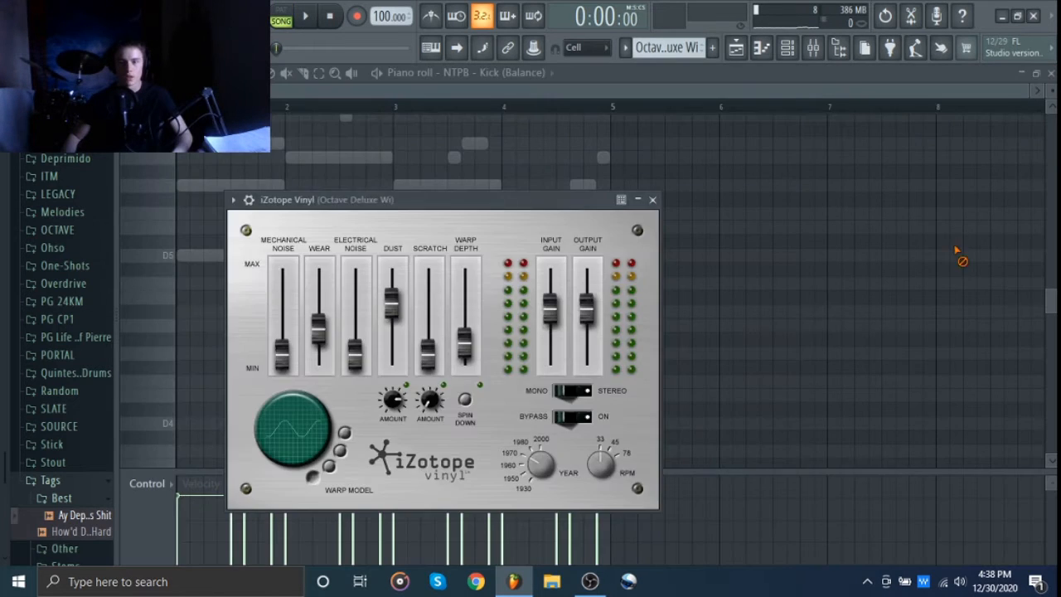
# Close the piano roll and the iZotope Vinyl window, and play the playlist arrangement from bar 33.
pyautogui.click(1035, 94)
pyautogui.click(1052, 73)
pyautogui.click(898, 155)
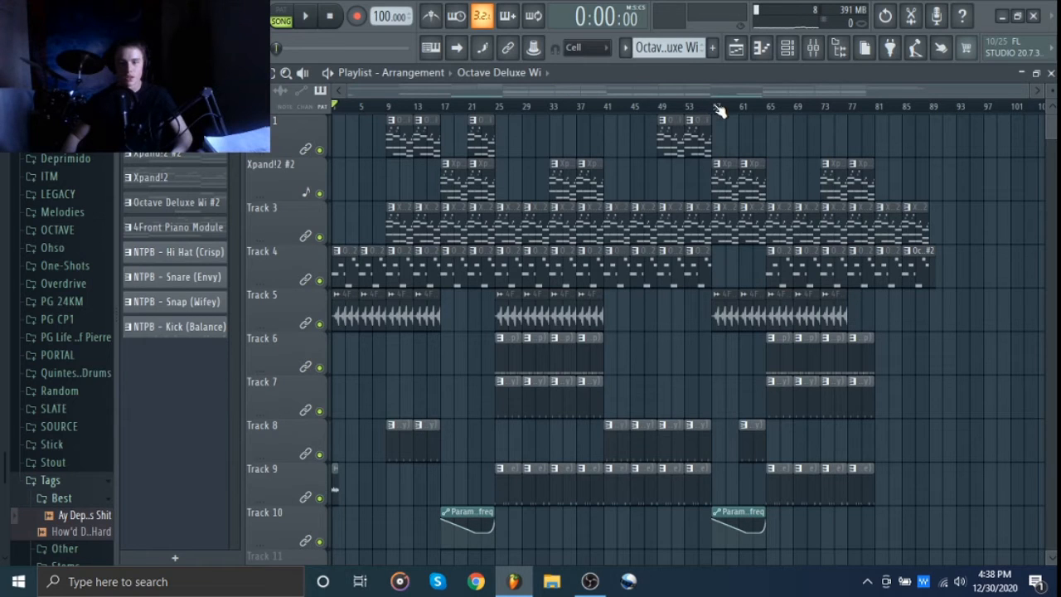
pyautogui.click(555, 109)
pyautogui.press('space')
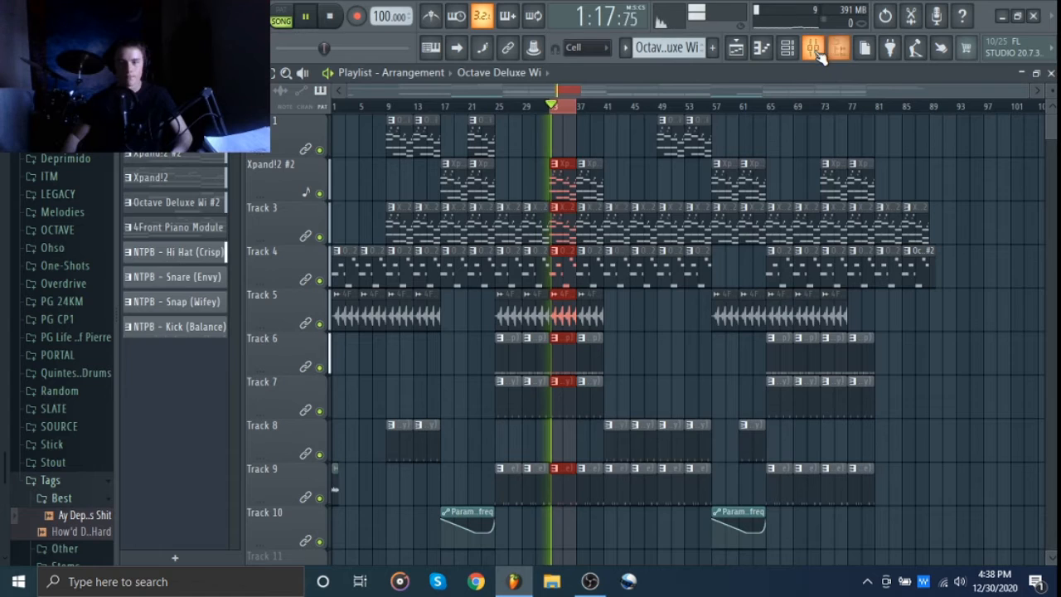
# Listen to the Octave Deluxe Wi #2 mixer track during playback, then stop and view its Fruity parametric EQ 2 curve.
pyautogui.click(815, 49)
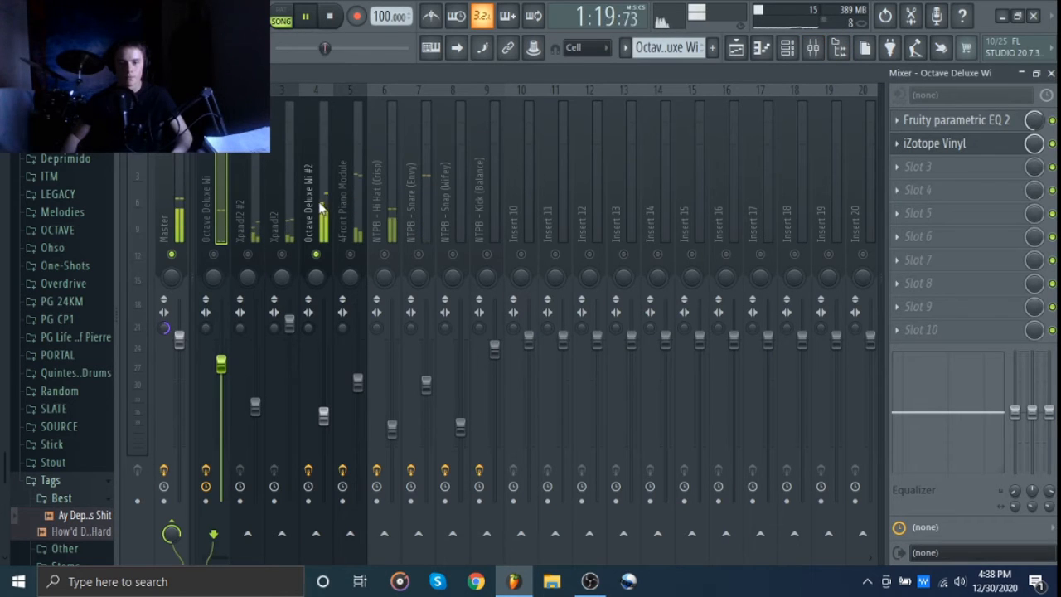
pyautogui.click(320, 207)
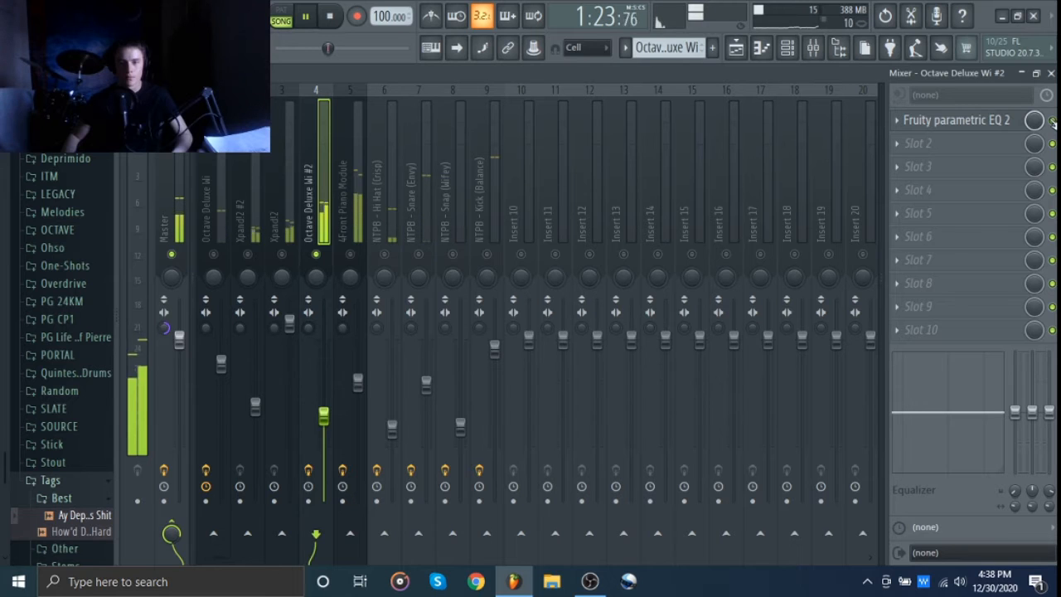
pyautogui.press('space')
pyautogui.click(975, 128)
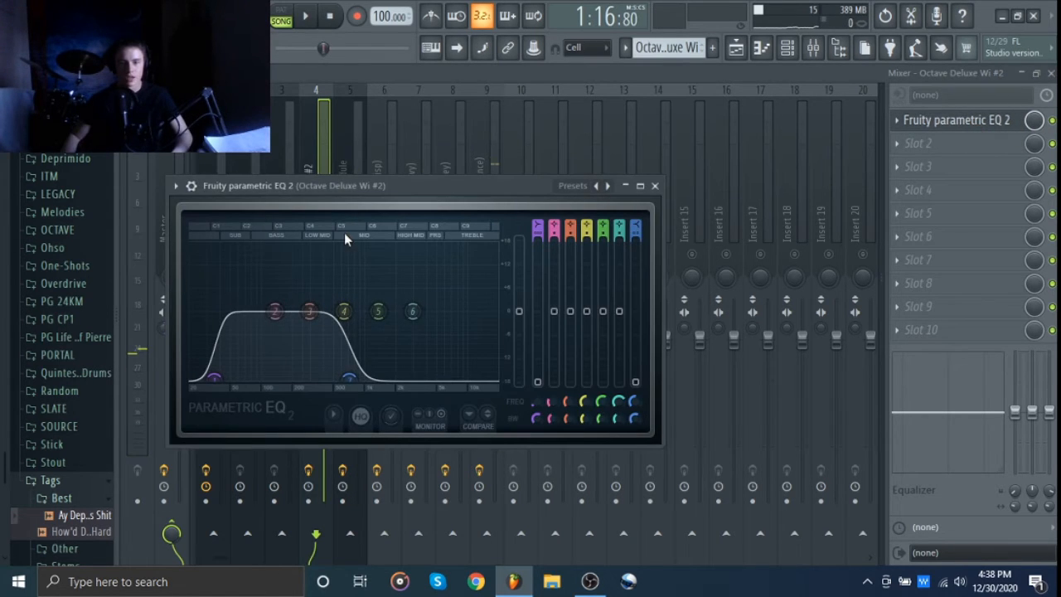
pyautogui.click(657, 186)
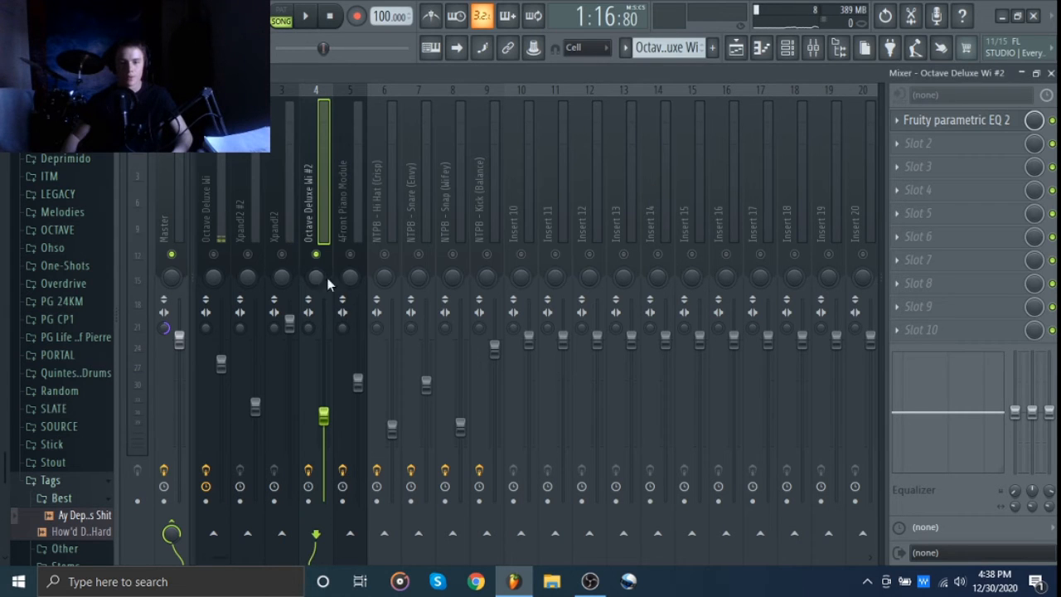
# View the parametric EQ 2 and Reeverb 2 on the 4Front Piano Module track and play it with both effects off and on.
pyautogui.click(339, 232)
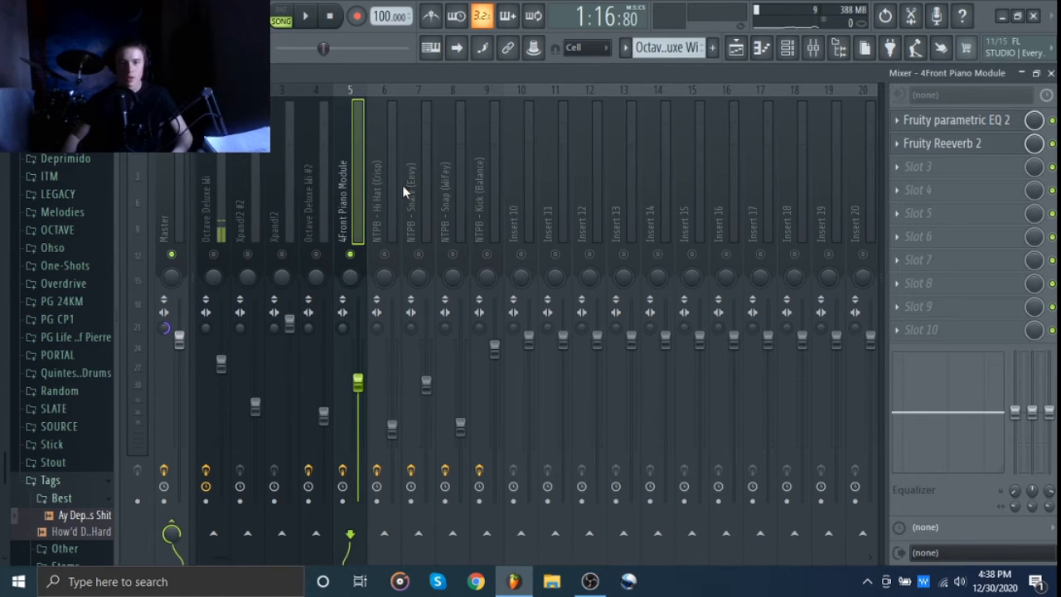
pyautogui.click(987, 120)
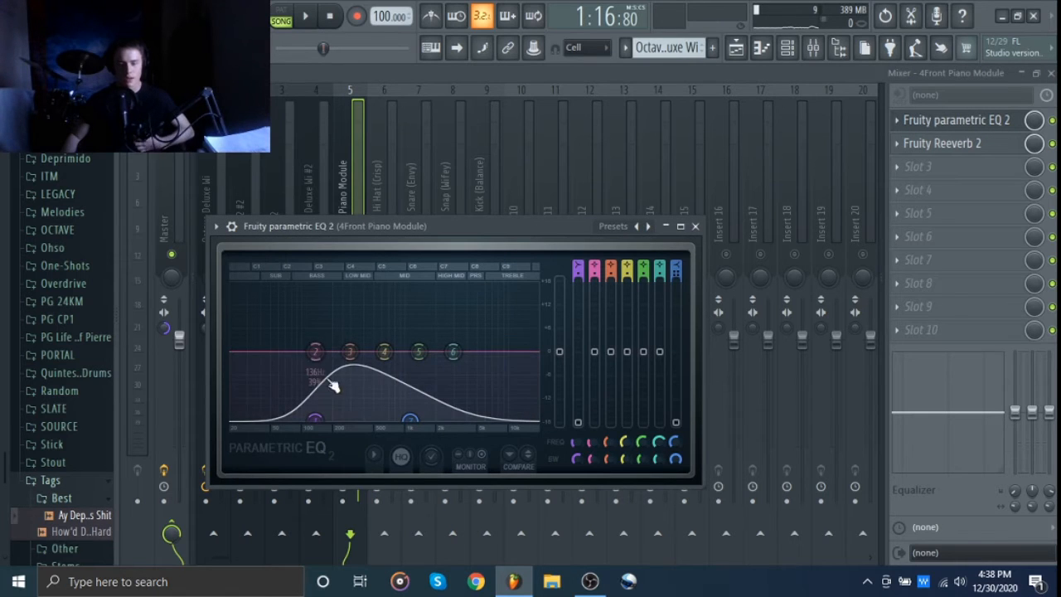
pyautogui.click(695, 227)
pyautogui.click(943, 143)
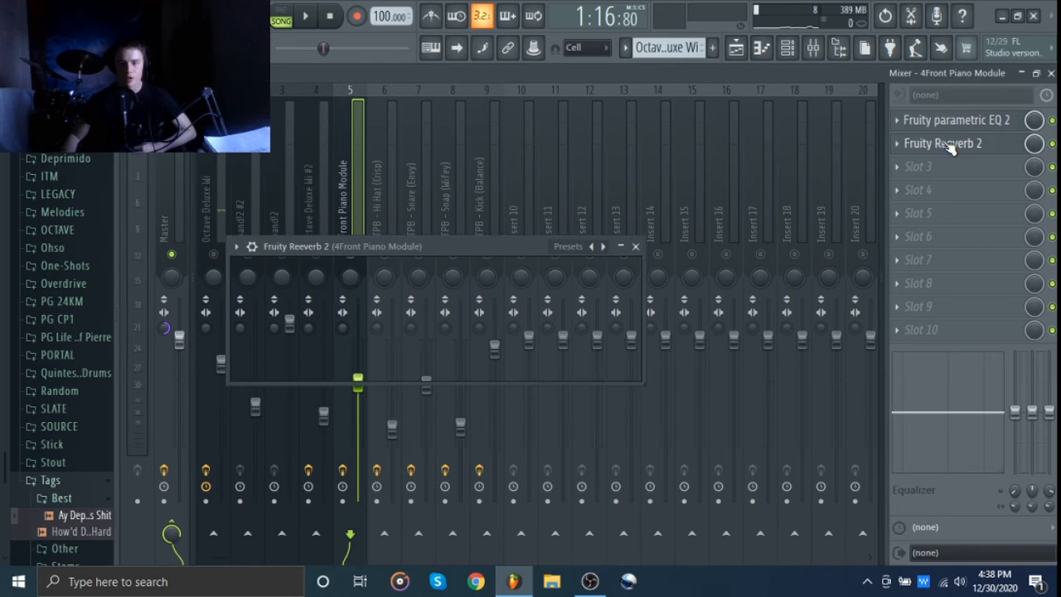
pyautogui.click(951, 145)
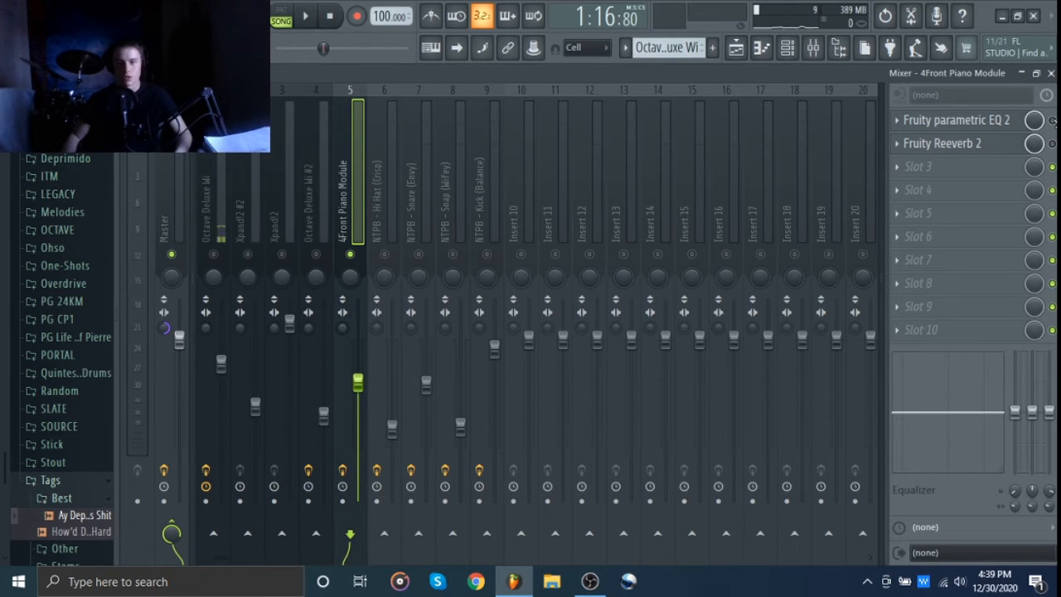
pyautogui.press('space')
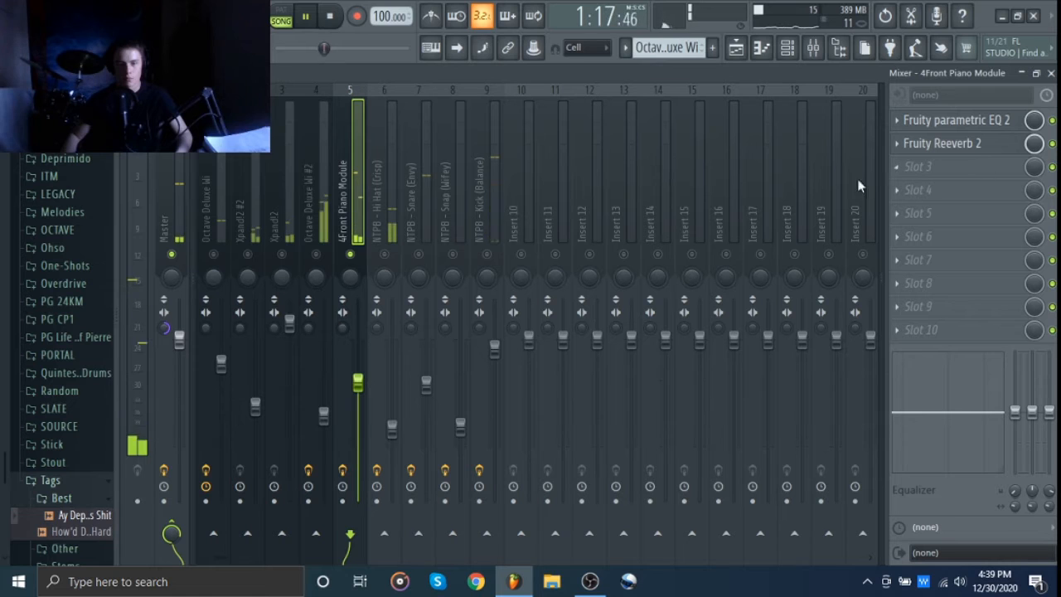
pyautogui.press('space')
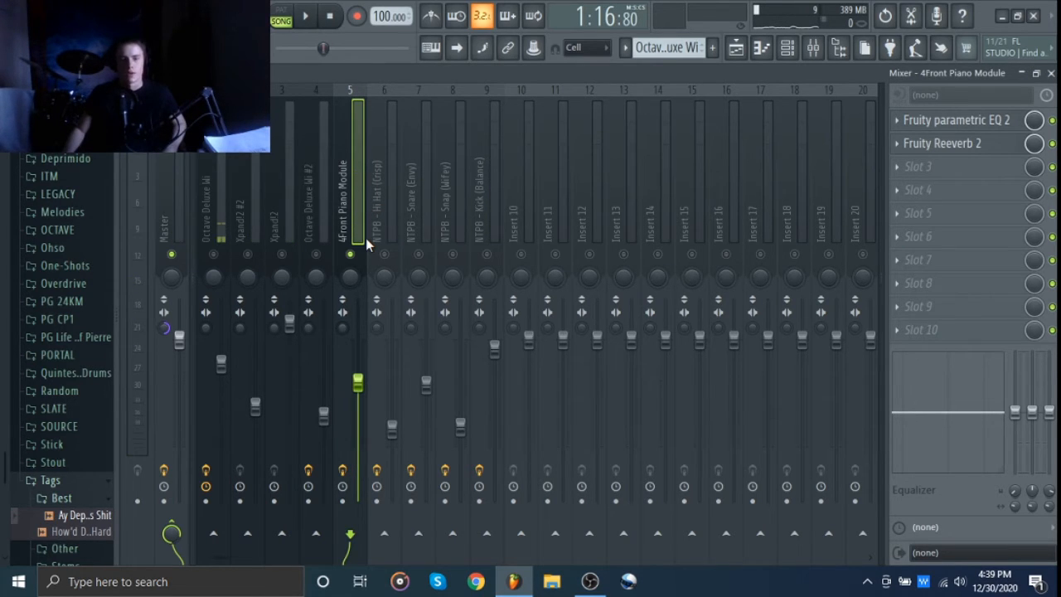
# Check the Hi Hat (Crisp) track's Fruity Reeverb 2 and parametric EQ 2, and play the hi-hat with both effects off and on.
pyautogui.click(384, 202)
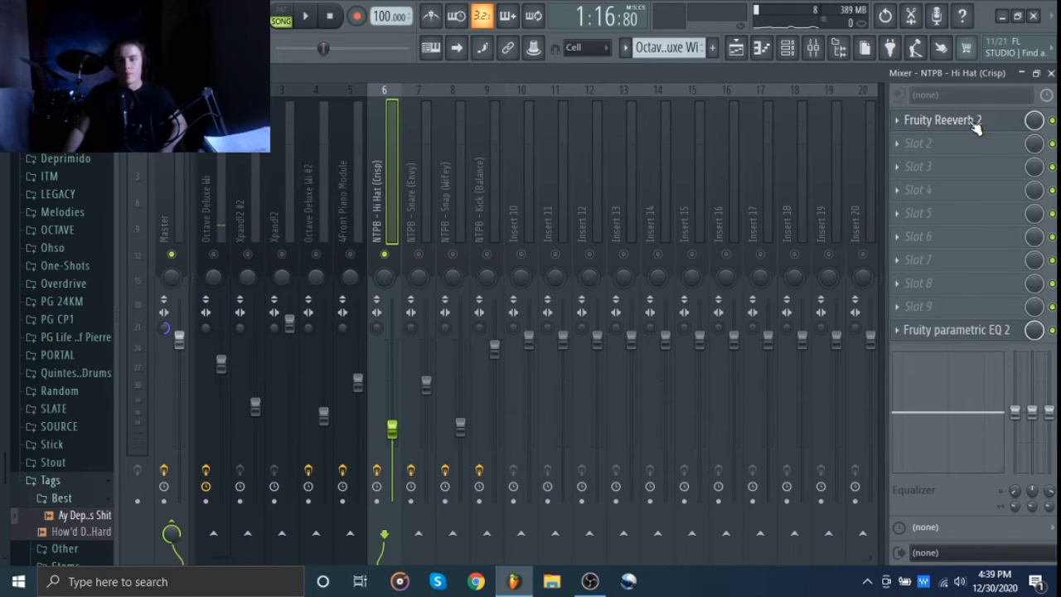
pyautogui.click(977, 121)
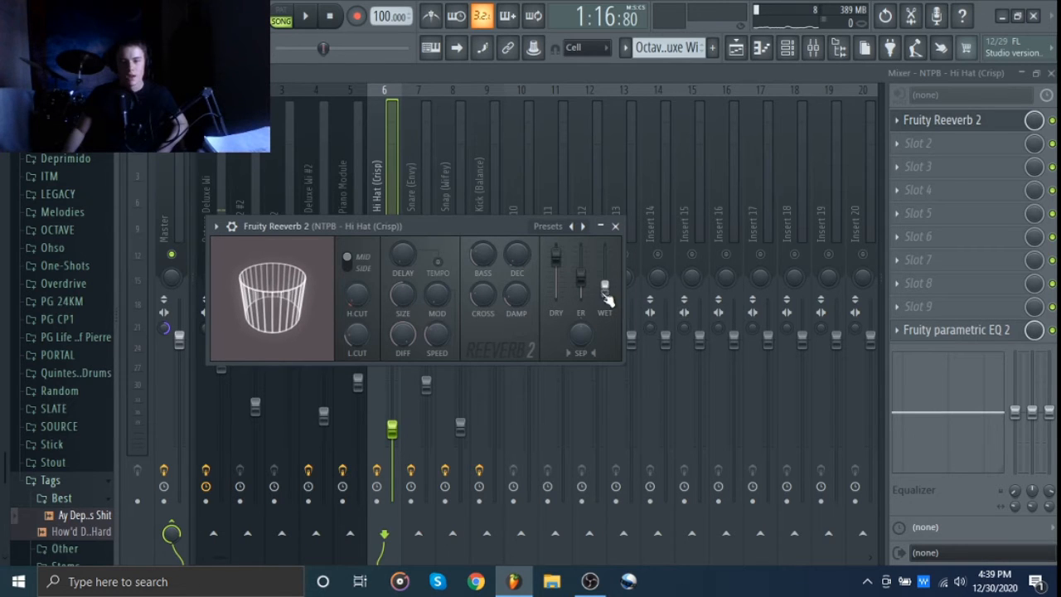
pyautogui.click(616, 227)
pyautogui.click(964, 335)
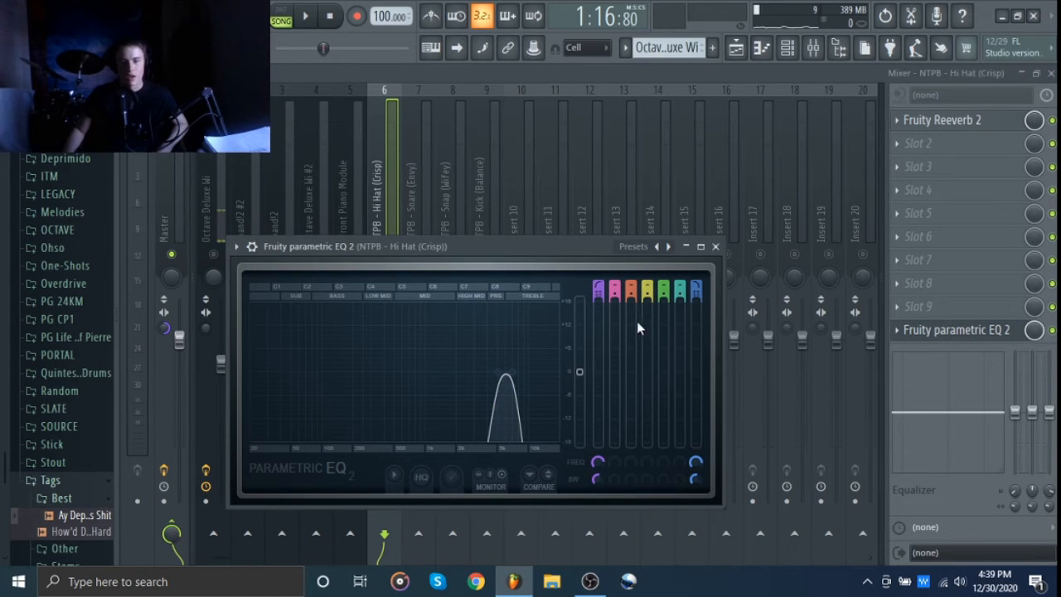
pyautogui.click(718, 247)
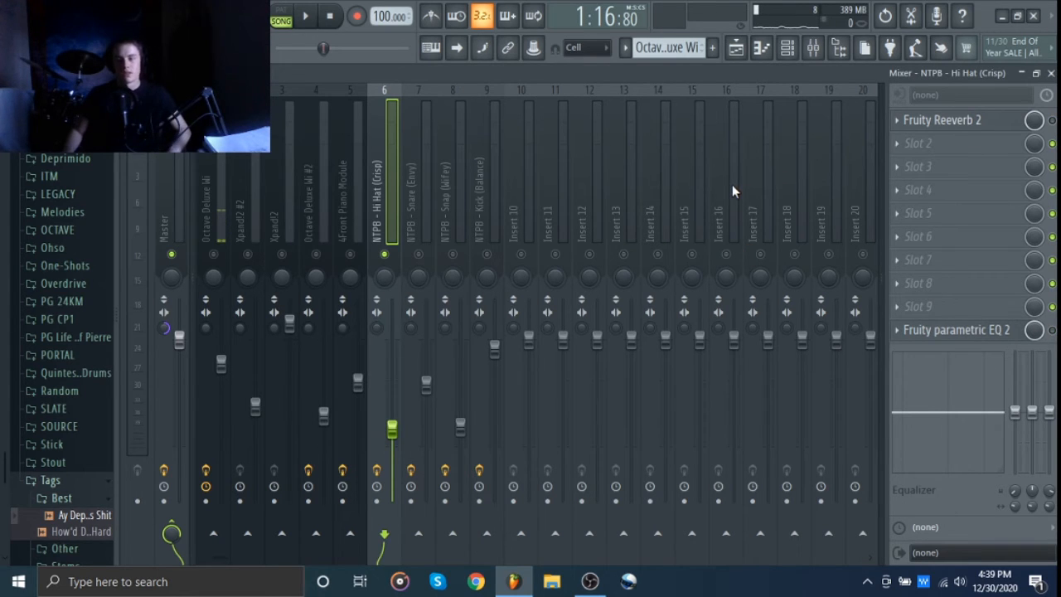
pyautogui.press('space')
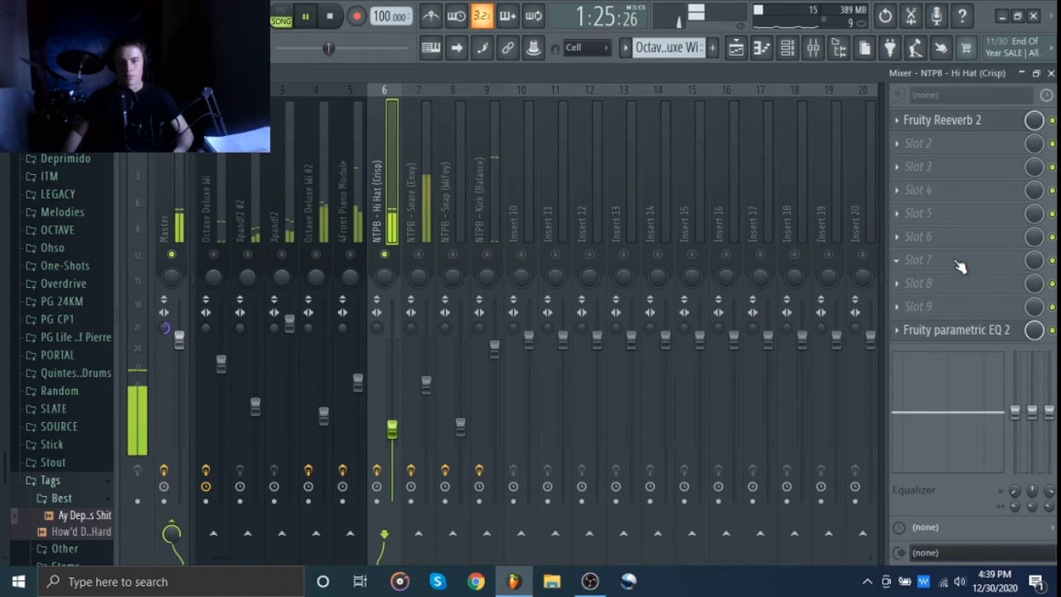
pyautogui.press('space')
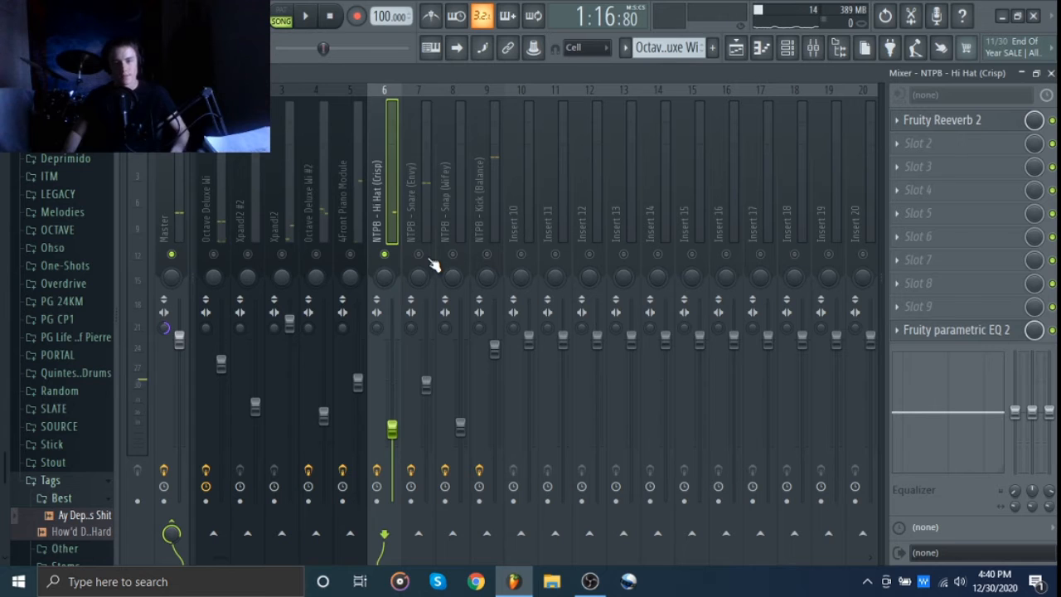
# View the Fruity Reeverb 2 settings on the Snare (Envy) and Snap (Wifey) mixer tracks.
pyautogui.click(420, 224)
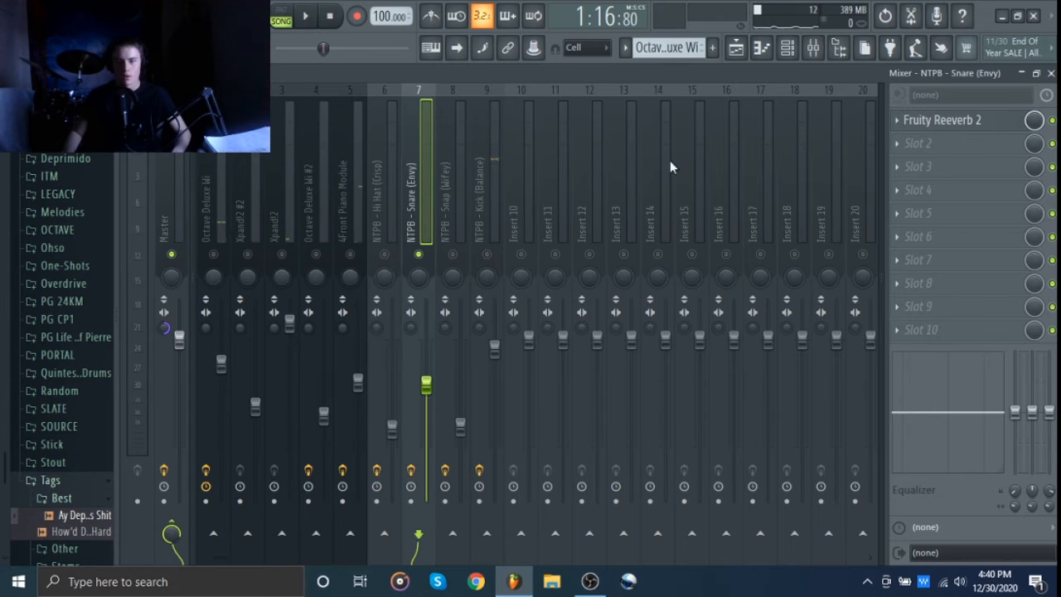
pyautogui.click(953, 123)
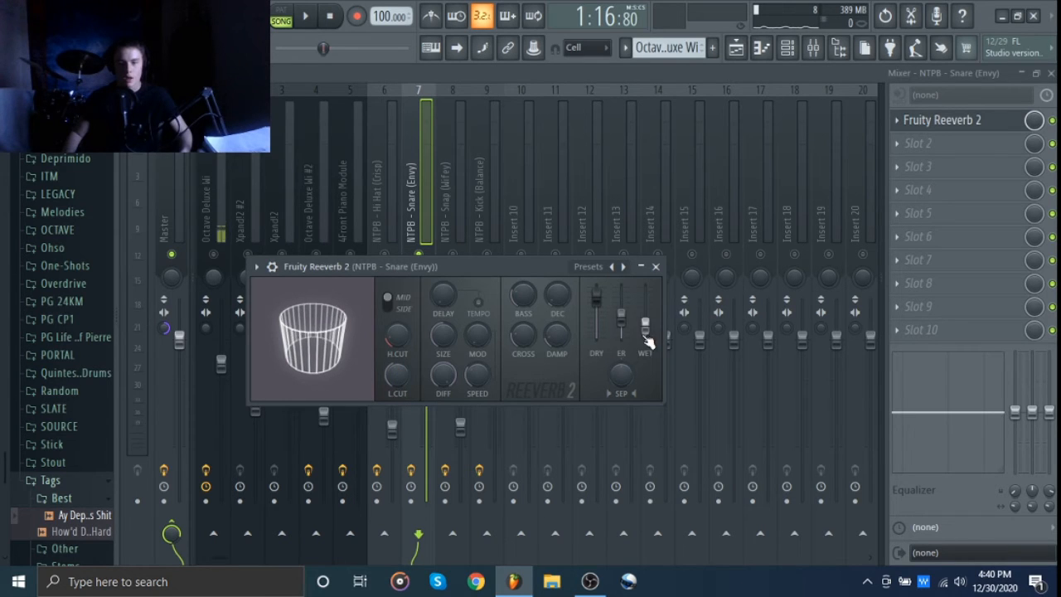
pyautogui.click(656, 266)
pyautogui.click(456, 224)
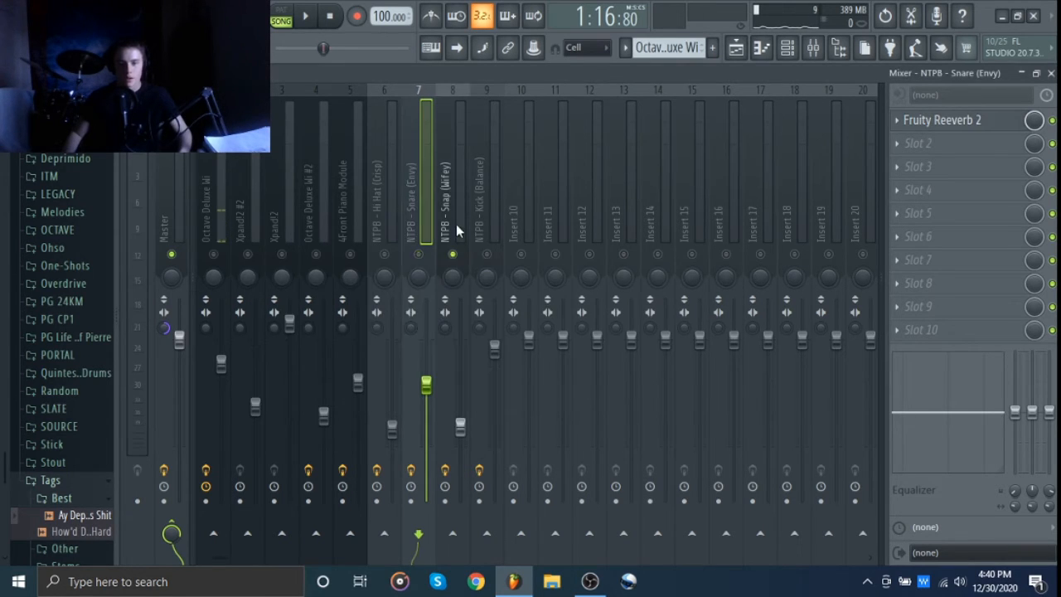
pyautogui.click(981, 122)
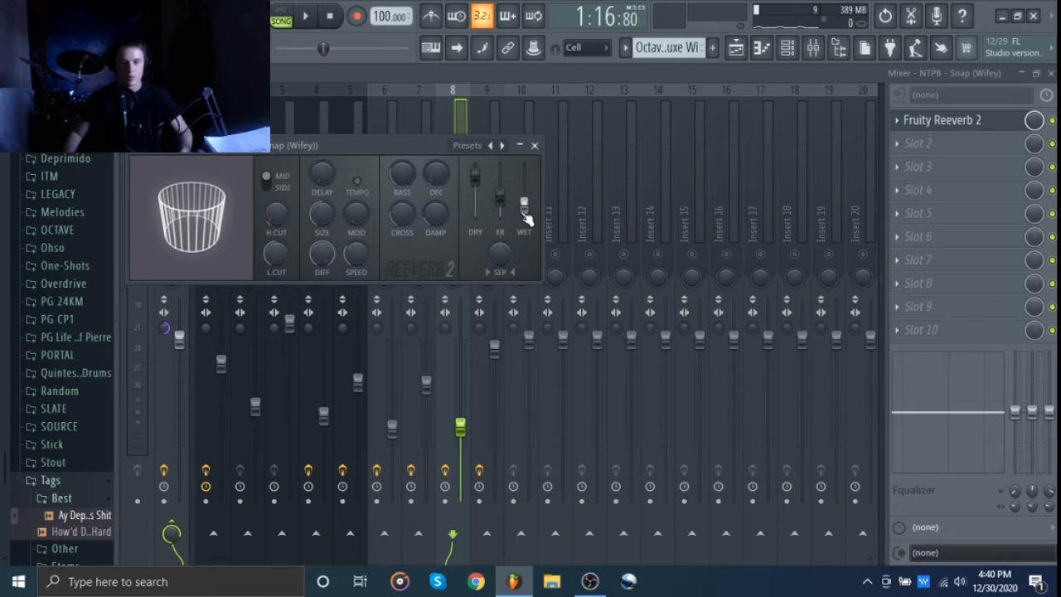
pyautogui.click(534, 146)
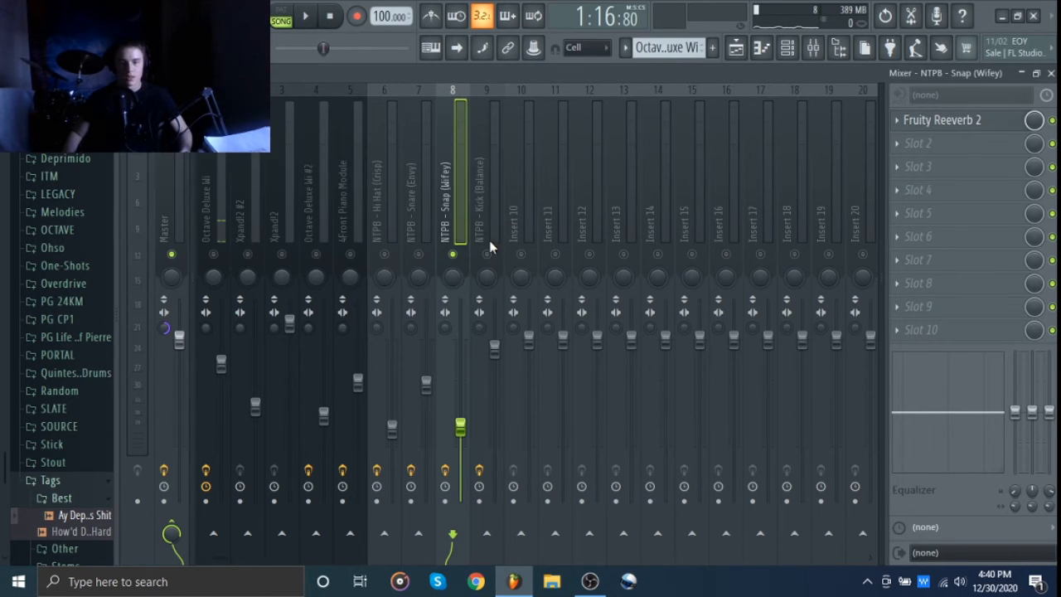
# Show the Fruity Blood Overdrive settings on the Kick (Balance) track and play the kick with the effect off and on.
pyautogui.click(485, 183)
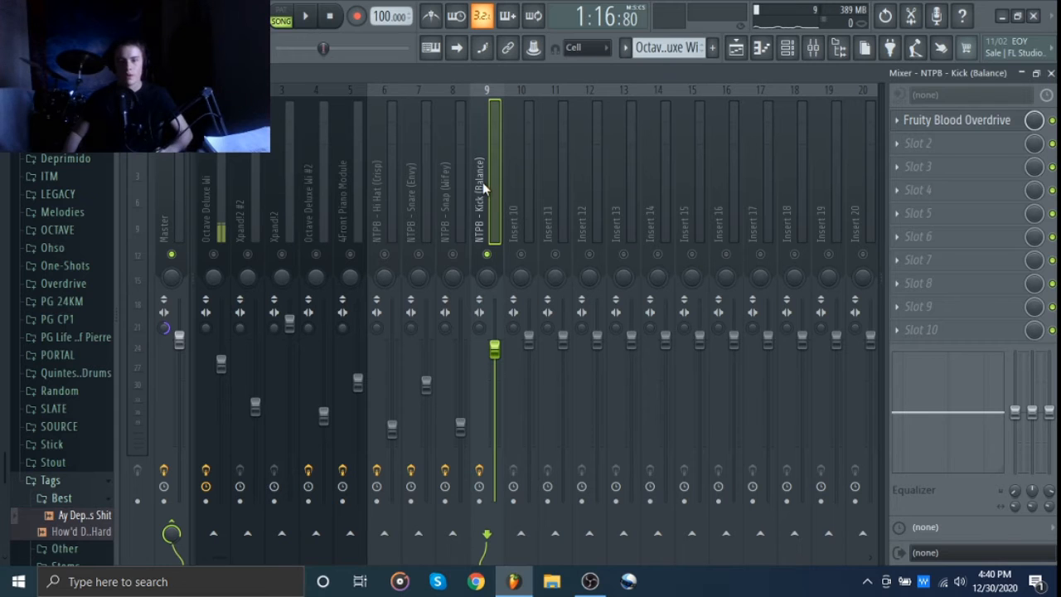
pyautogui.click(964, 122)
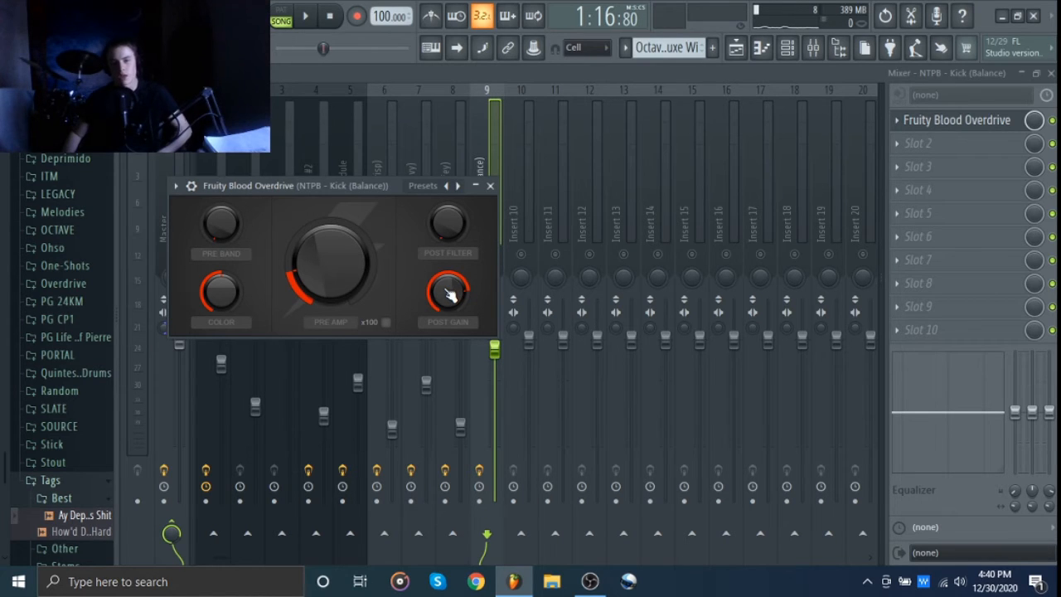
pyautogui.click(490, 186)
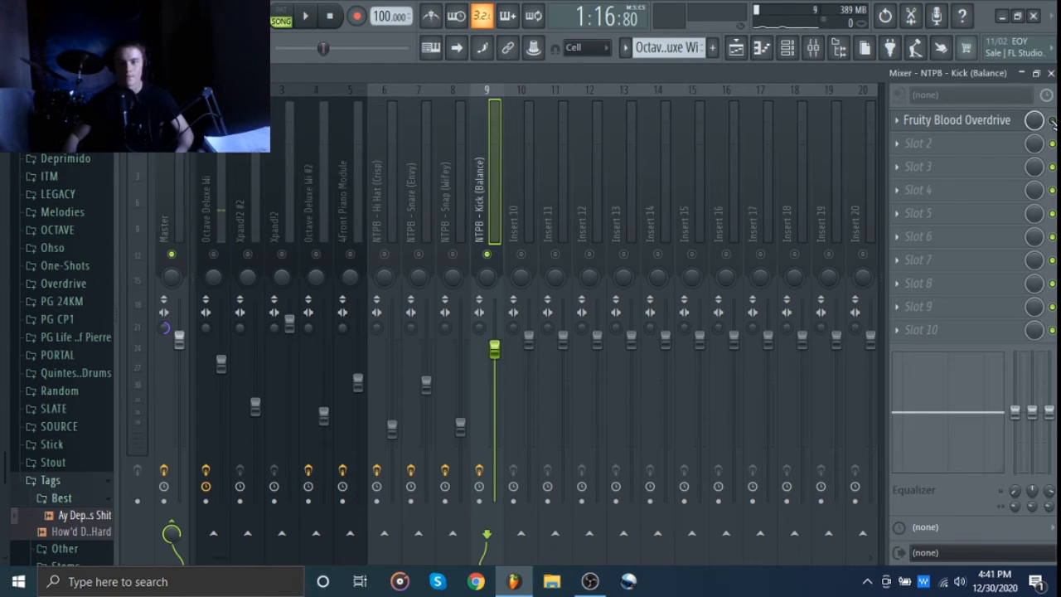
pyautogui.press('space')
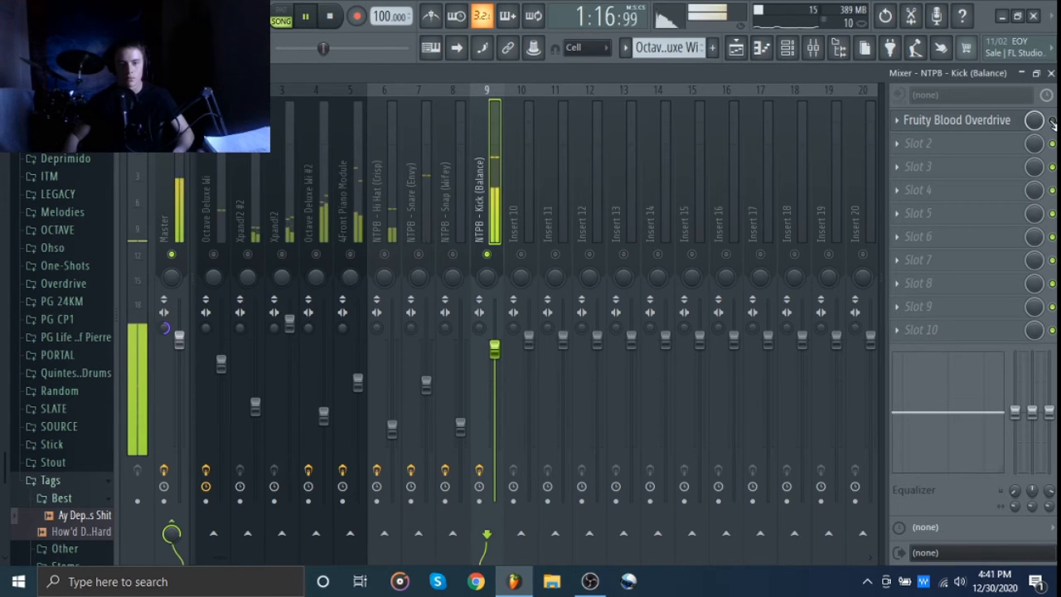
pyautogui.press('space')
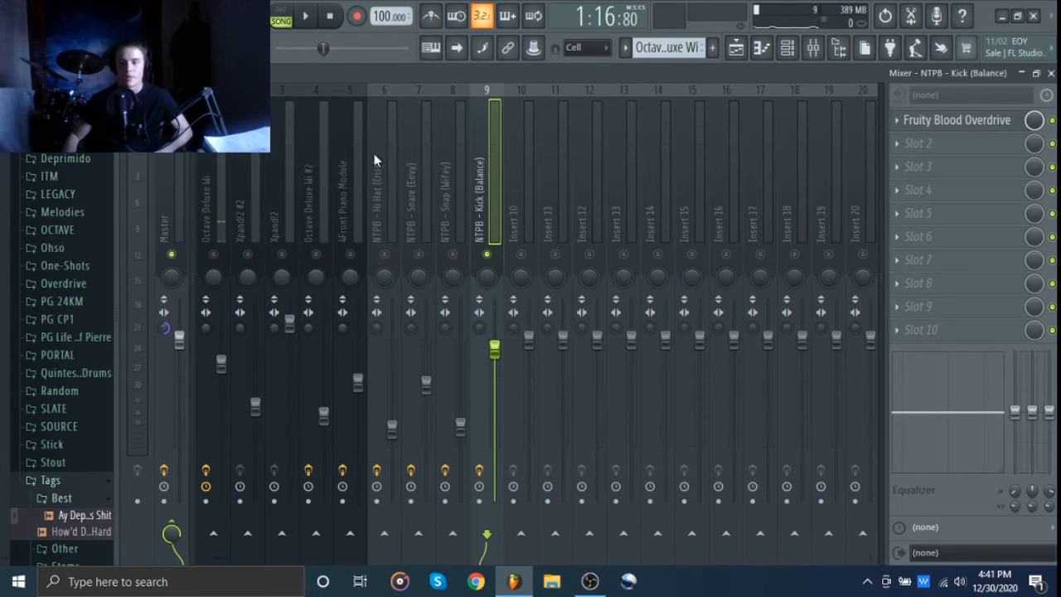
# Unsolo the Kick (Balance) track so all mixer tracks are active and reset the Master track's stereo separation.
pyautogui.rightClick(488, 254)
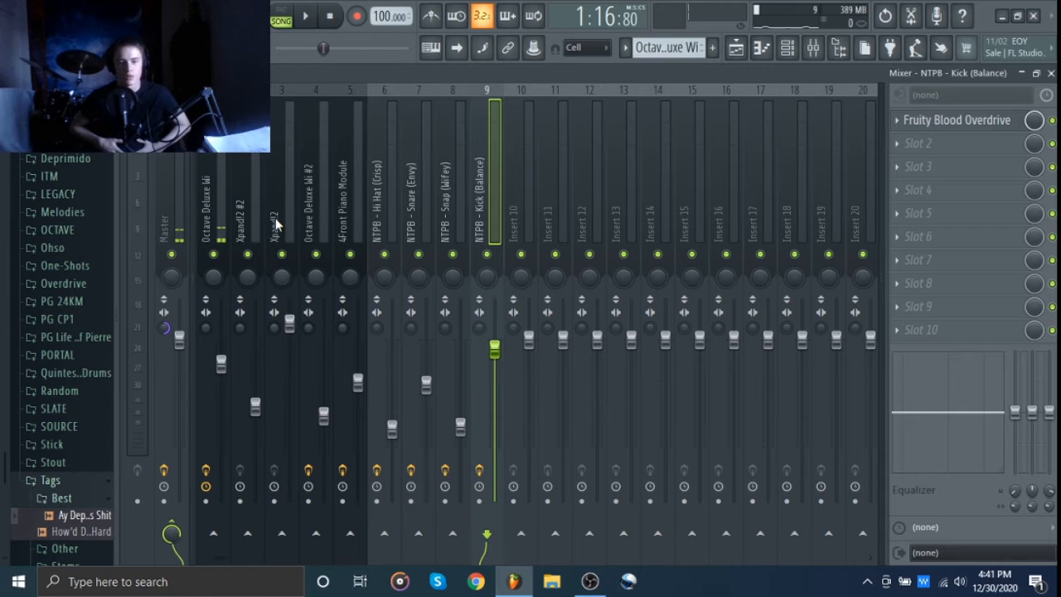
pyautogui.rightClick(166, 327)
pyautogui.click(189, 335)
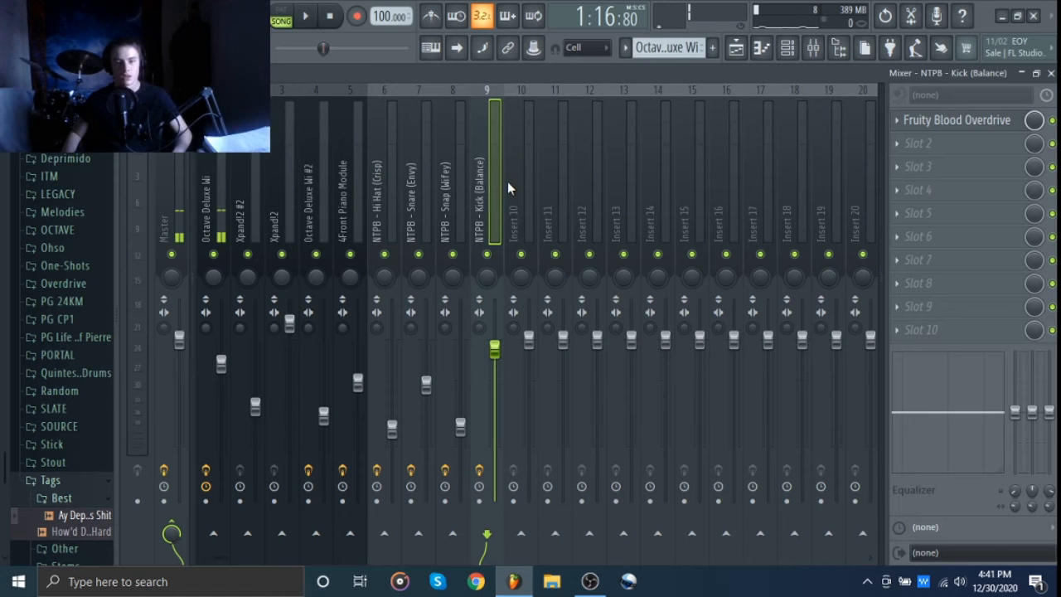
# Play the full mix from bar 33, return to the playlist and stop playback.
pyautogui.press('space')
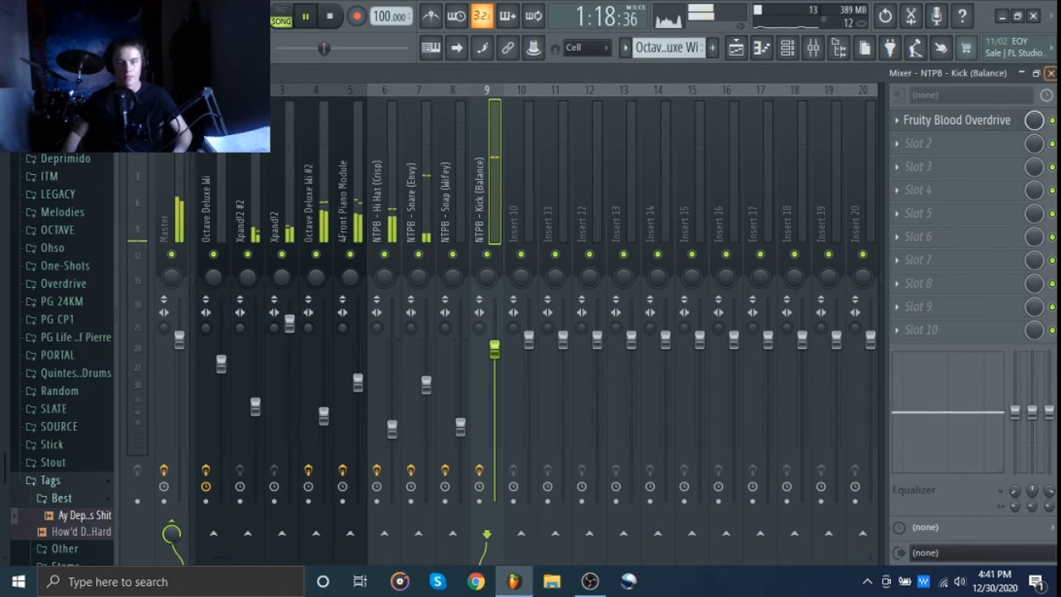
pyautogui.press('F5')
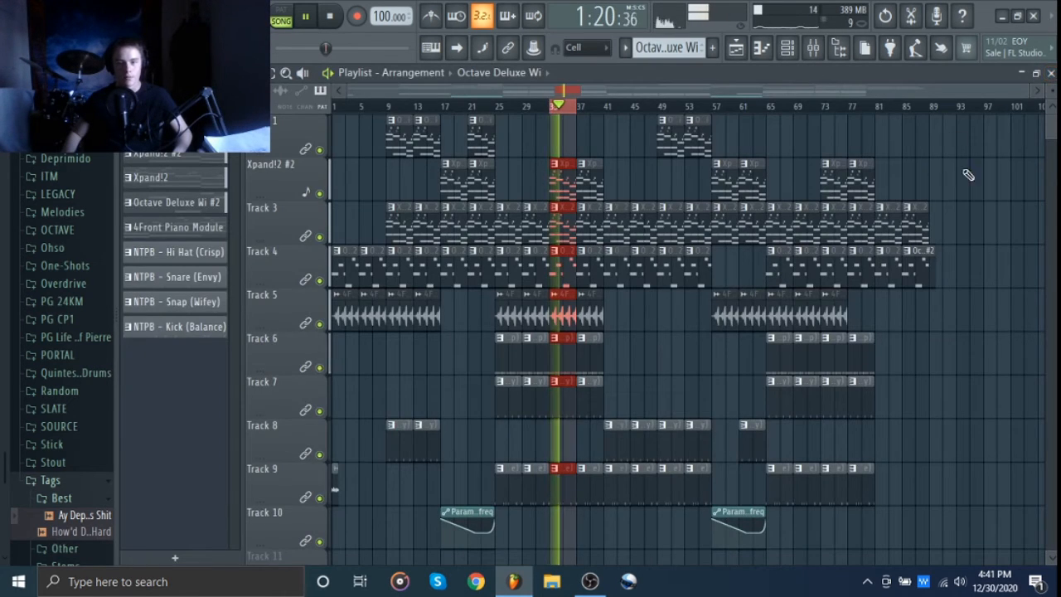
pyautogui.press('space')
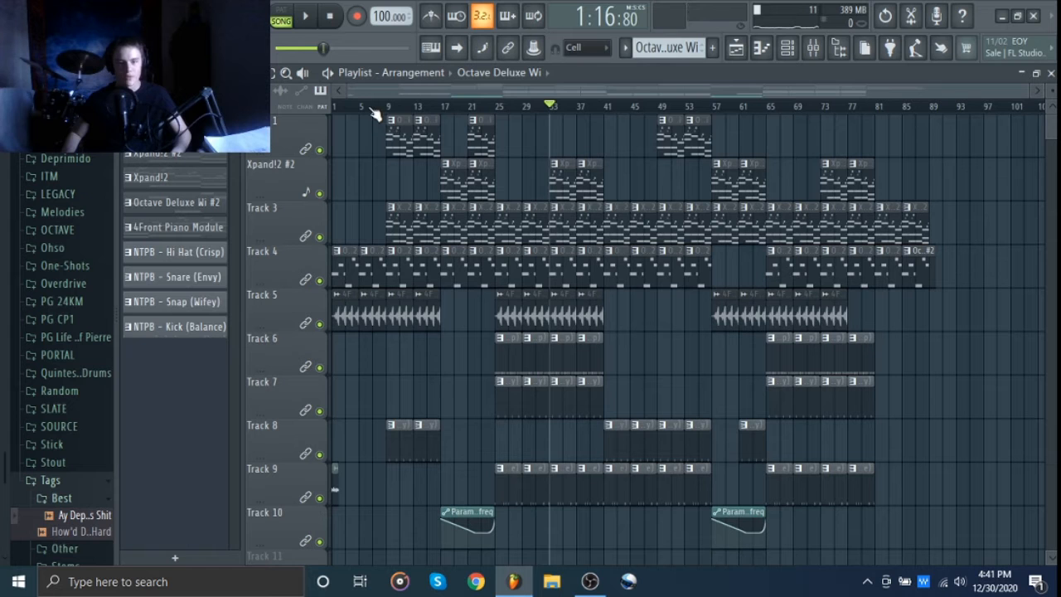
# Move the playhead to the start of the song and play the arrangement from the beginning.
pyautogui.moveTo(363, 109); pyautogui.dragTo(285, 109)
pyautogui.scroll(8, 326, 277)
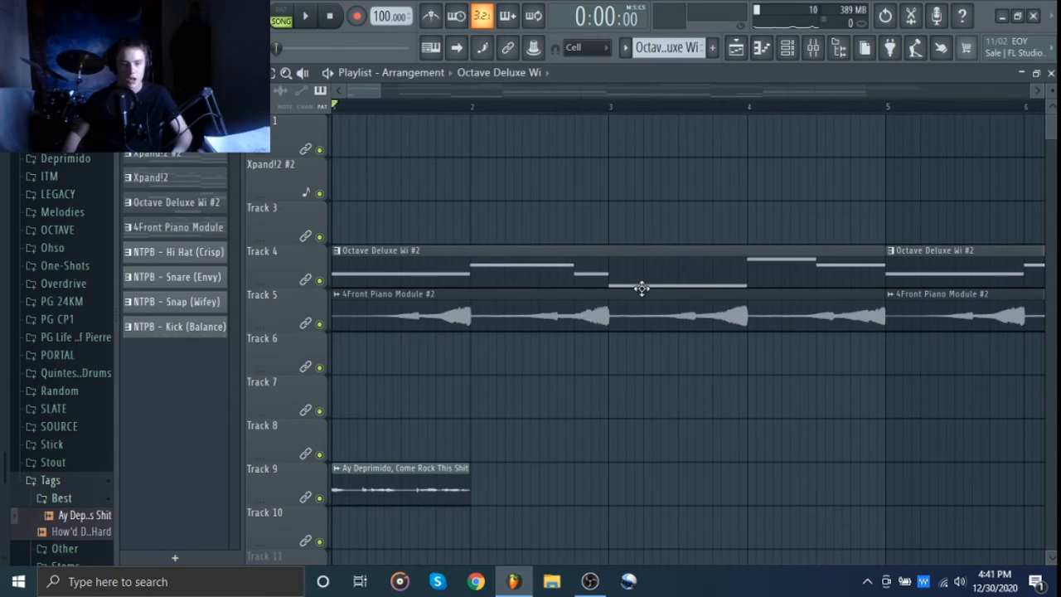
pyautogui.press('space')
pyautogui.scroll(-3, 627, 298)
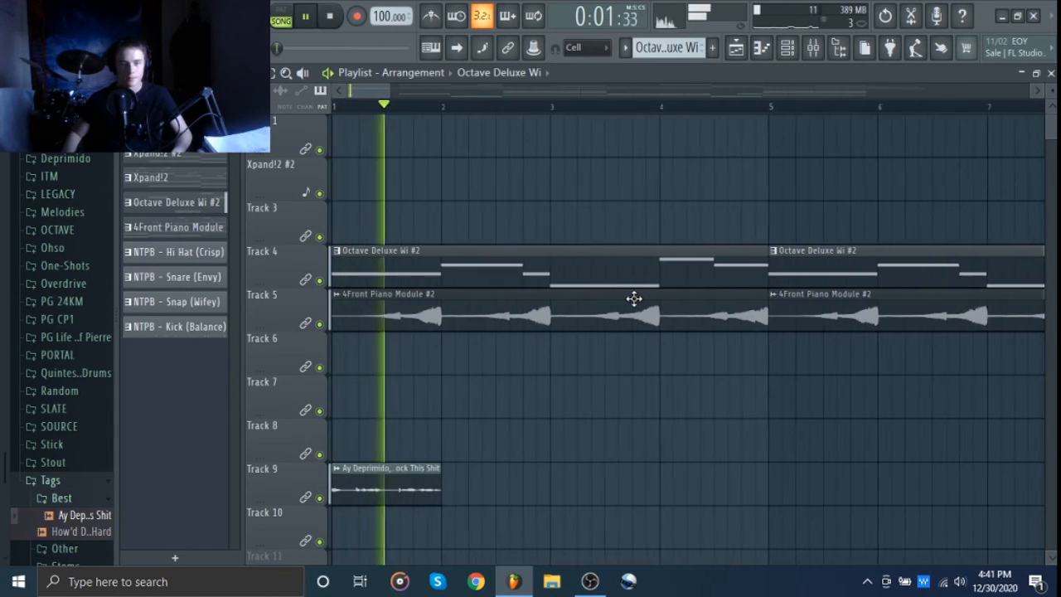
# Stop playback and move the playhead to bar 9, where the second section of the arrangement starts.
pyautogui.scroll(-5, 633, 299)
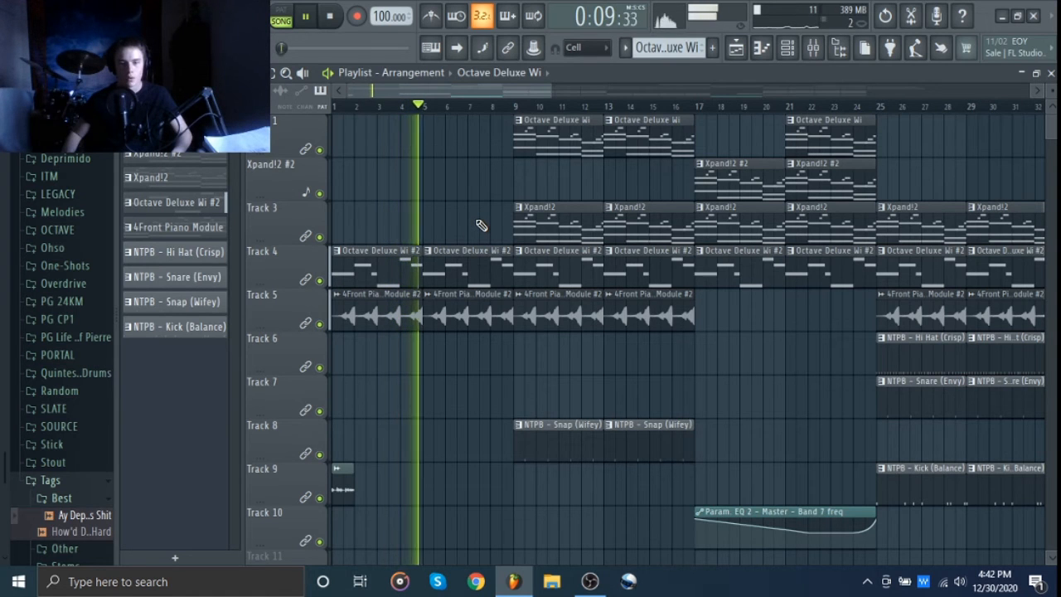
pyautogui.press('space')
pyautogui.scroll(4, 542, 180)
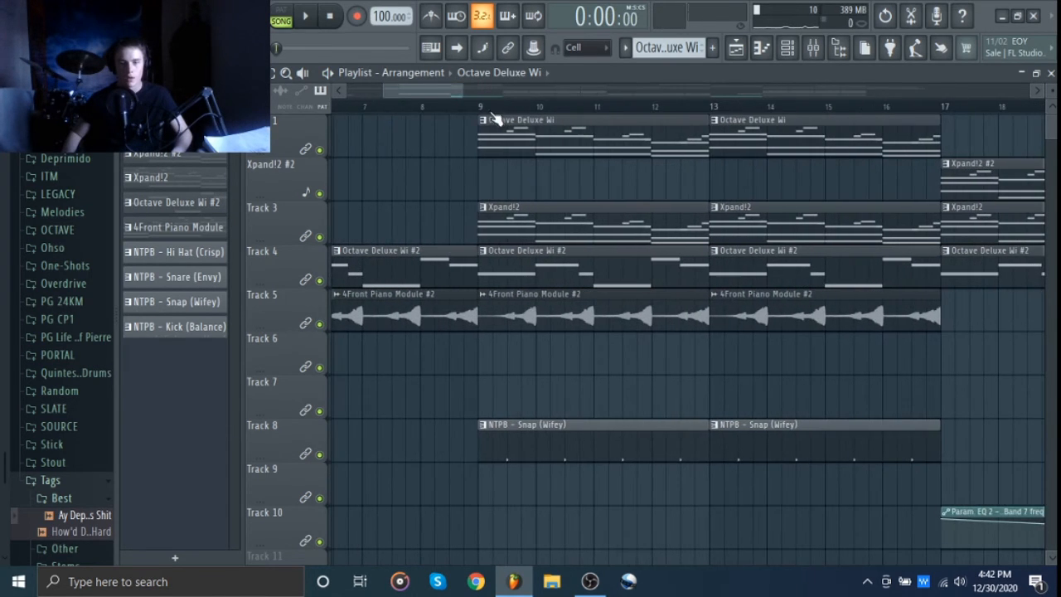
pyautogui.click(479, 108)
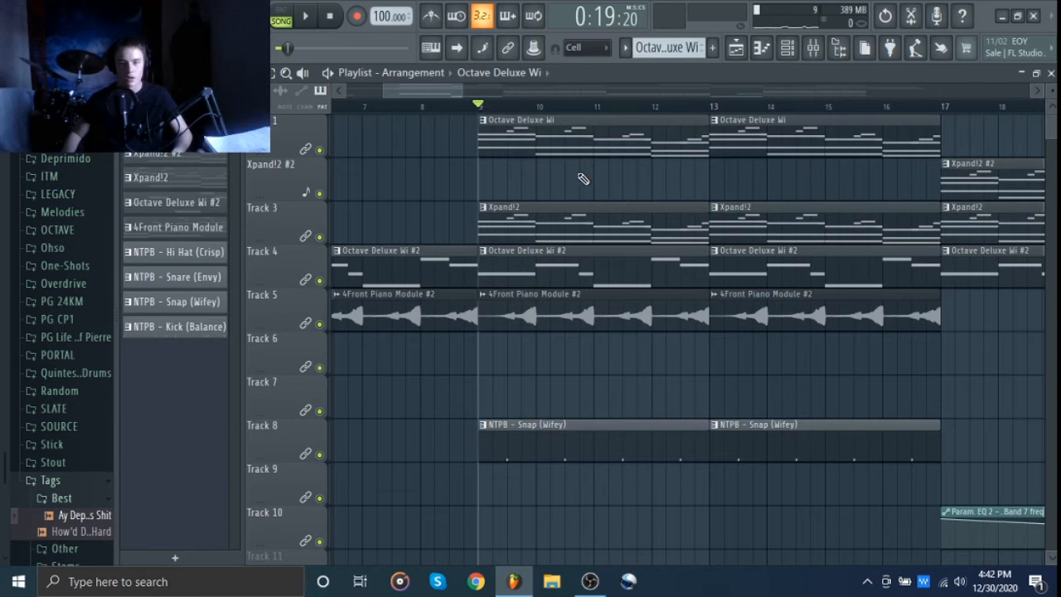
pyautogui.hscroll(2, 539, 207)
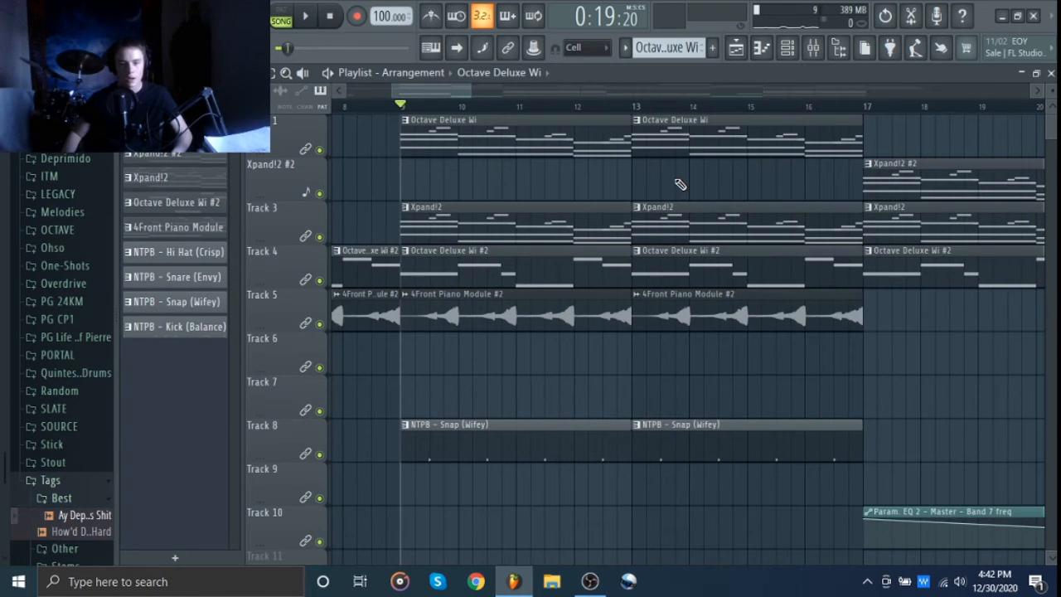
pyautogui.moveTo(676, 184); pyautogui.dragTo(658, 190)
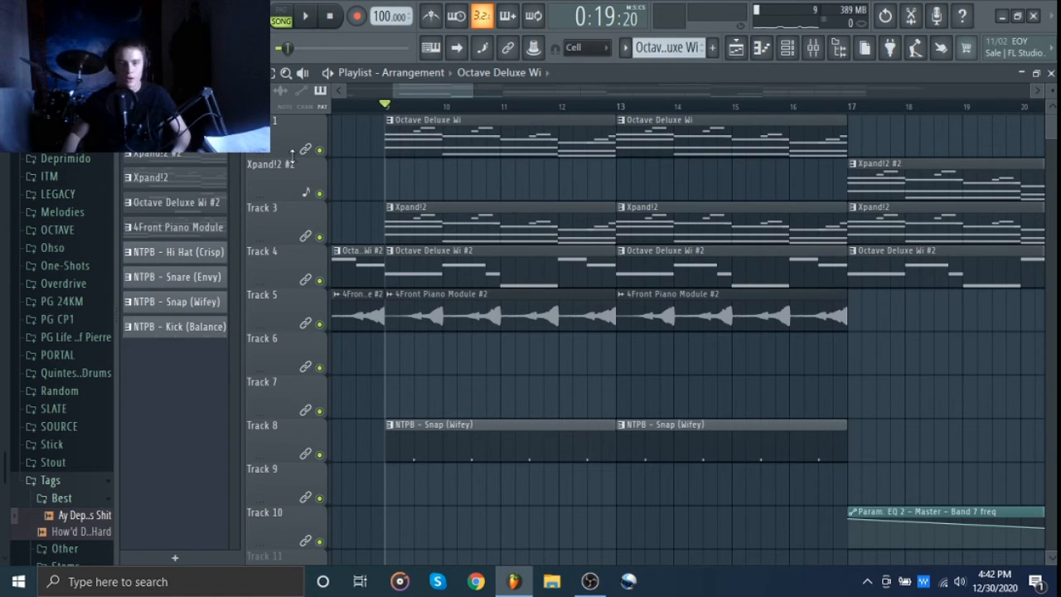
# Solo Track 1 and play its Octave Deluxe Wi pattern briefly from bar 9.
pyautogui.rightClick(323, 151)
pyautogui.press('space')
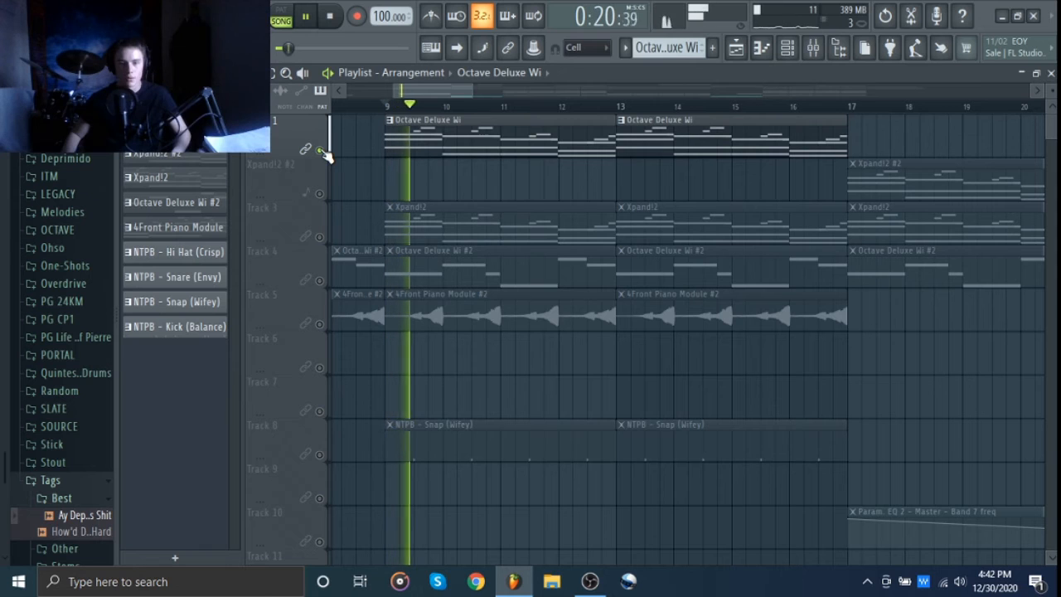
pyautogui.press('space')
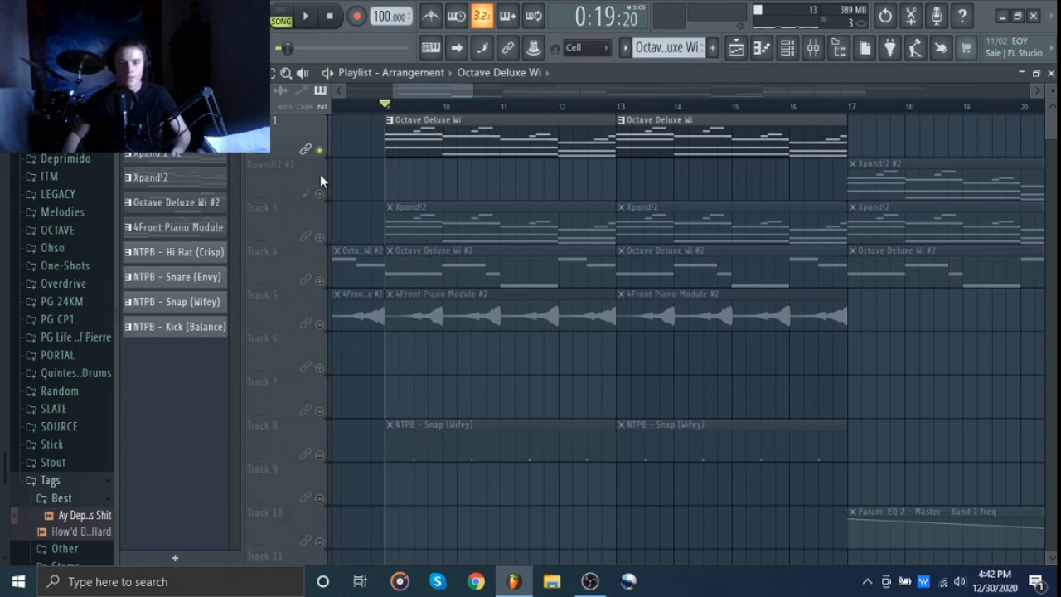
# Solo Track 3, play its Xpand!2 pattern from bar 9, and bring in Track 4 during playback.
pyautogui.rightClick(320, 324)
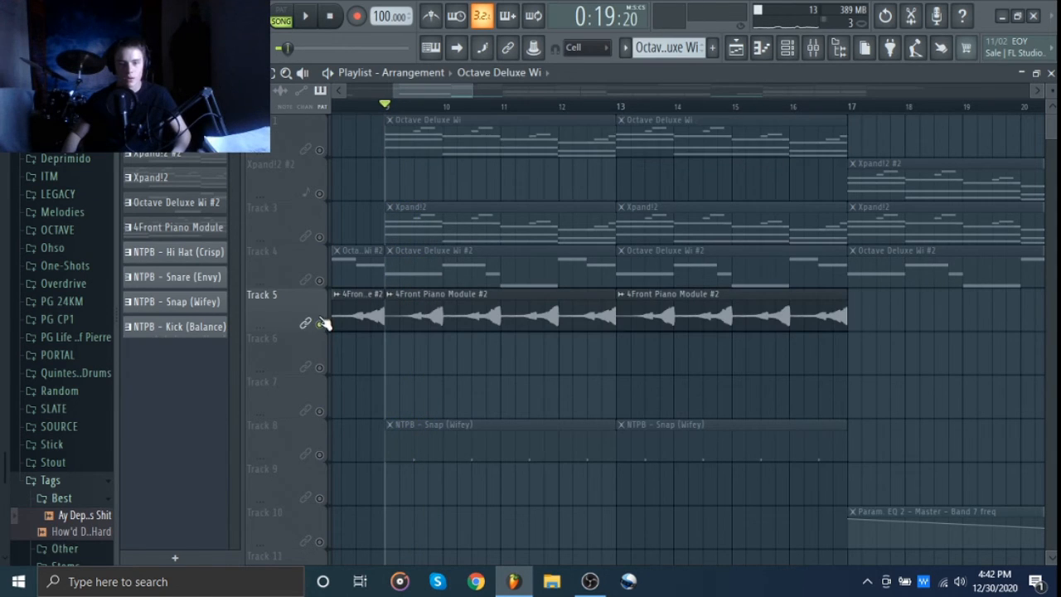
pyautogui.rightClick(314, 236)
pyautogui.press('space')
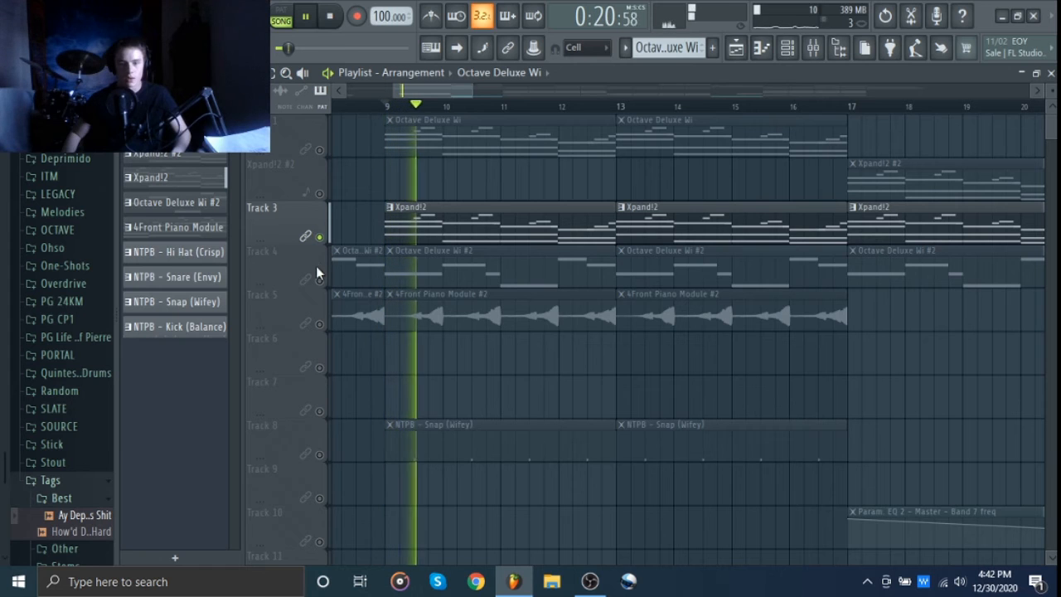
pyautogui.click(319, 279)
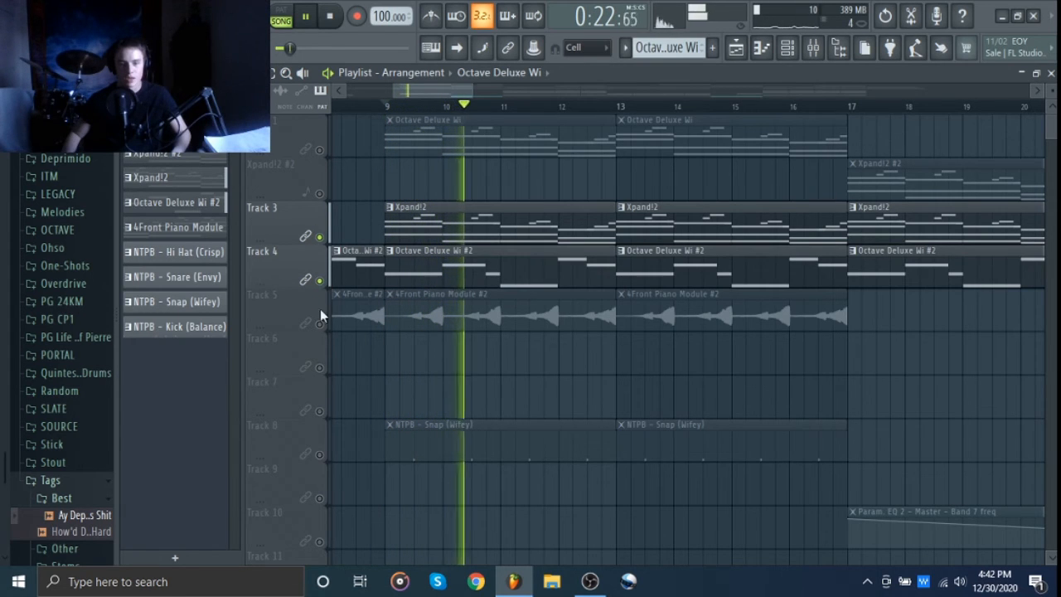
pyautogui.press('space')
# Unmute Tracks 5, 1 and 8 and play the layered section from bar 9.
pyautogui.click(320, 324)
pyautogui.click(319, 150)
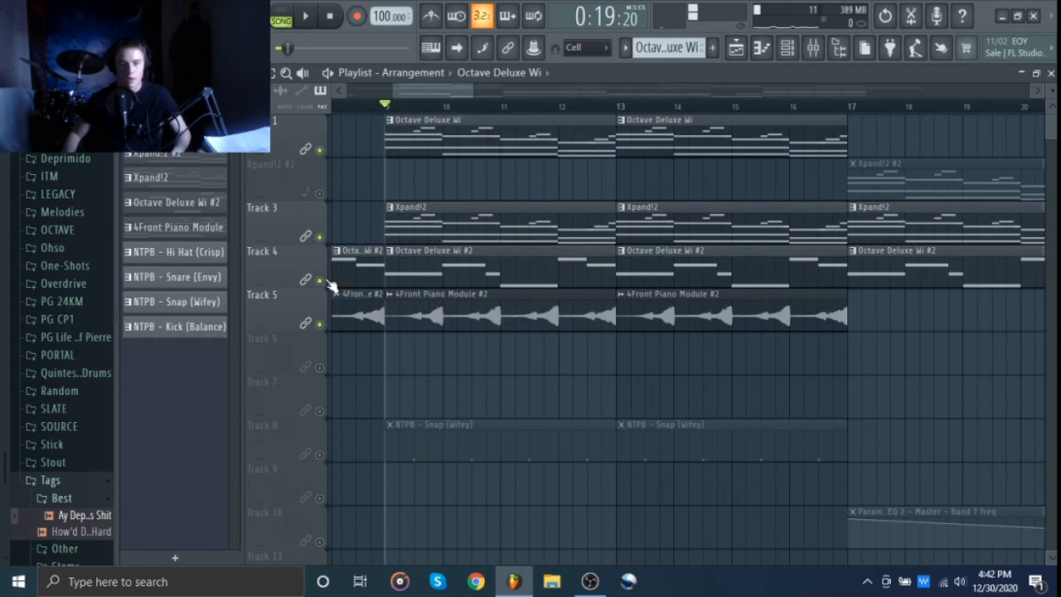
pyautogui.click(319, 455)
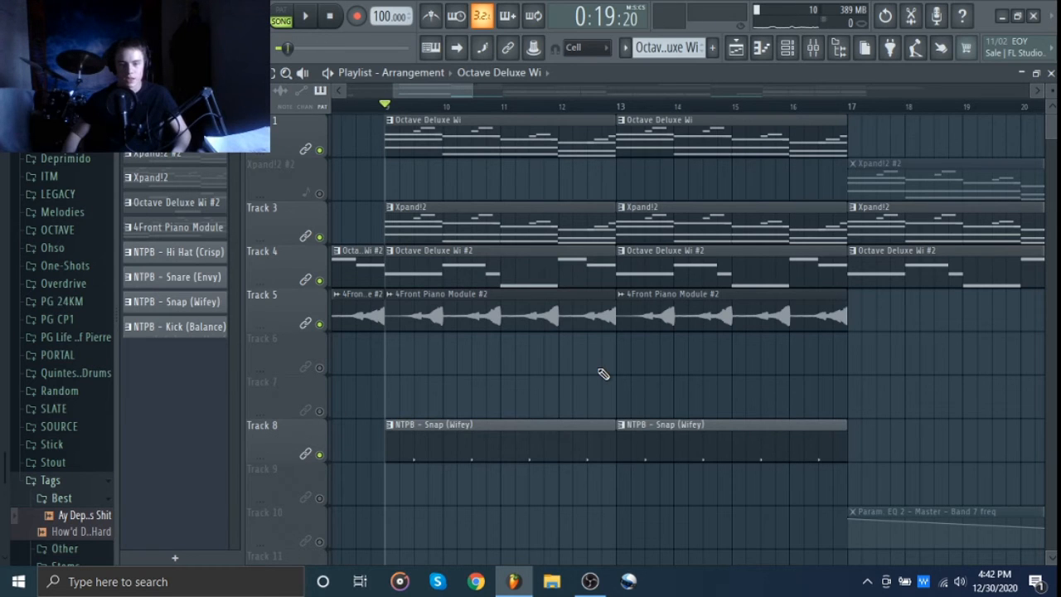
pyautogui.press('space')
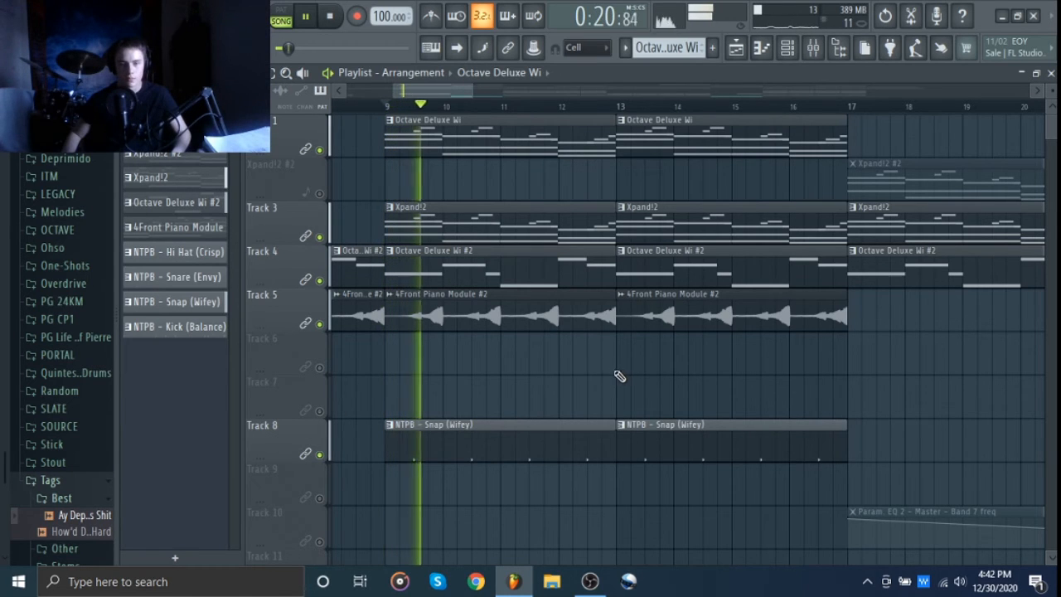
pyautogui.moveTo(608, 377); pyautogui.dragTo(535, 390)
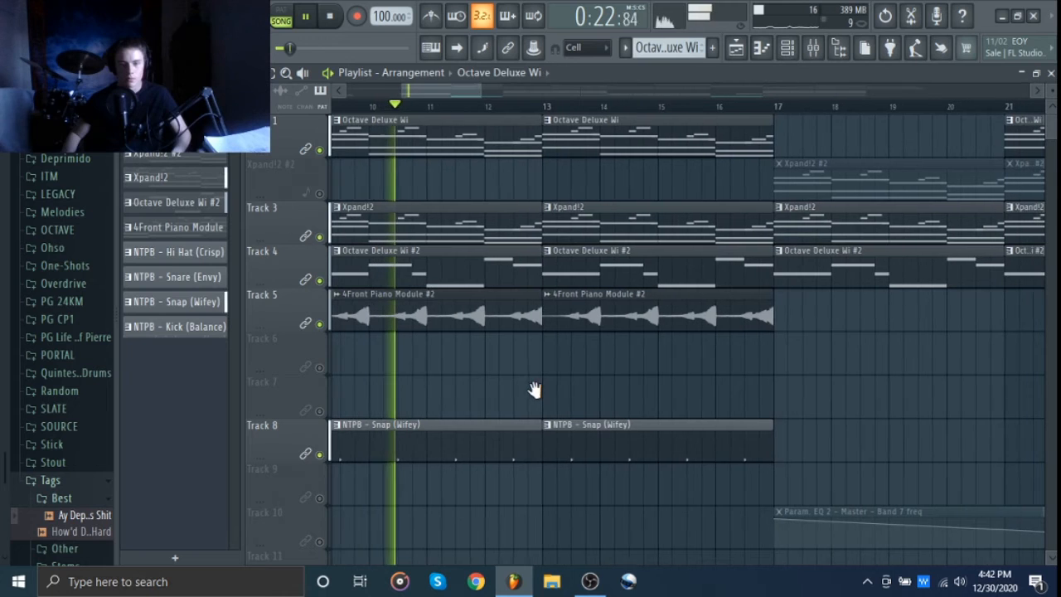
pyautogui.press('space')
# Reactivate all playlist tracks and move the playhead to bar 17, where the filtered section starts.
pyautogui.moveTo(739, 398); pyautogui.dragTo(545, 409)
pyautogui.moveTo(720, 404); pyautogui.dragTo(654, 373)
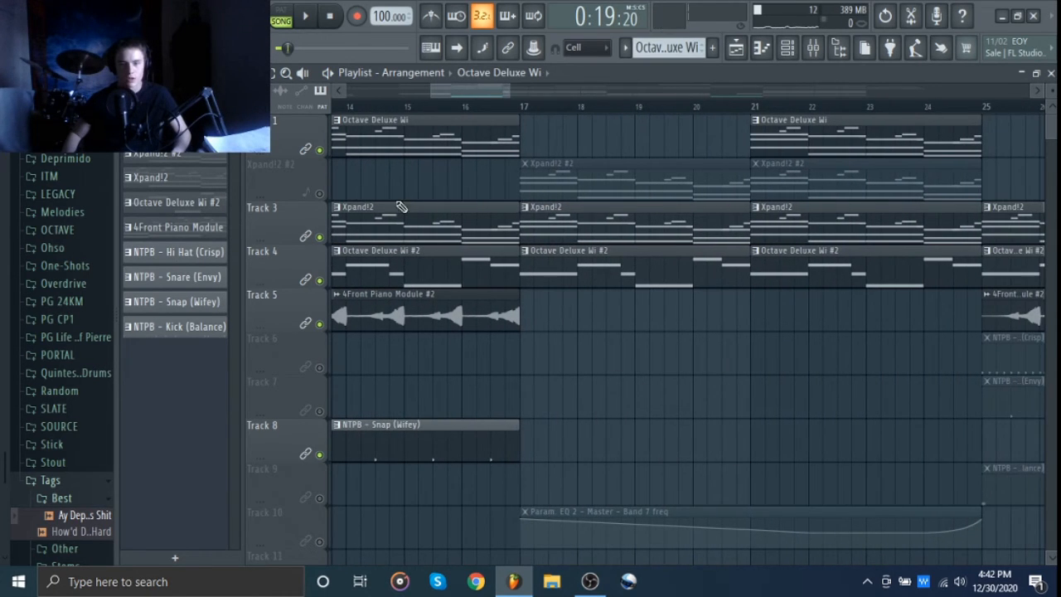
pyautogui.rightClick(321, 150)
pyautogui.rightClick(321, 150)
pyautogui.click(523, 106)
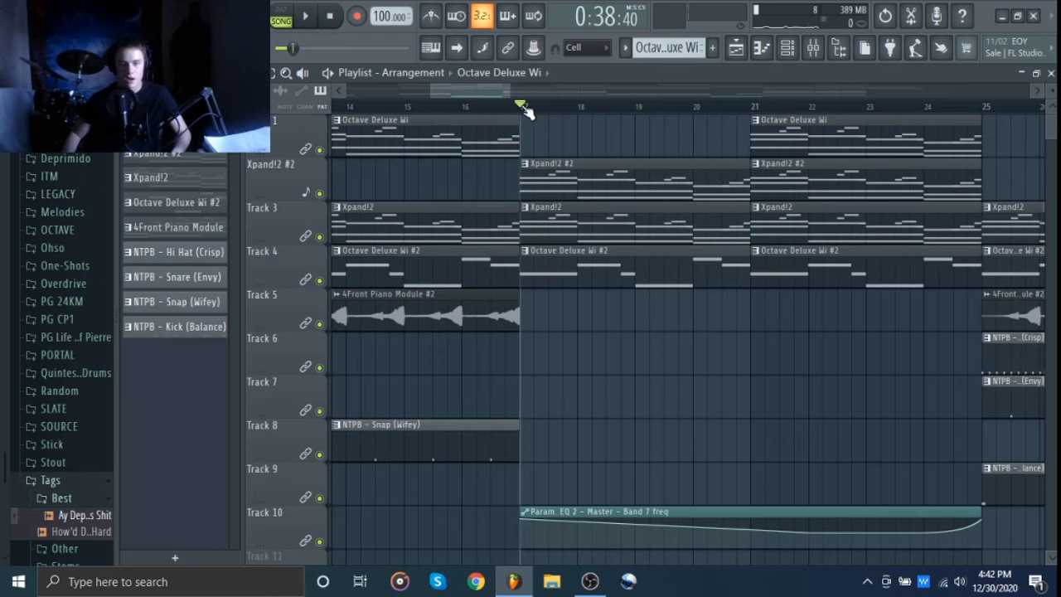
pyautogui.moveTo(607, 140); pyautogui.dragTo(440, 203)
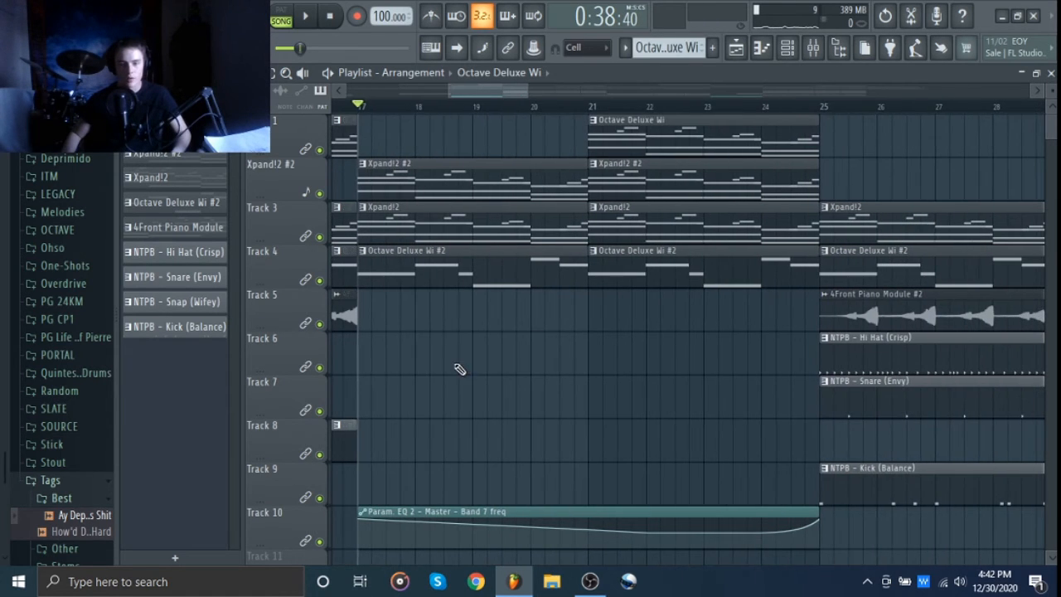
pyautogui.moveTo(461, 370); pyautogui.dragTo(538, 407)
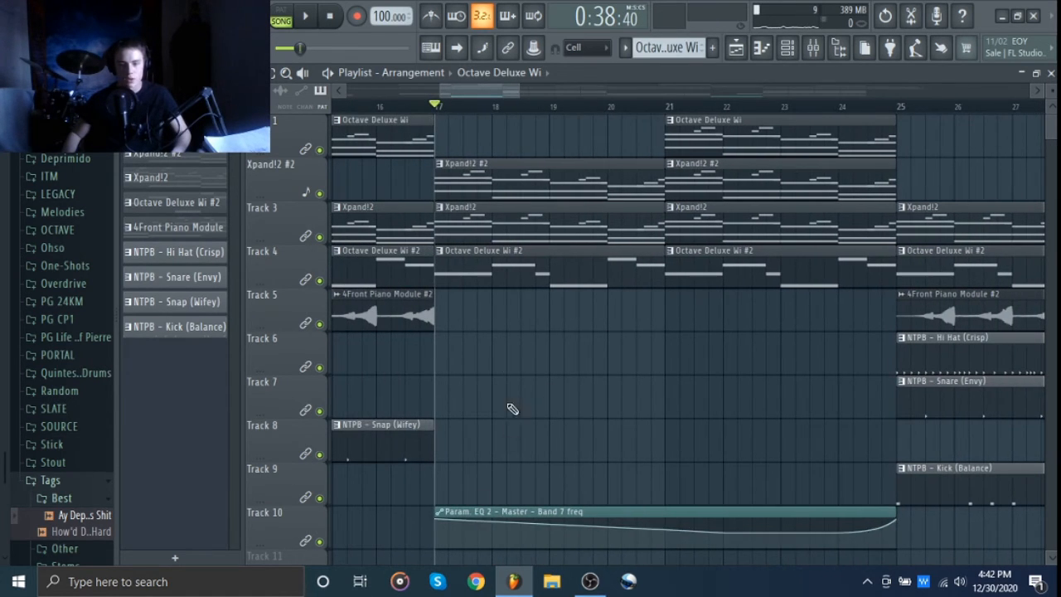
# Solo the Xpand!2 #2 track and play from bar 17, adding Tracks 3 and 4 during playback.
pyautogui.keyDown('ctrl'); pyautogui.click(319, 194); pyautogui.keyUp('ctrl')
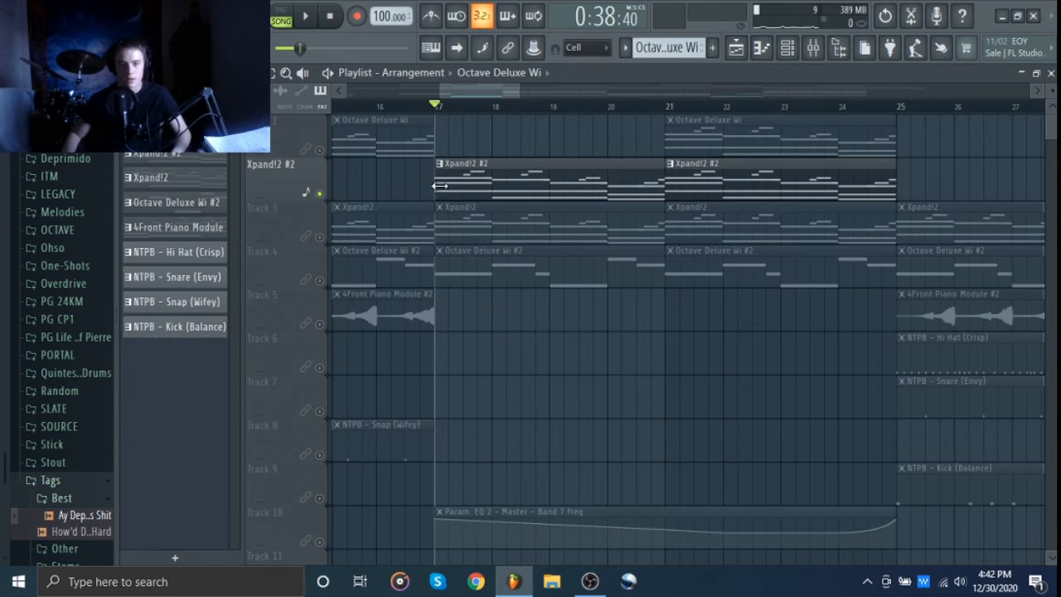
pyautogui.press('space')
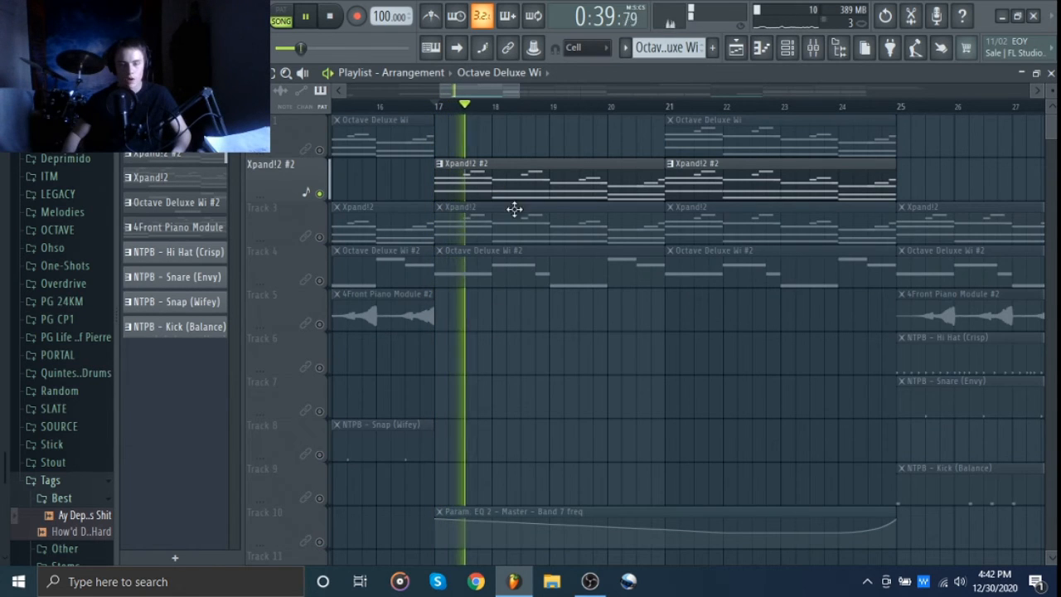
pyautogui.click(319, 237)
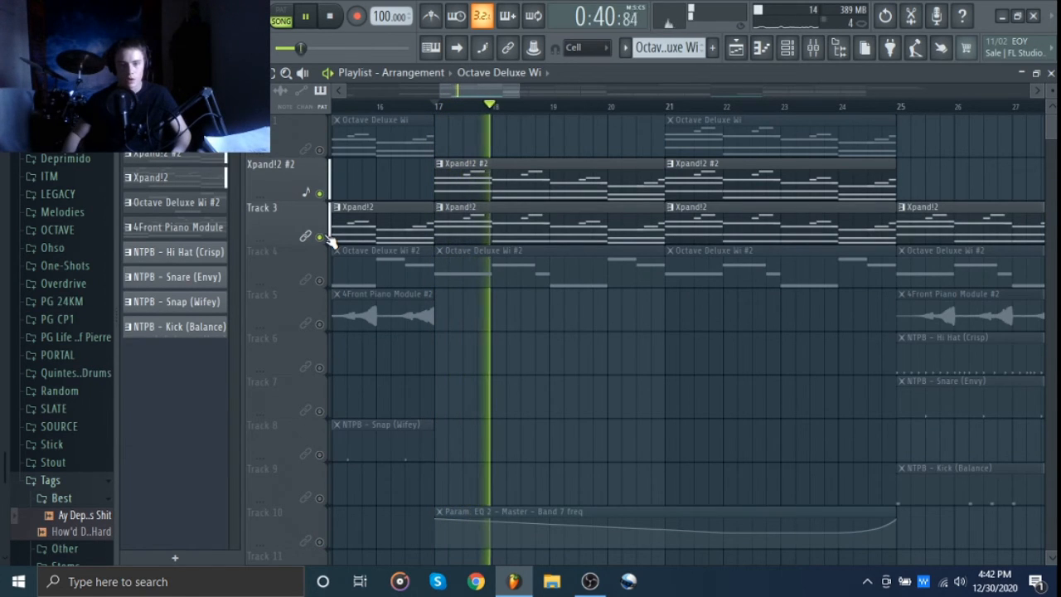
pyautogui.click(320, 280)
pyautogui.press('space')
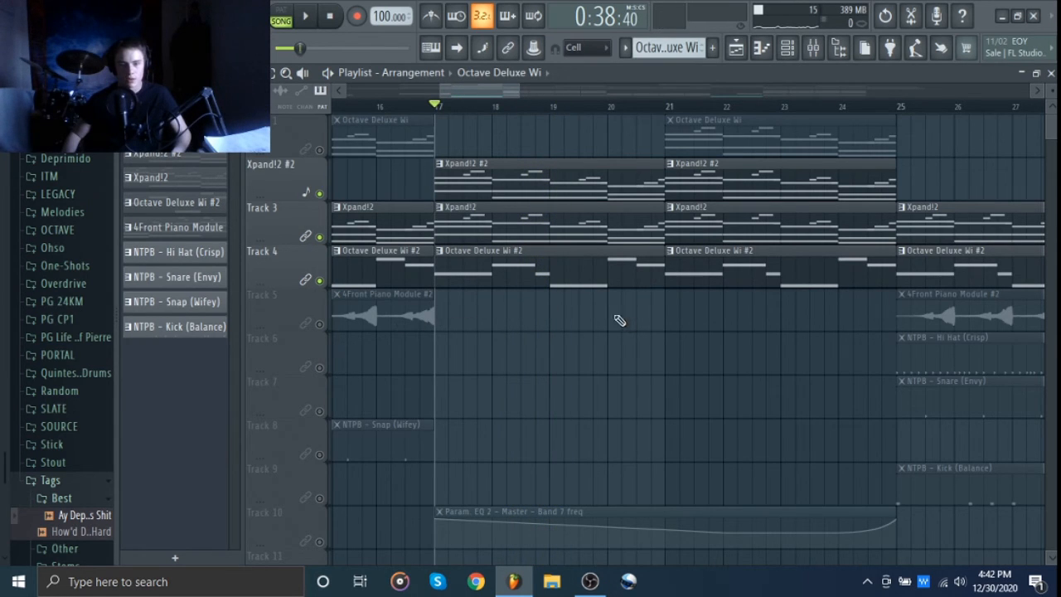
# Unmute Track 1, view the notes of its Octave Deluxe Wi pattern at bar 21, and return to the playlist.
pyautogui.moveTo(613, 330); pyautogui.dragTo(583, 372)
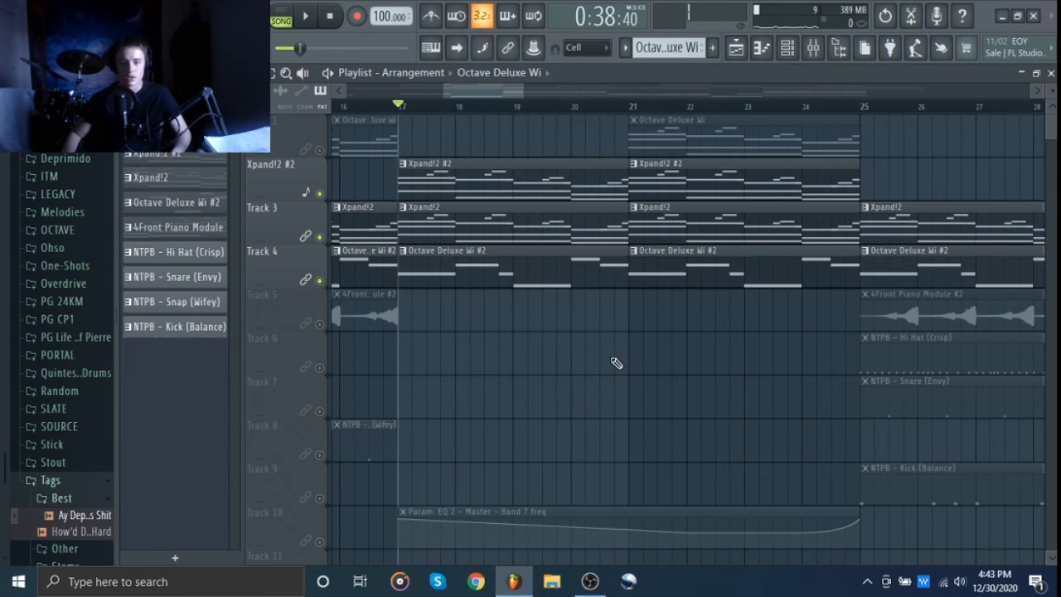
pyautogui.moveTo(748, 374); pyautogui.dragTo(664, 357)
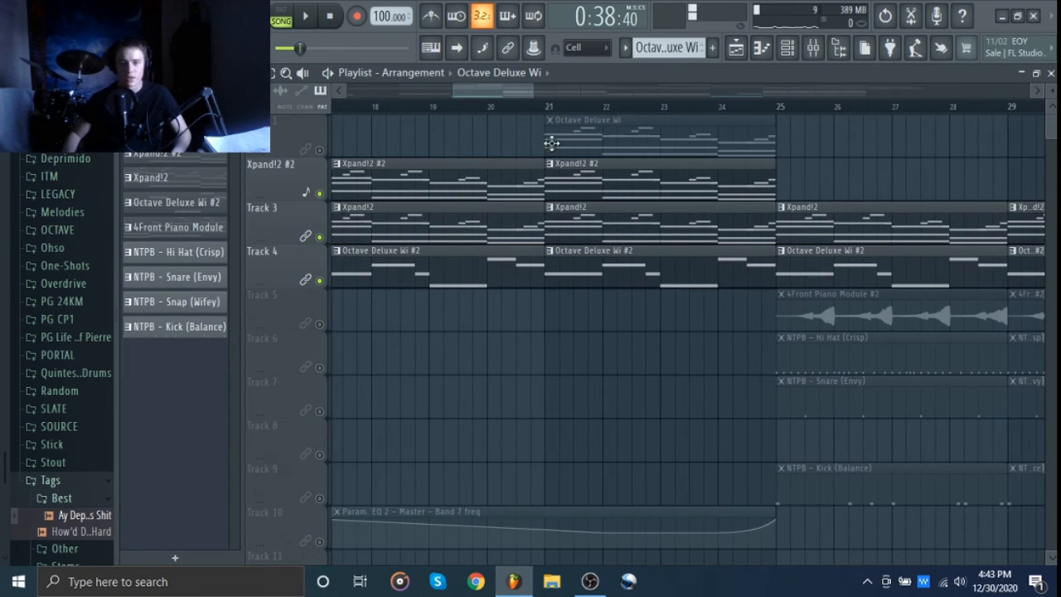
pyautogui.click(320, 150)
pyautogui.doubleClick(566, 130)
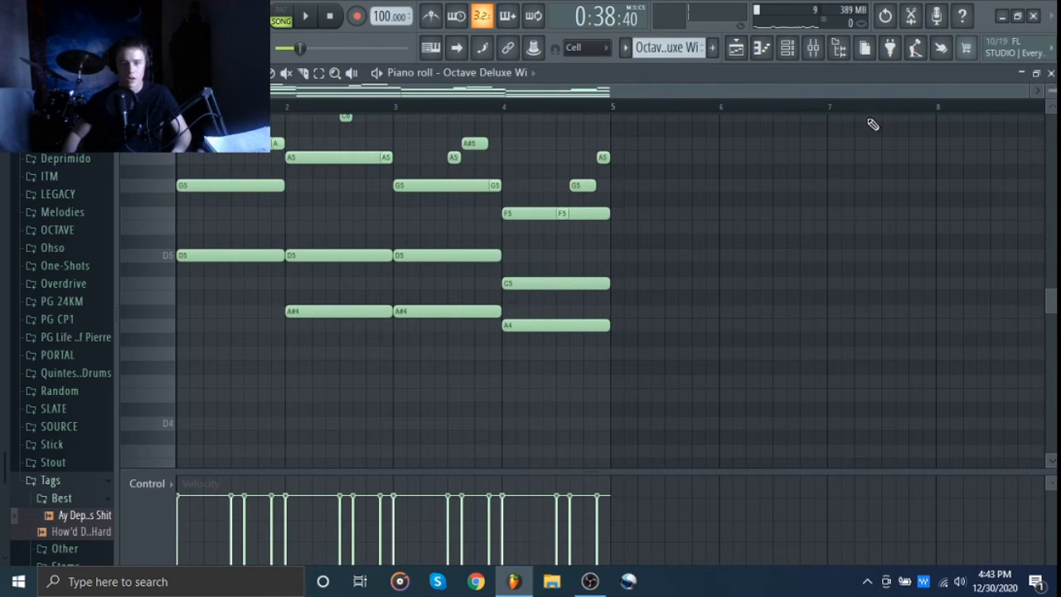
pyautogui.click(1051, 73)
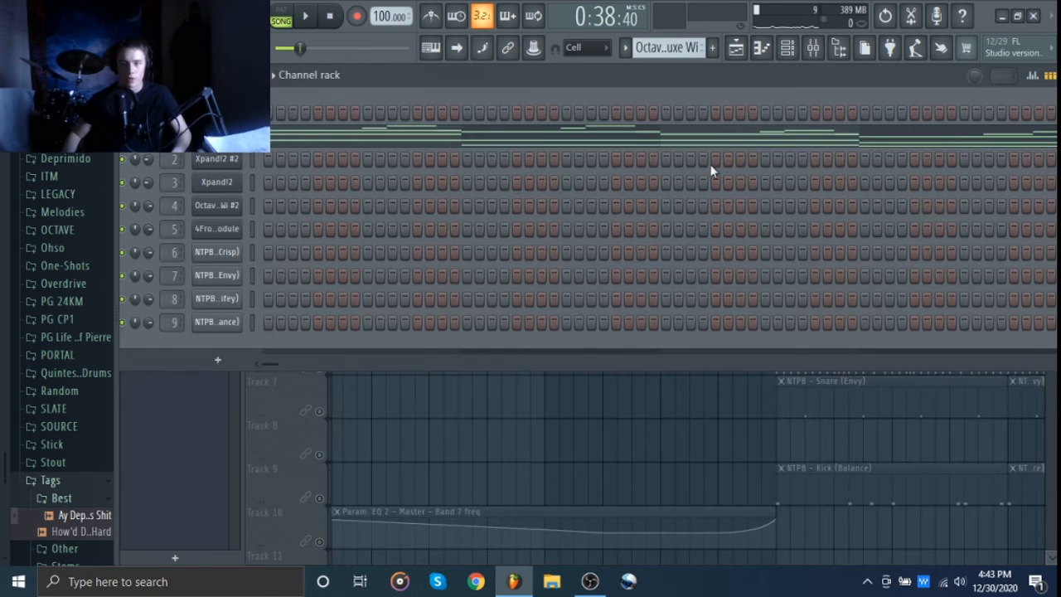
pyautogui.middleClick(570, 487)
# Unmute Track 10 and show the Master Parametric EQ 2 Band 7 frequency automation spanning bars 17 to 25.
pyautogui.moveTo(526, 377)
pyautogui.mouseDown()
pyautogui.moveTo(672, 400)
pyautogui.moveTo(699, 431)
pyautogui.moveTo(622, 467)
pyautogui.mouseUp()
pyautogui.click(319, 541)
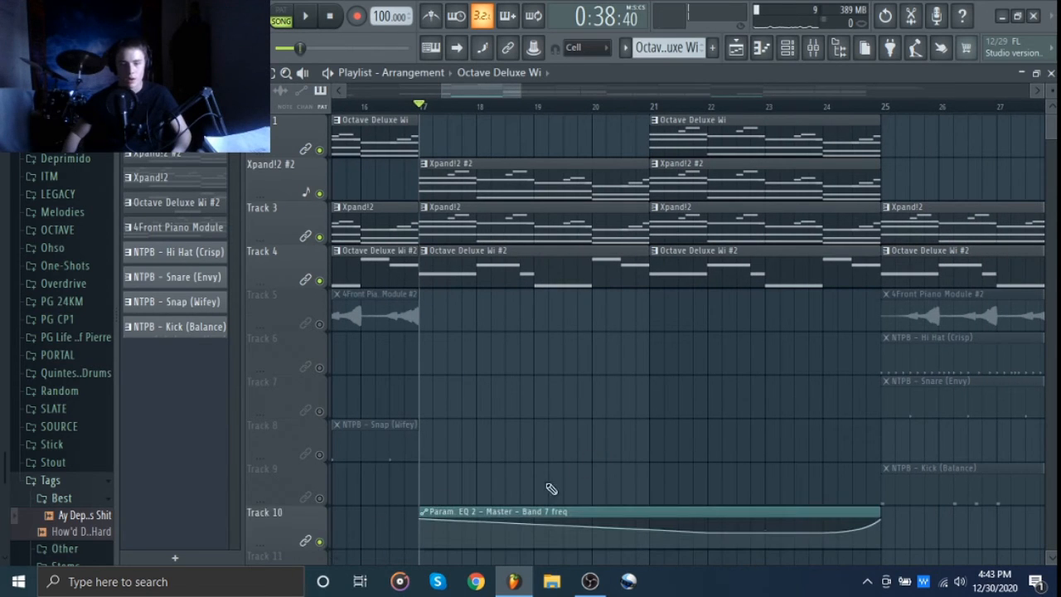
pyautogui.moveTo(572, 529)
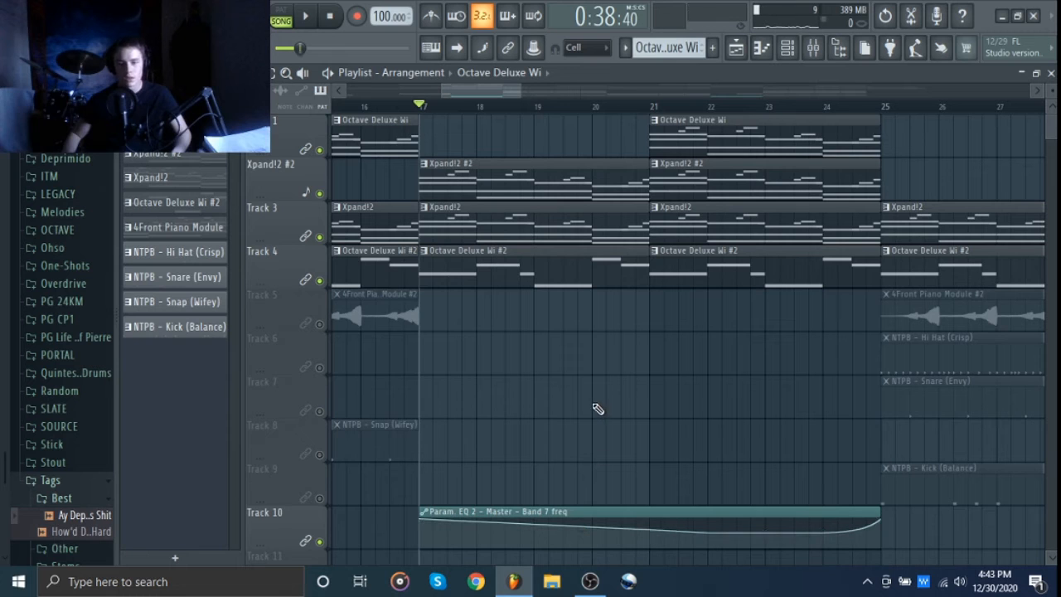
pyautogui.moveTo(591, 409); pyautogui.dragTo(569, 414)
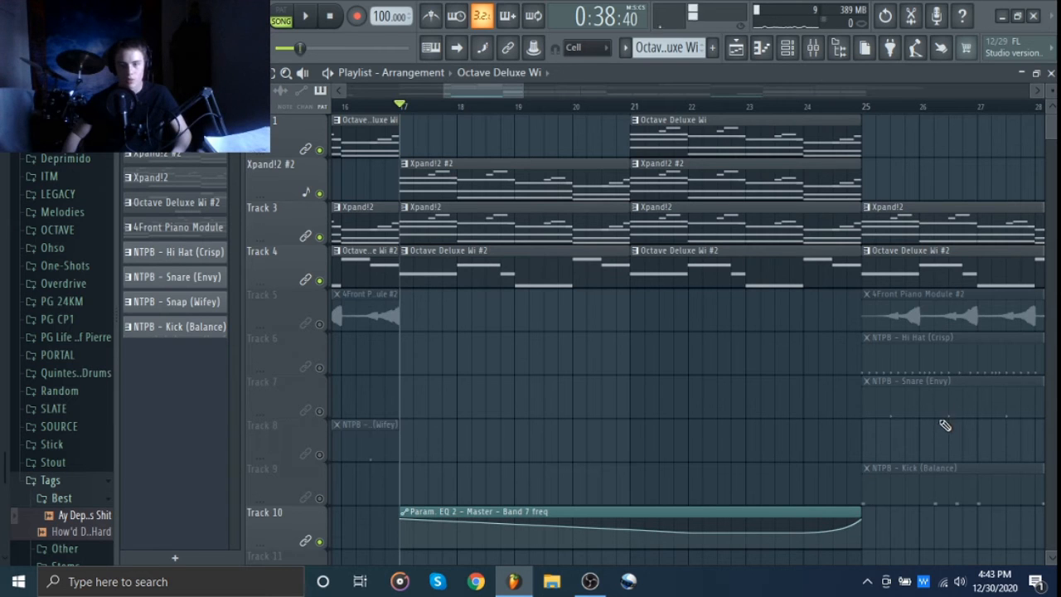
pyautogui.hscroll(2, 1015, 247)
pyautogui.moveTo(567, 429); pyautogui.dragTo(769, 482)
# Reactivate all tracks and play from bar 17 into the section at bar 25, with playlist auto-scrolling enabled.
pyautogui.rightClick(320, 150)
pyautogui.rightClick(320, 150)
pyautogui.press('space')
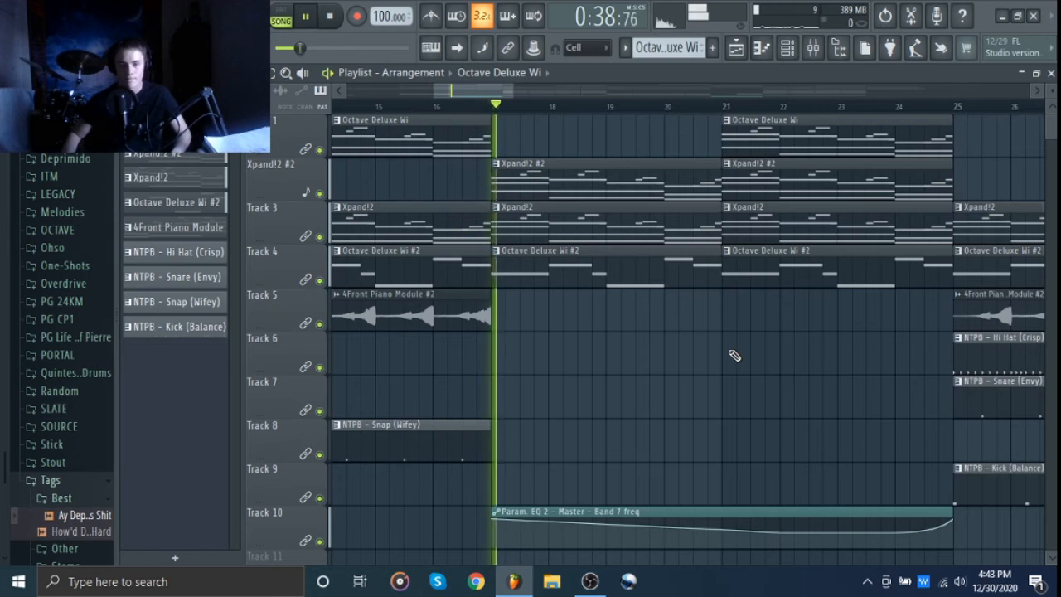
pyautogui.moveTo(735, 356); pyautogui.dragTo(672, 388)
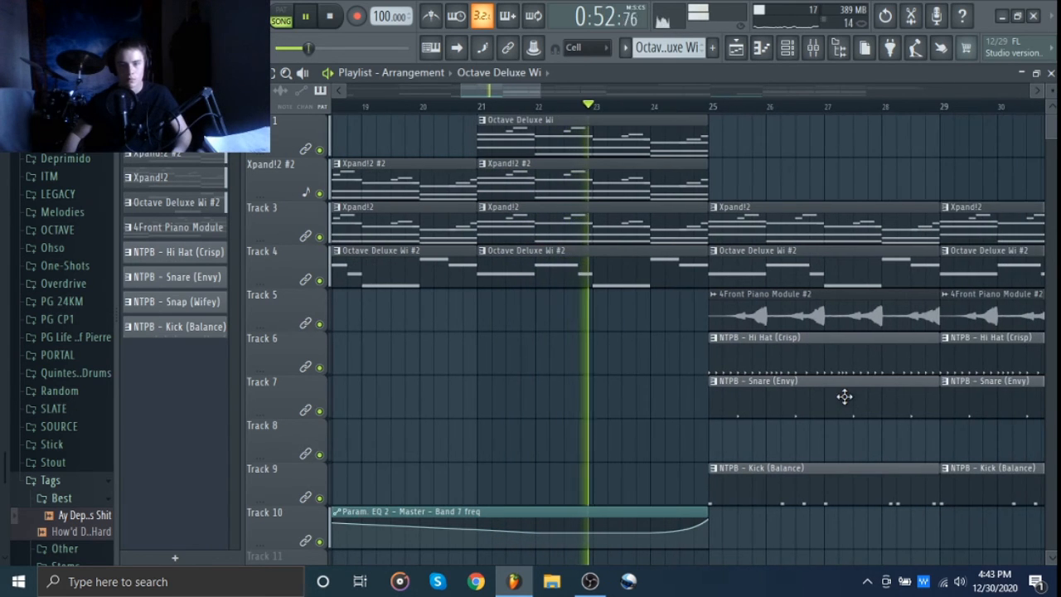
pyautogui.click(456, 48)
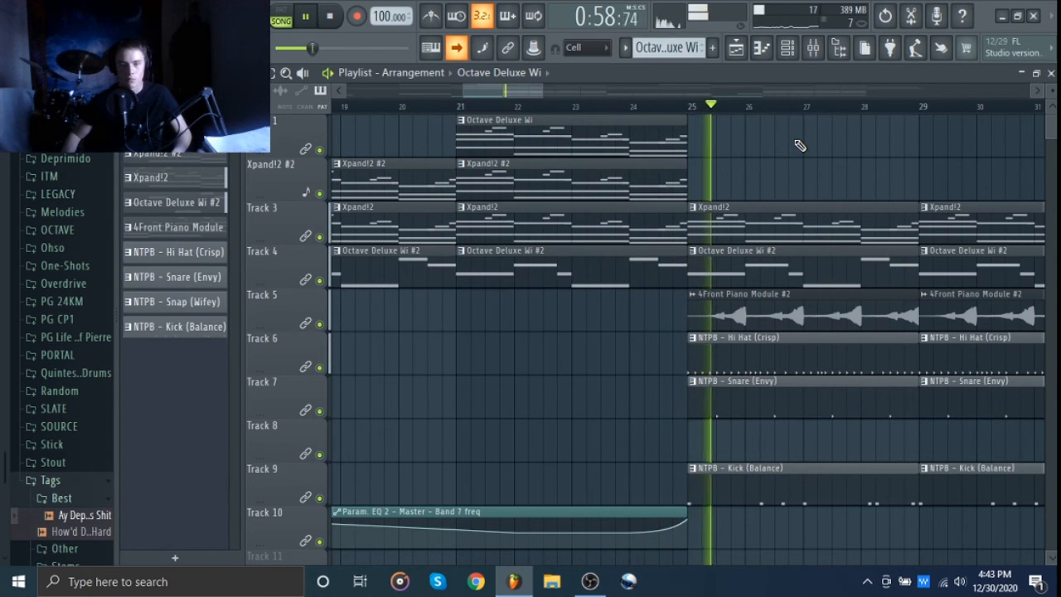
pyautogui.press('space')
# Move the playhead to bar 25, where the hi-hat, snare and kick patterns come in.
pyautogui.hscroll(3, 429, 254)
pyautogui.hscroll(3, 514, 241)
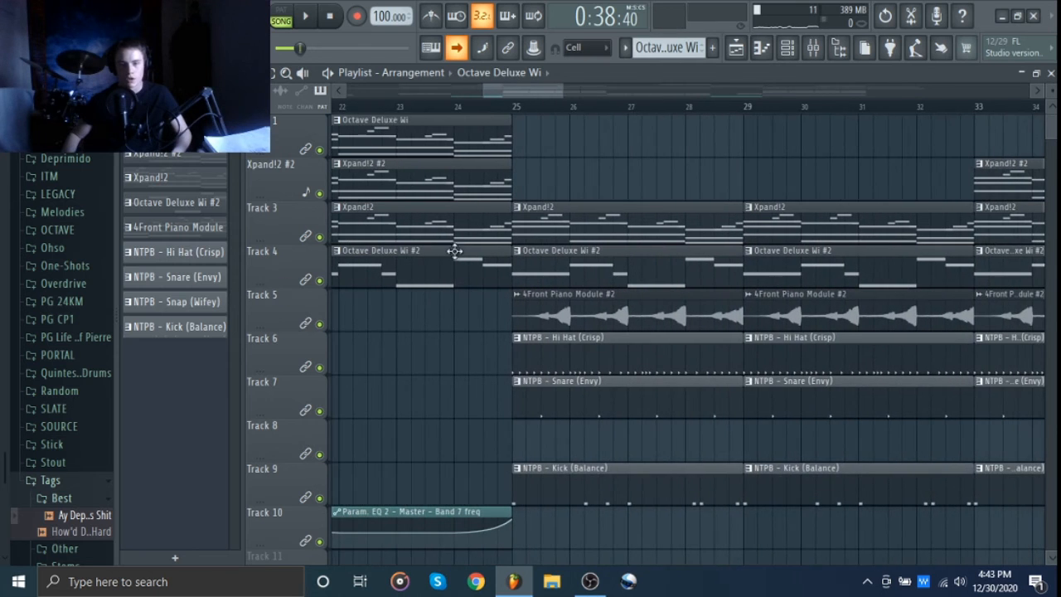
pyautogui.hscroll(3, 580, 207)
pyautogui.click(481, 107)
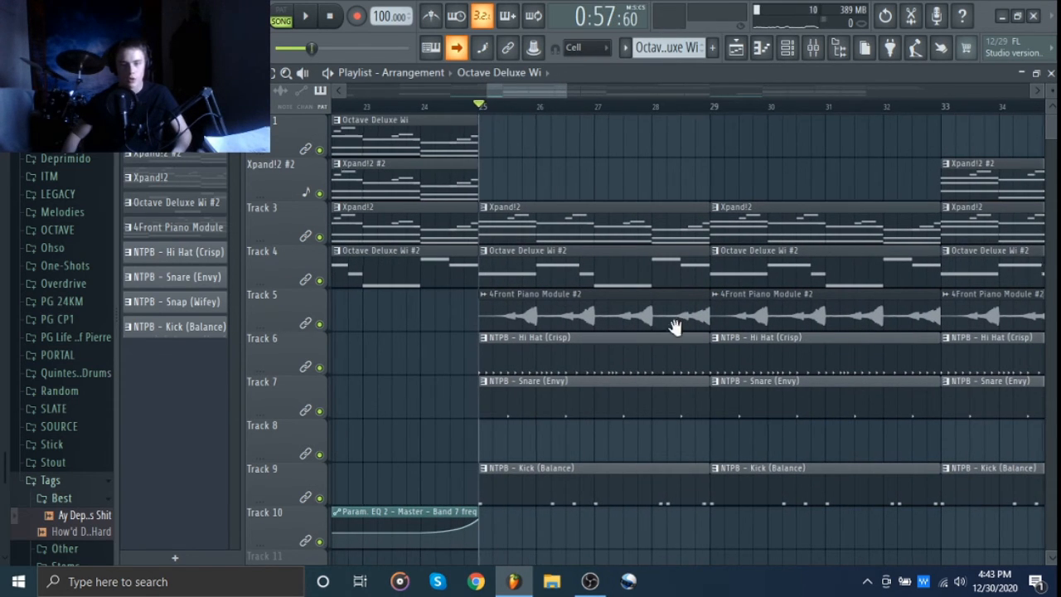
pyautogui.hscroll(1, 668, 330)
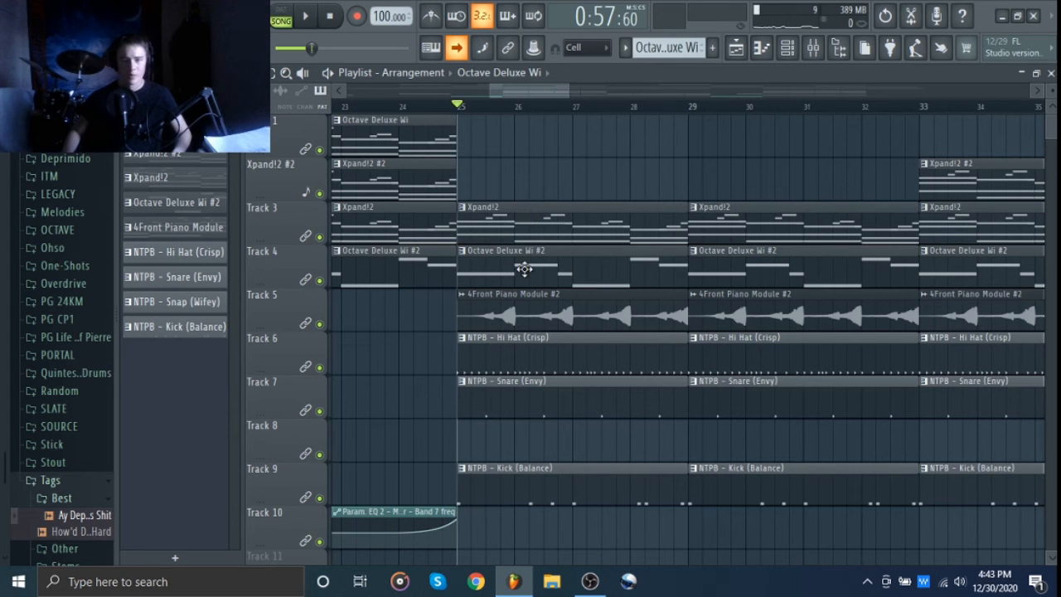
# Play the section starting at bar 25 with the hi-hat, snare and kick patterns, and stop playback.
pyautogui.press('space')
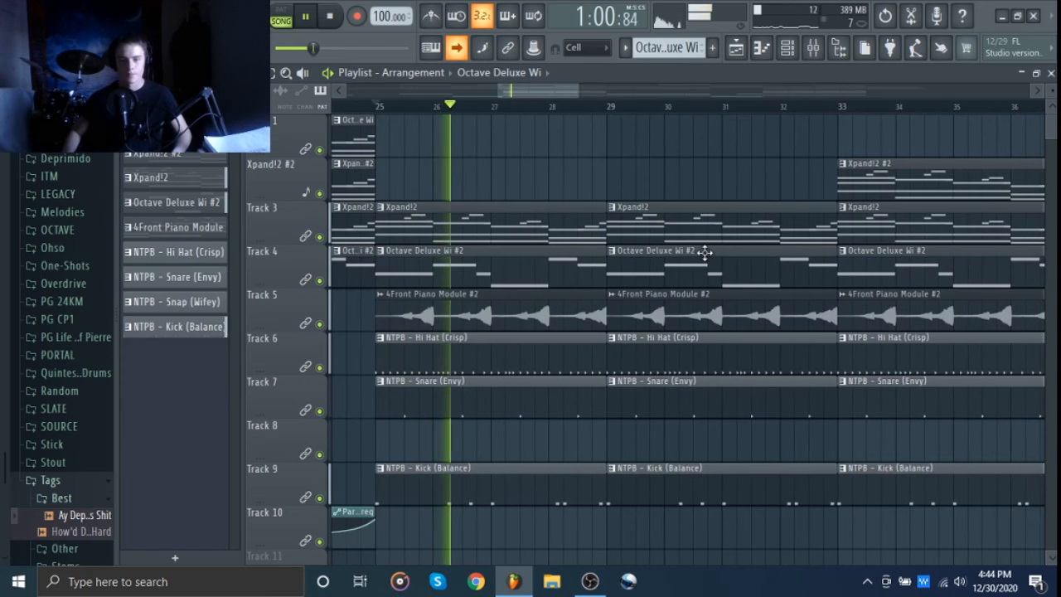
pyautogui.press('space')
pyautogui.moveTo(792, 269); pyautogui.dragTo(408, 403)
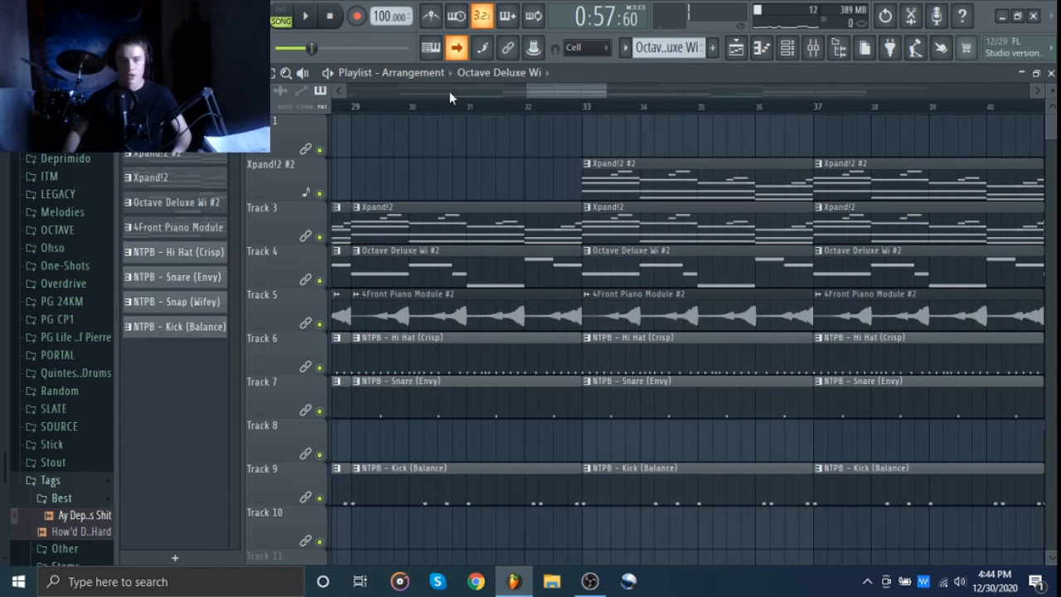
pyautogui.moveTo(699, 213); pyautogui.dragTo(569, 268)
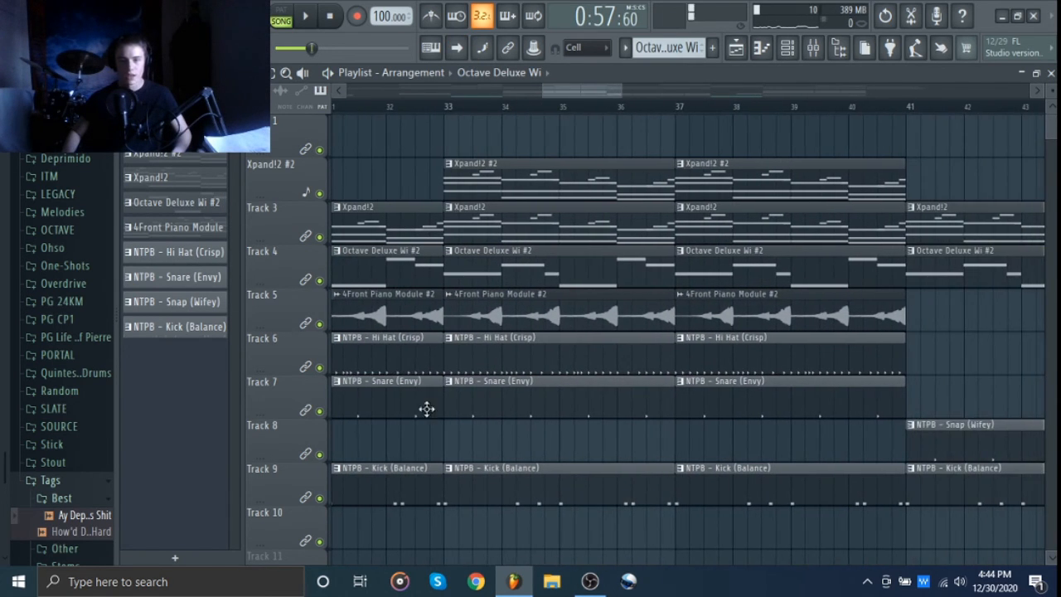
# Select all clips spanning bars 33 to 41, from the Xpand!2 #2 track through Track 9, and clear the selection.
pyautogui.moveTo(554, 189); pyautogui.dragTo(811, 497)
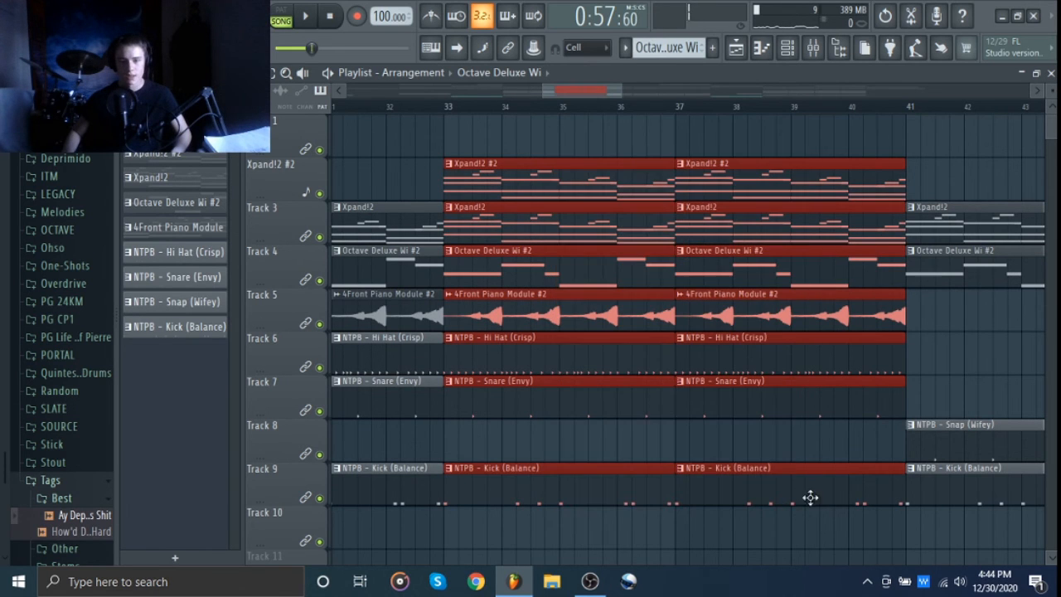
pyautogui.click(695, 452)
pyautogui.moveTo(415, 189); pyautogui.dragTo(448, 270)
# Move the playhead to bar 49, where the Octave Deluxe Wi pattern returns on Track 1.
pyautogui.rightClick(909, 164)
pyautogui.scroll(-2, 690, 273)
pyautogui.moveTo(713, 318); pyautogui.dragTo(679, 336)
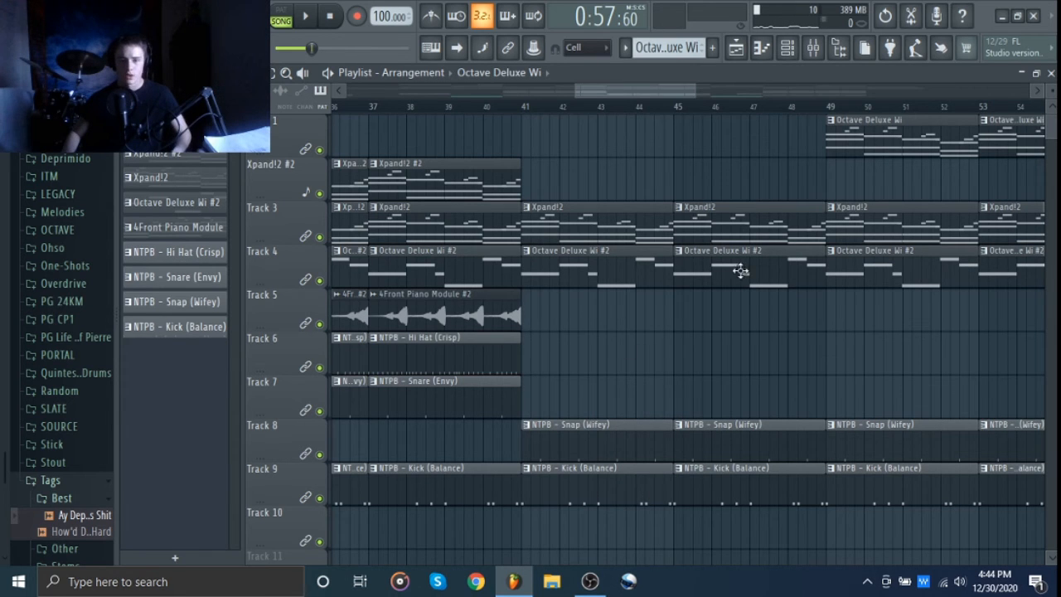
pyautogui.moveTo(757, 227); pyautogui.dragTo(515, 297)
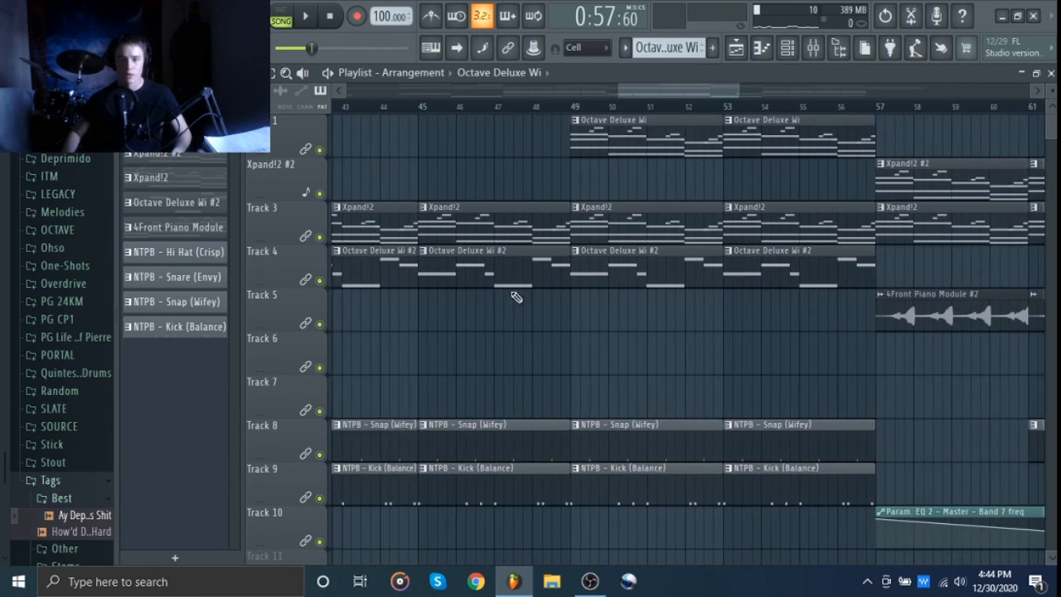
pyautogui.click(571, 107)
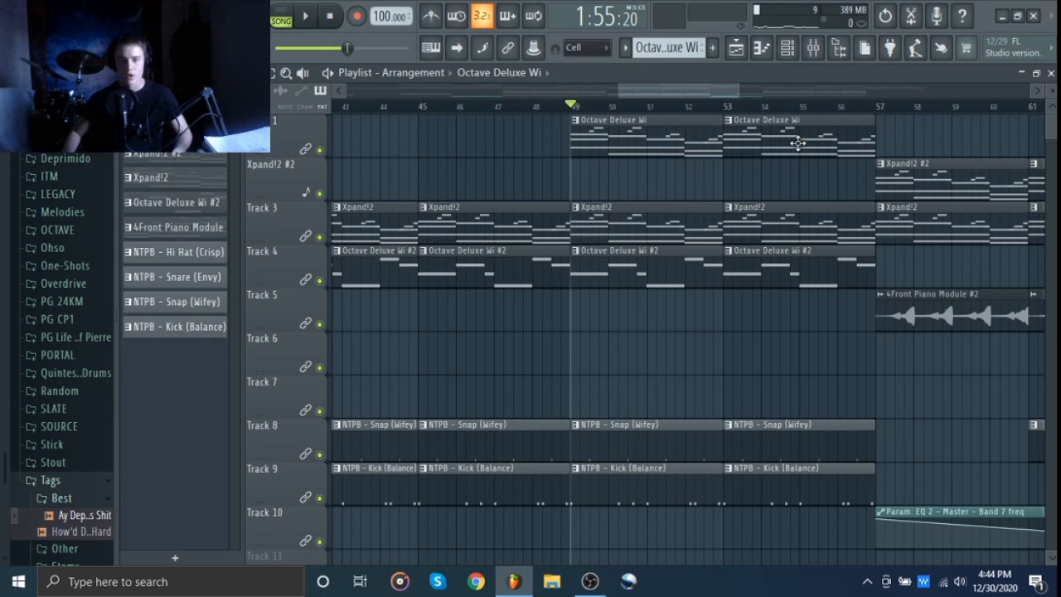
# Play from bar 57 through the section with the Band 7 frequency automation into bar 65, and stop.
pyautogui.hscroll(5, 765, 146)
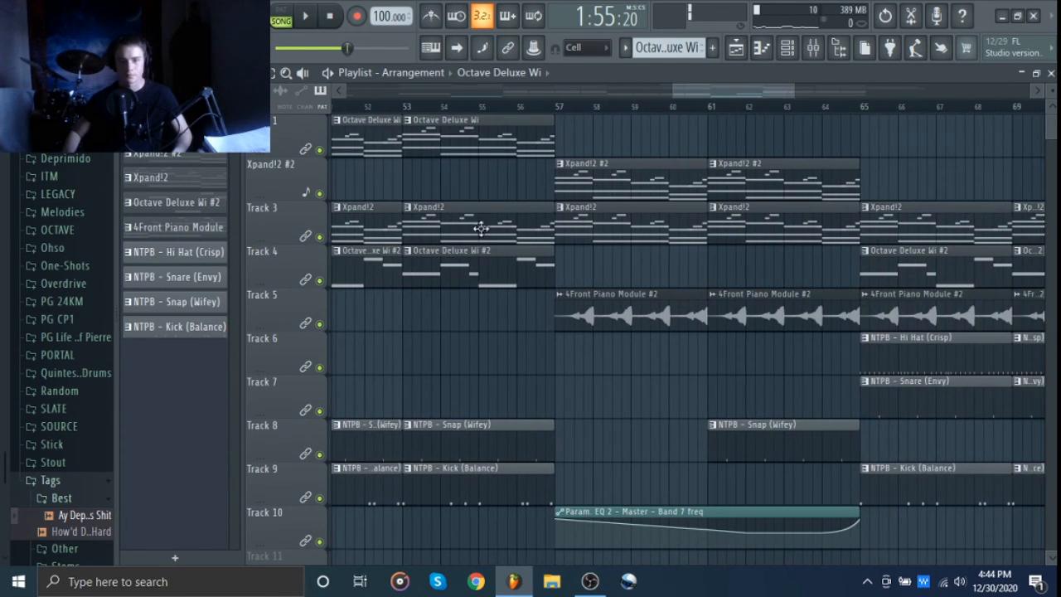
pyautogui.click(556, 109)
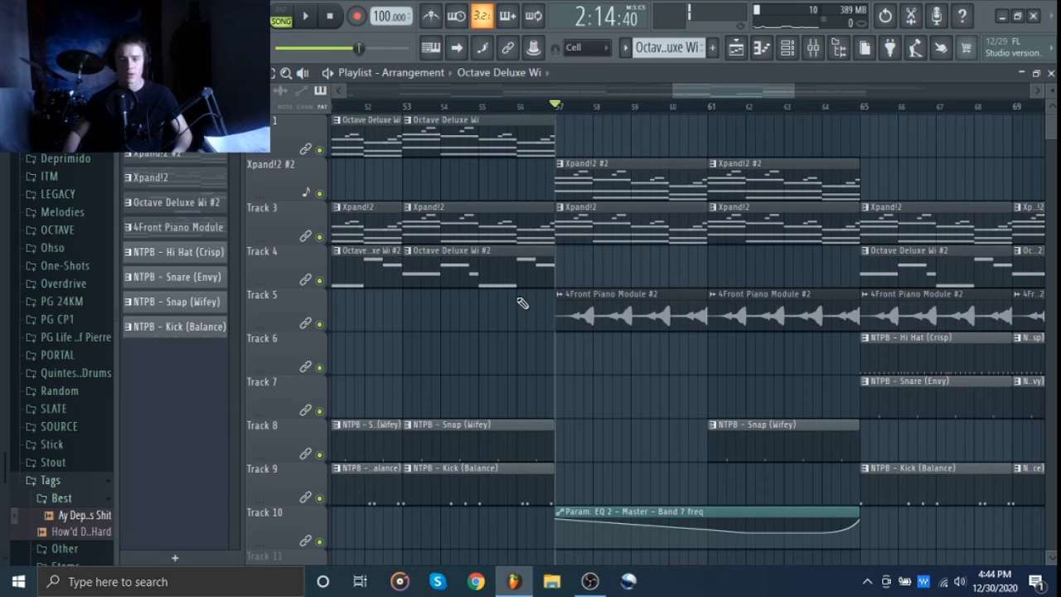
pyautogui.press('space')
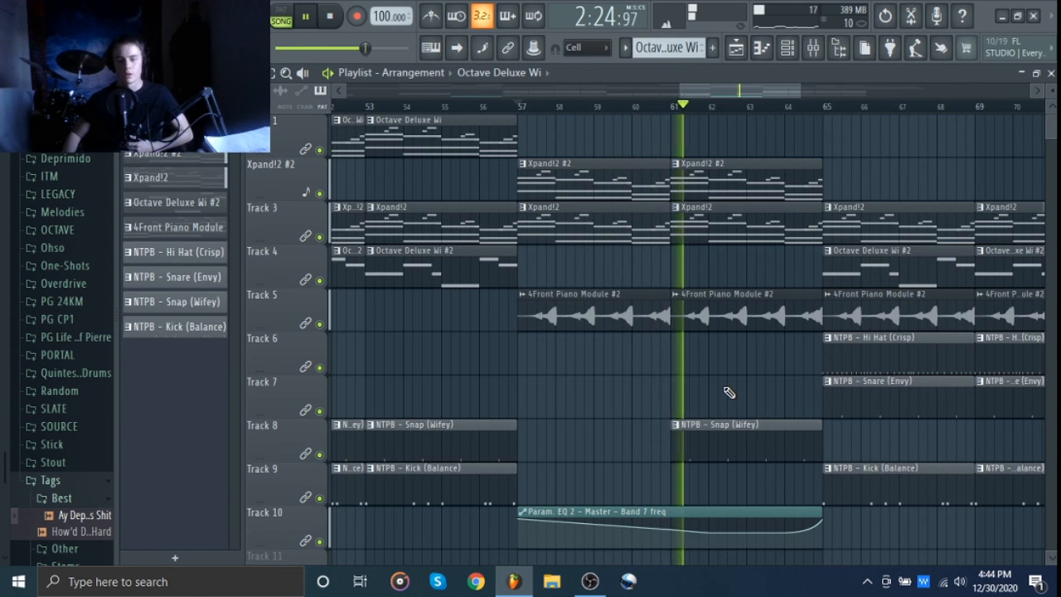
pyautogui.moveTo(729, 392); pyautogui.dragTo(569, 457)
pyautogui.moveTo(805, 308); pyautogui.dragTo(700, 379)
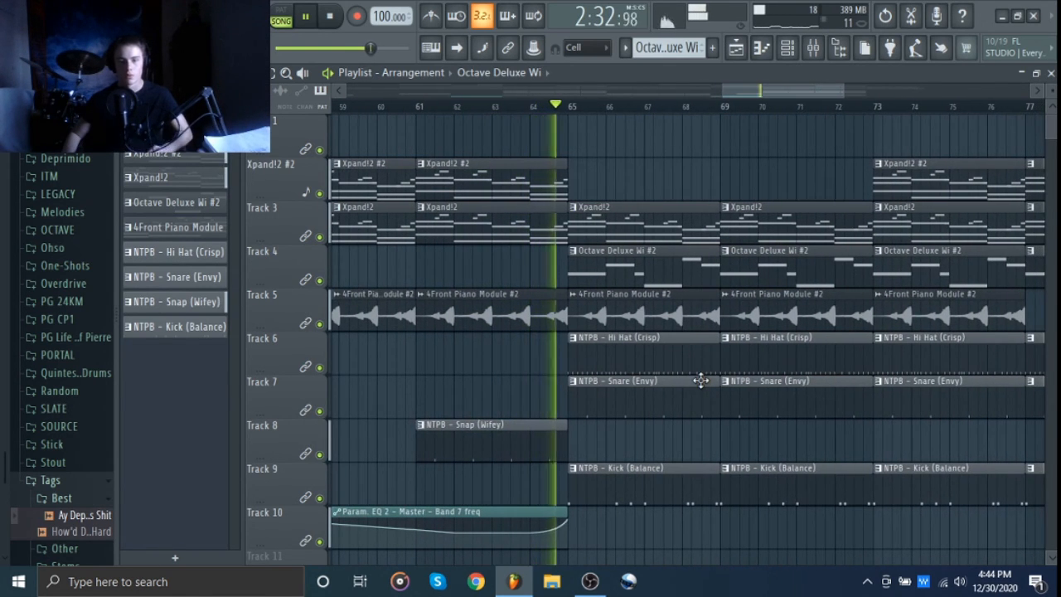
pyautogui.press('space')
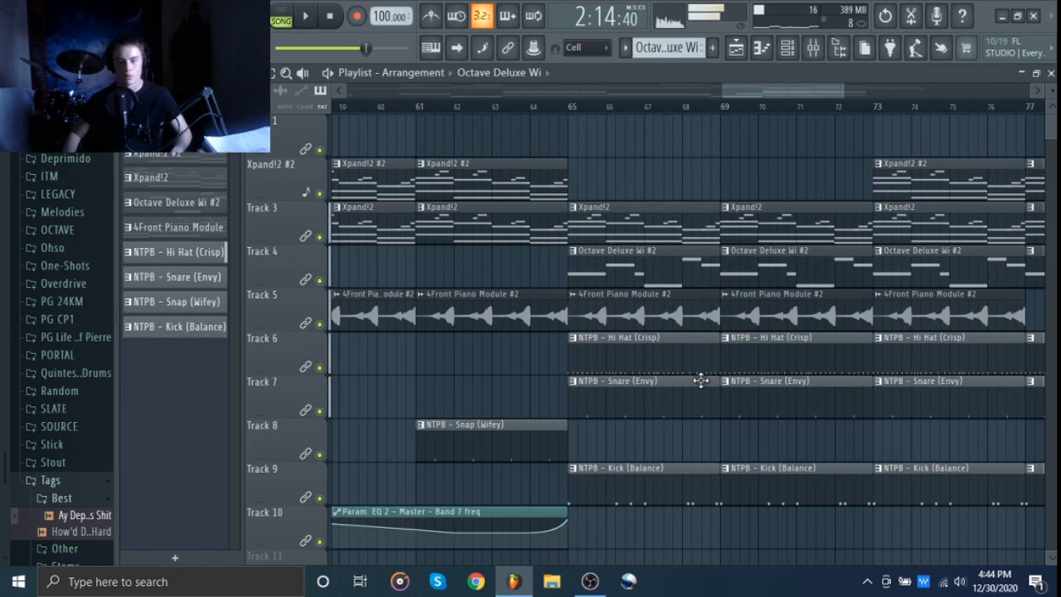
# Review the arrangement's second half and briefly play the outro from bar 81.
pyautogui.keyDown('ctrl'); pyautogui.scroll(-4, 701, 380); pyautogui.keyUp('ctrl')
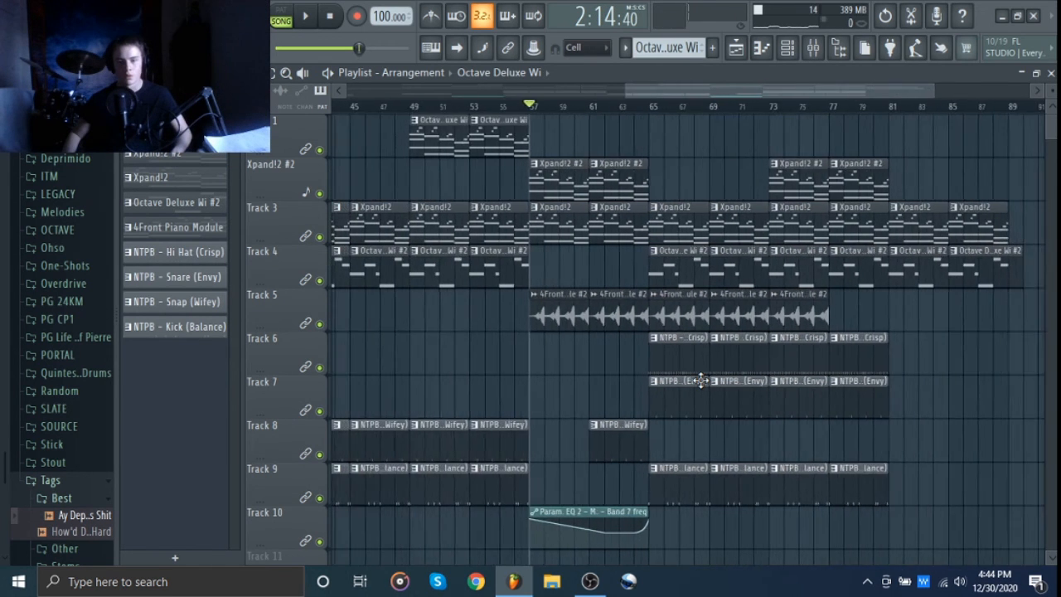
pyautogui.keyDown('ctrl'); pyautogui.scroll(-3, 701, 380); pyautogui.keyUp('ctrl')
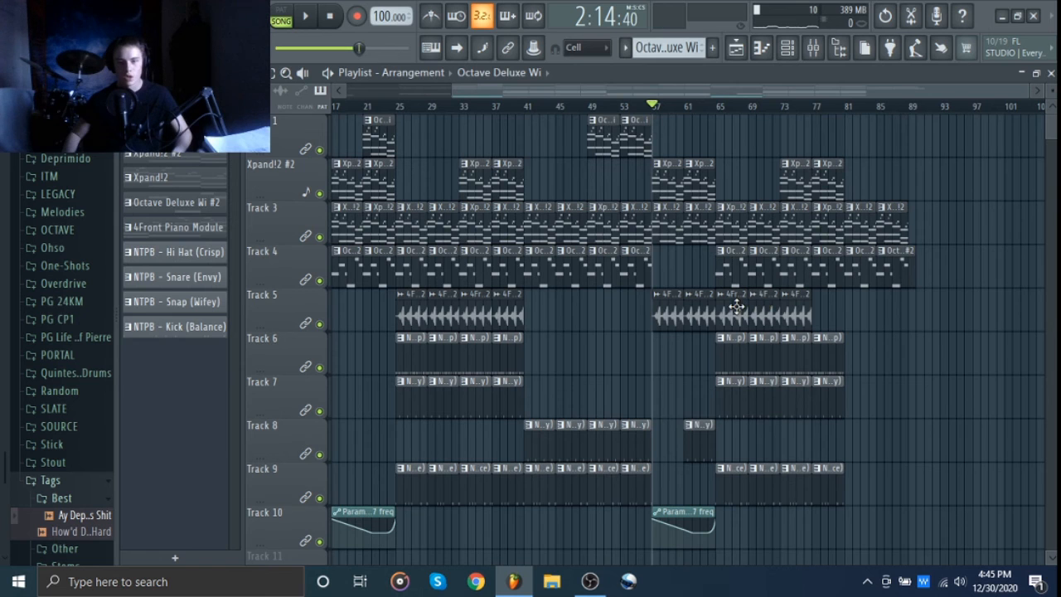
pyautogui.moveTo(736, 306); pyautogui.dragTo(691, 321)
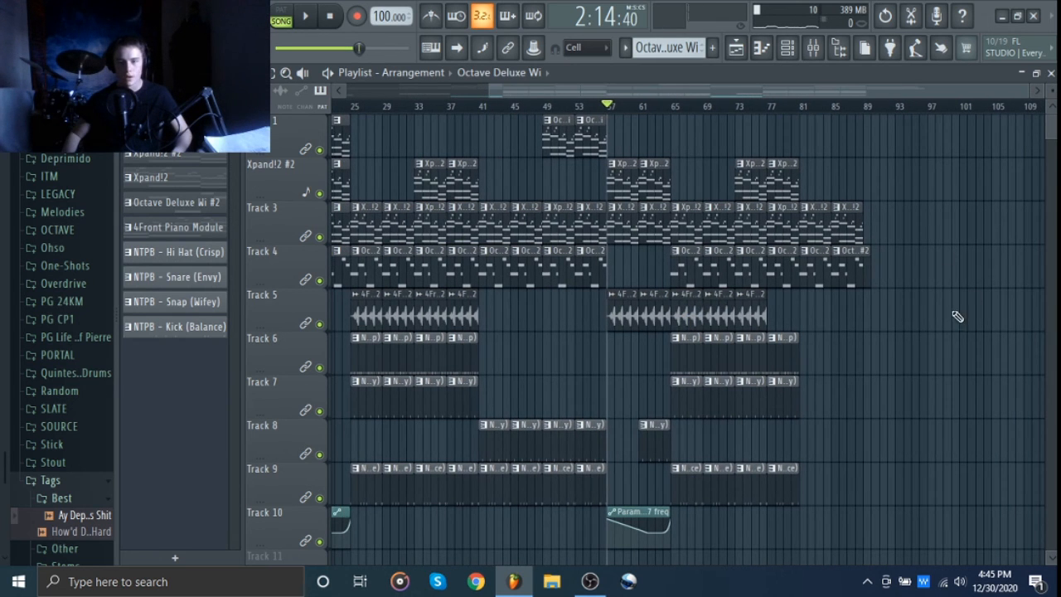
pyautogui.keyDown('ctrl'); pyautogui.scroll(5, 958, 316); pyautogui.keyUp('ctrl')
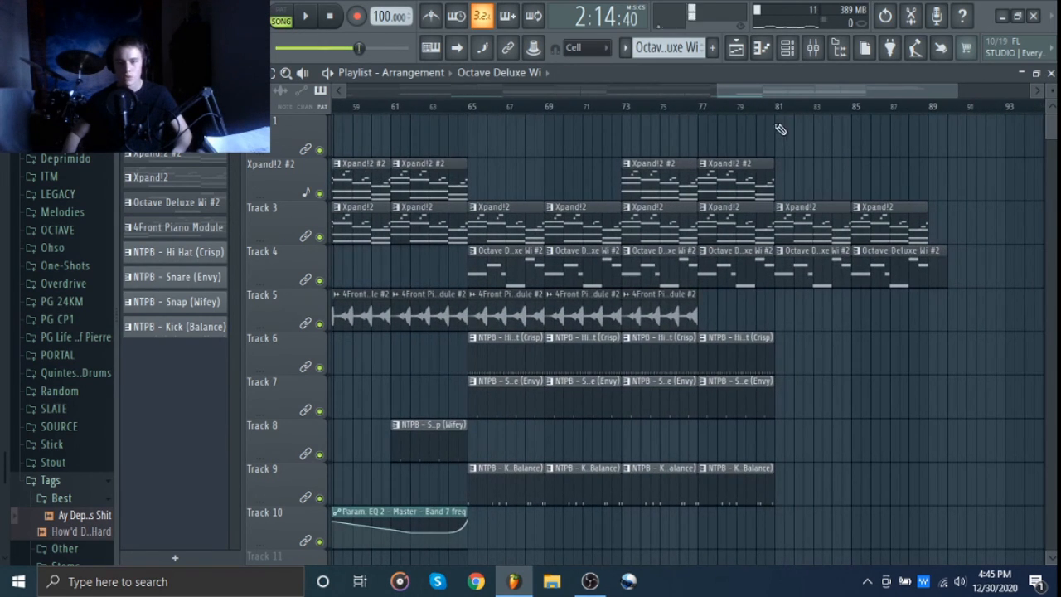
pyautogui.click(779, 108)
pyautogui.press('space')
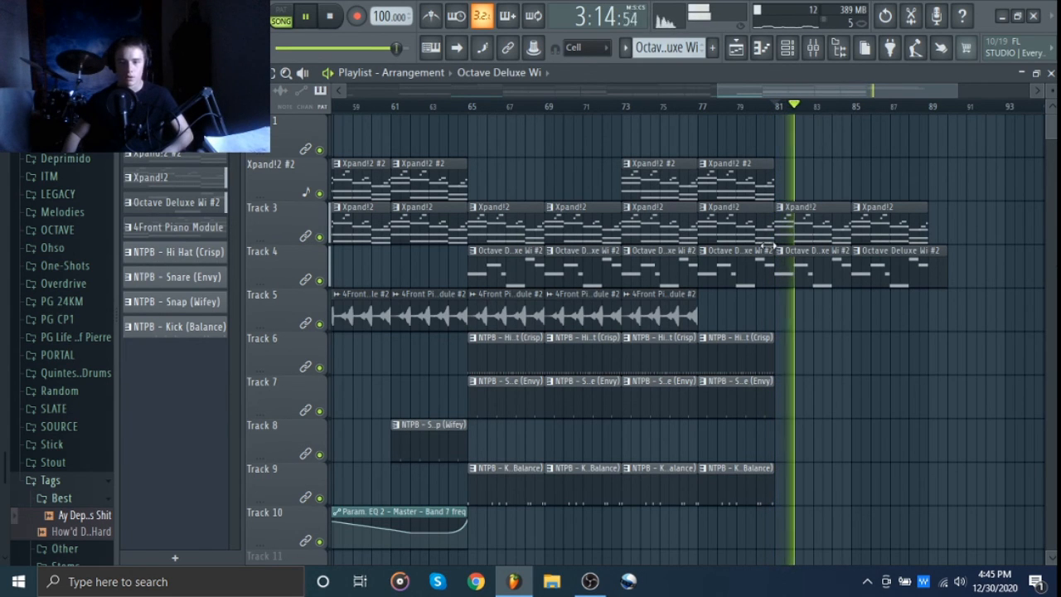
pyautogui.press('space')
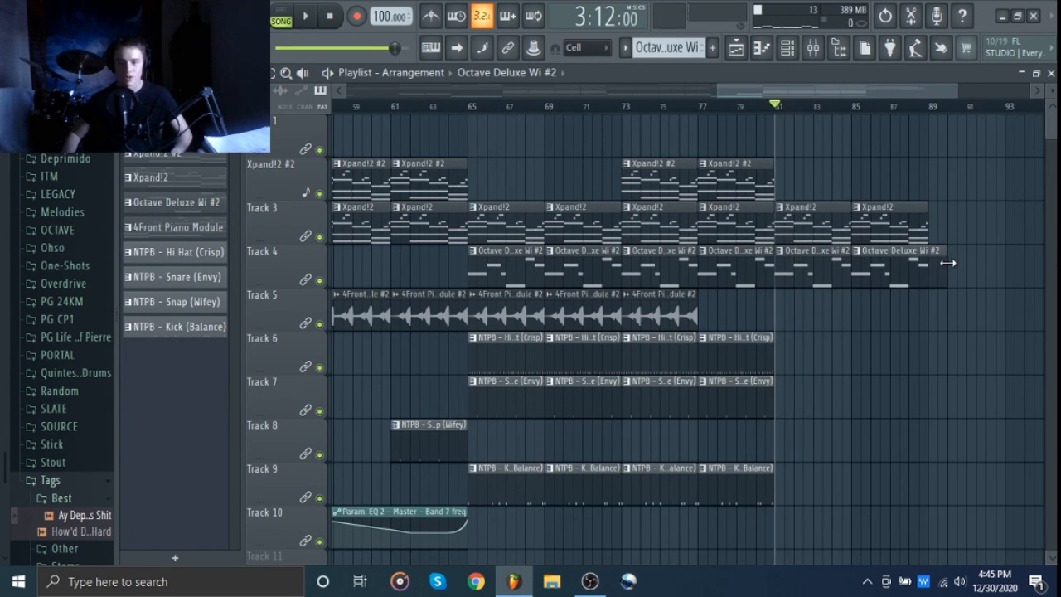
# Play the ending from bar 88 past the last Xpand!2 clip, and stop.
pyautogui.scroll(5, 879, 343)
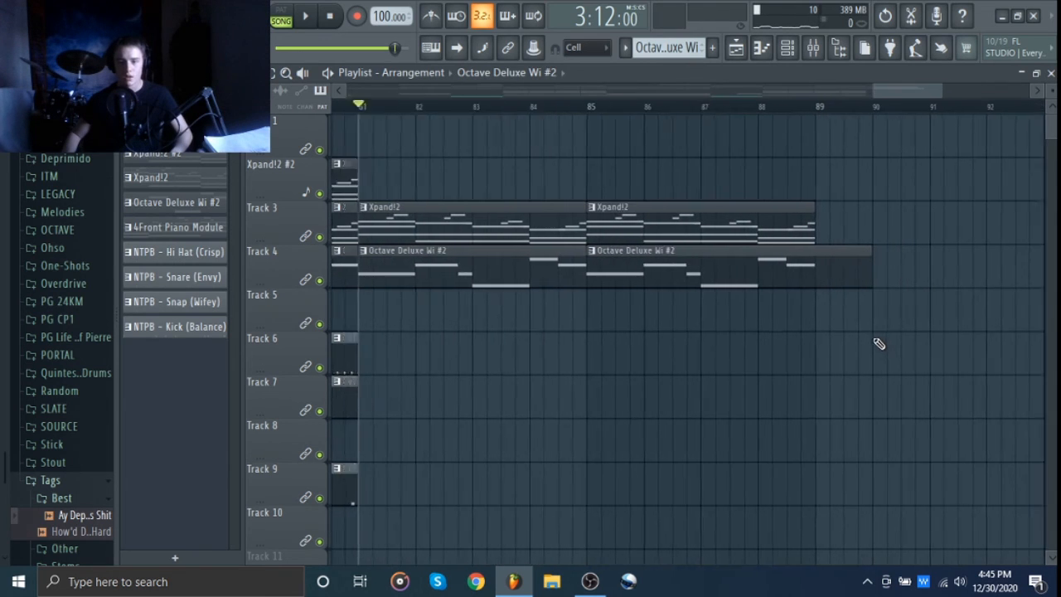
pyautogui.scroll(2, 879, 343)
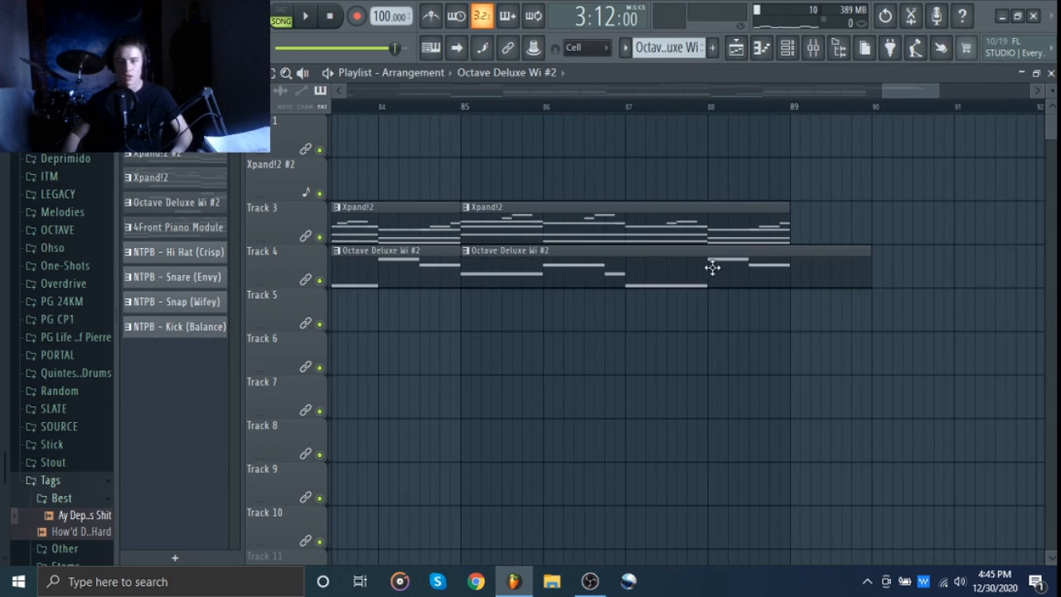
pyautogui.click(713, 109)
pyautogui.press('space')
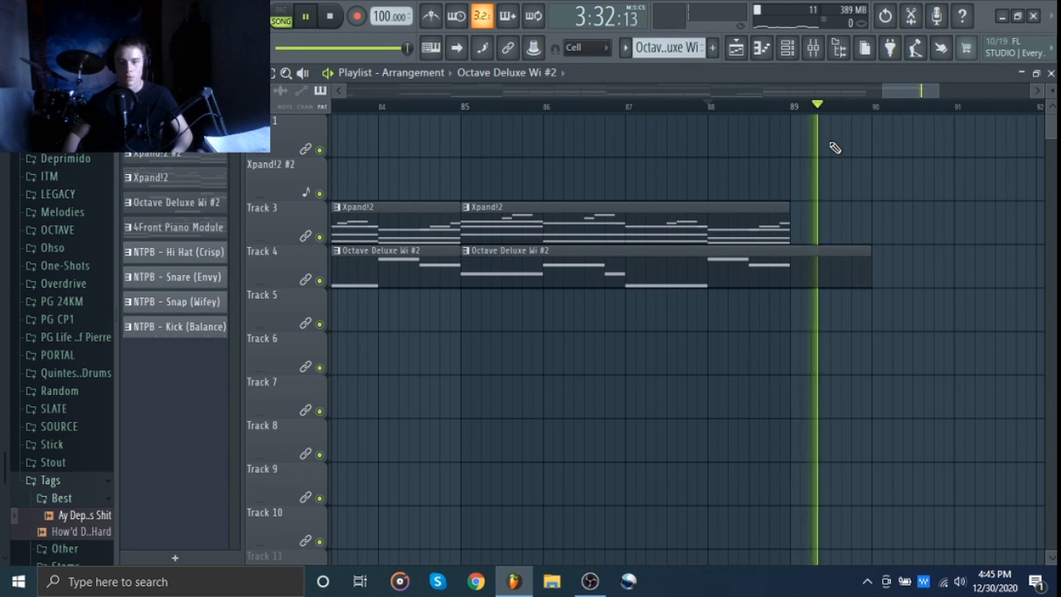
pyautogui.press('space')
# Mute Track 3, place an Octave Deluxe Wi pattern on Track 1 at bar 85, and play it from bar 88.
pyautogui.scroll(-2, 835, 147)
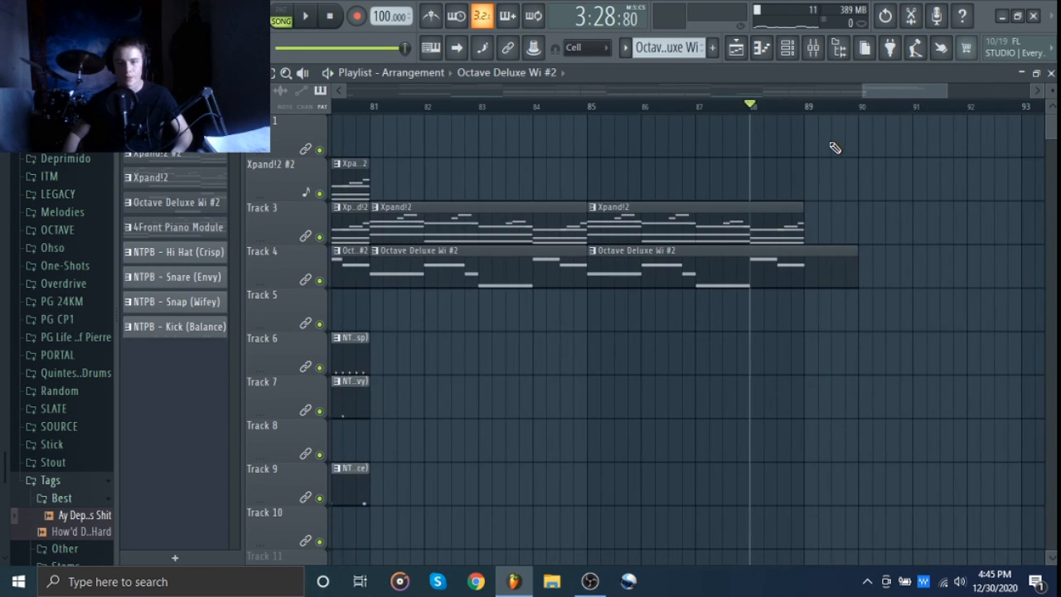
pyautogui.scroll(2, 817, 212)
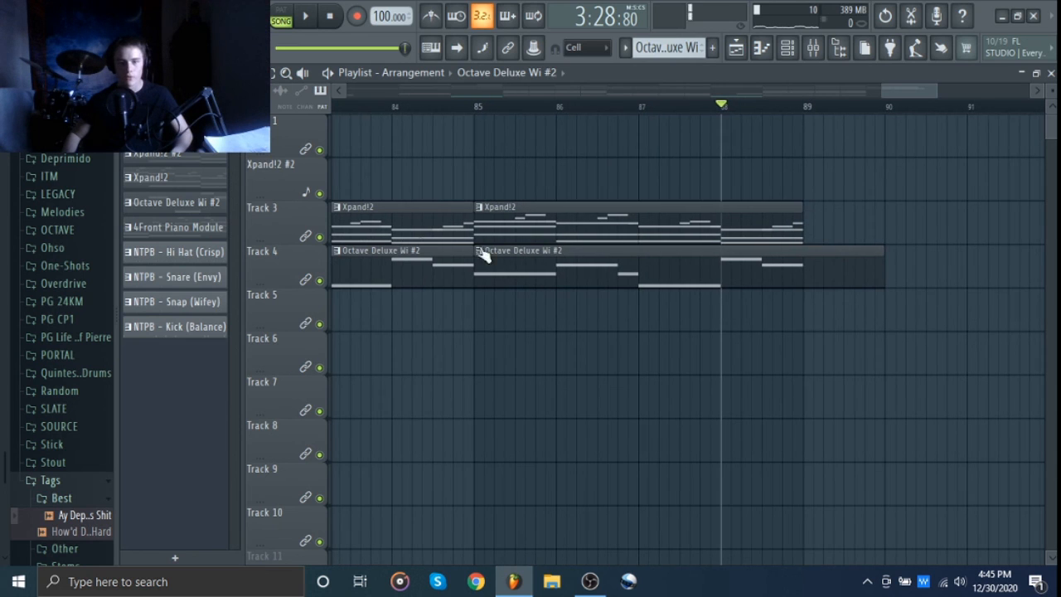
pyautogui.click(319, 237)
pyautogui.moveTo(538, 130); pyautogui.dragTo(476, 147)
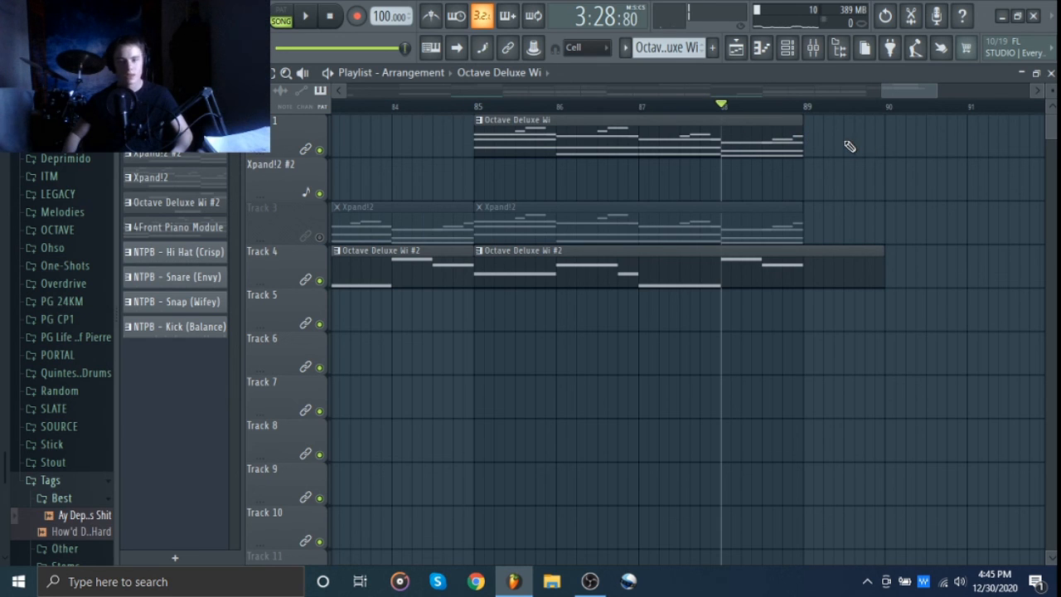
pyautogui.press('space')
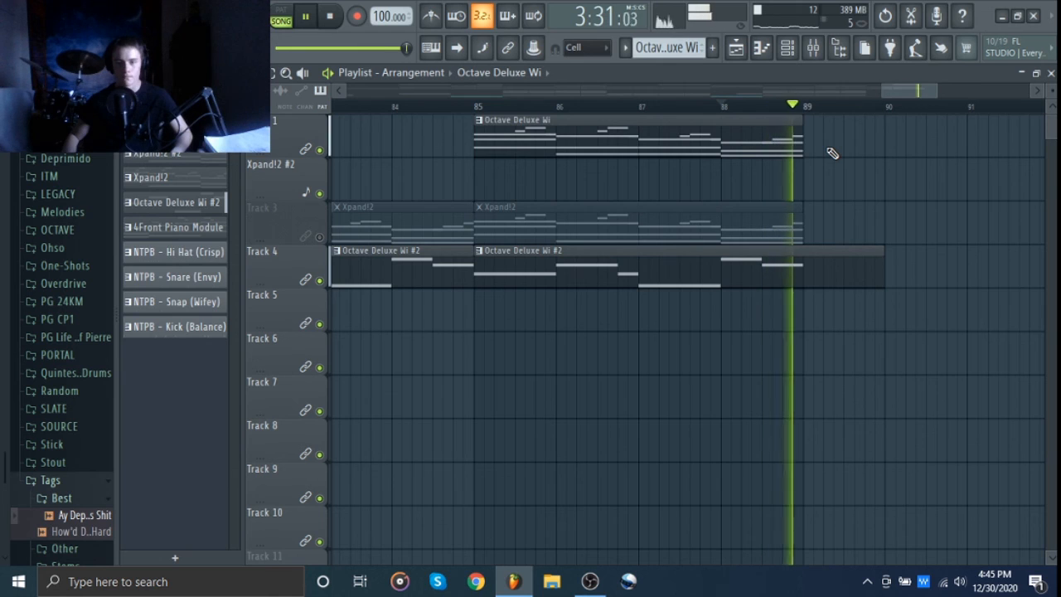
pyautogui.press('space')
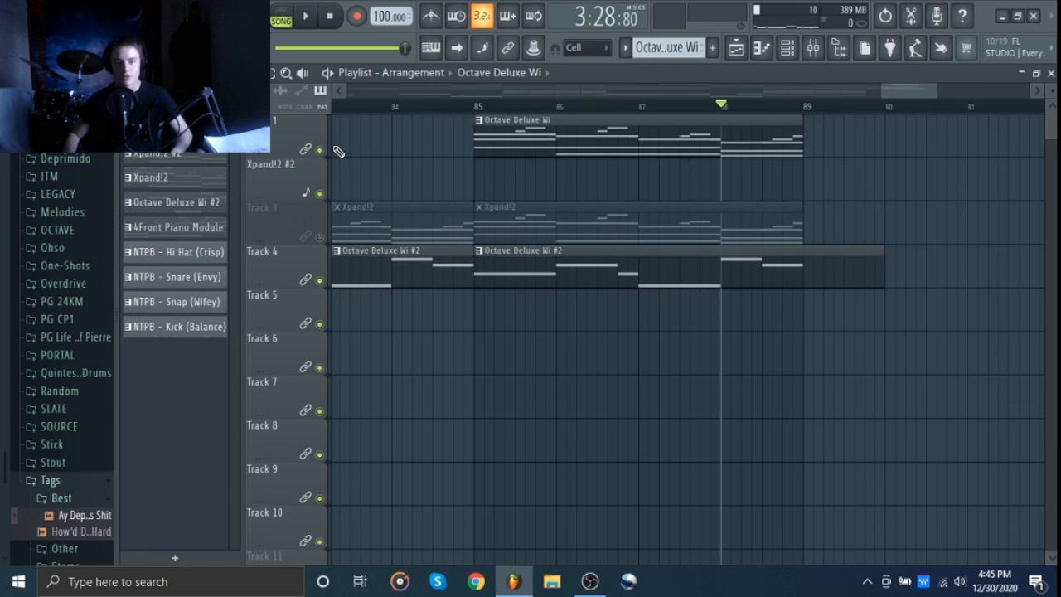
# Delete the Octave Deluxe Wi pattern from Track 1, unmute Track 3, and replay the ending from bar 88.
pyautogui.rightClick(746, 143)
pyautogui.click(320, 238)
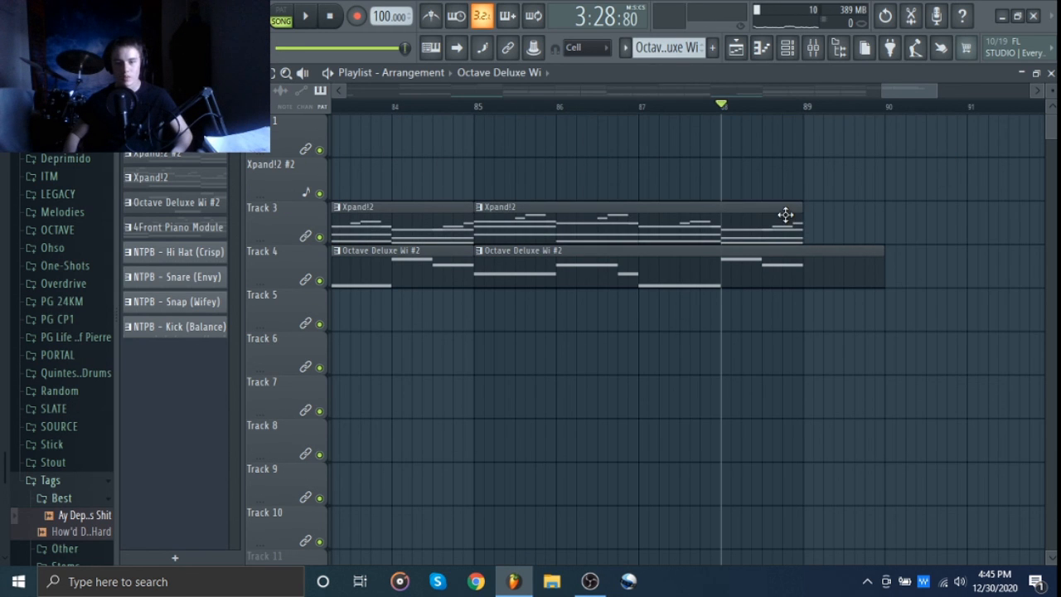
pyautogui.scroll(6, 784, 233)
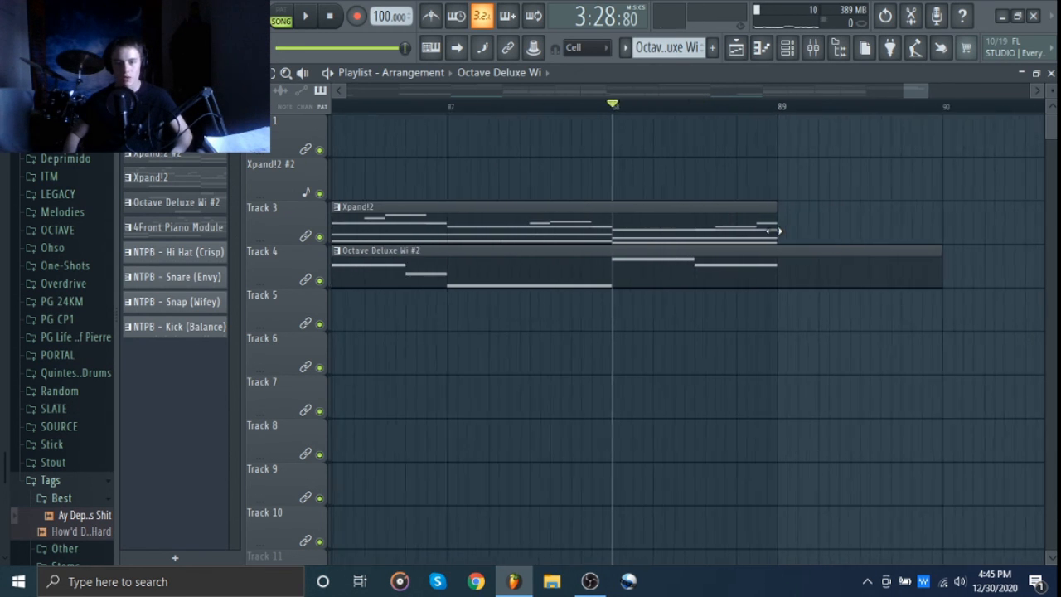
pyautogui.press('space')
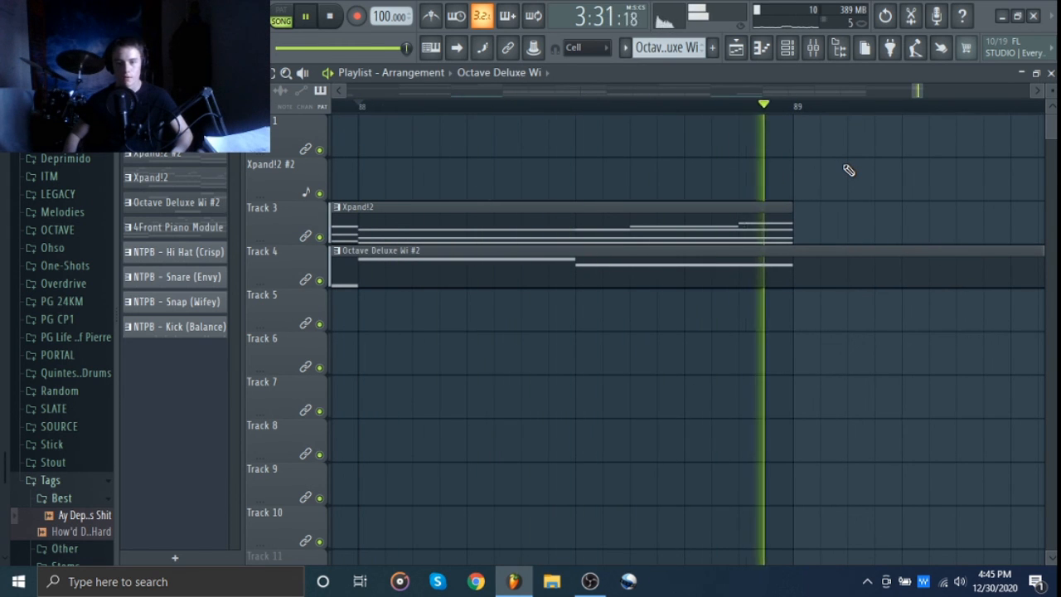
pyautogui.press('space')
# Bring the whole arrangement into view and return the playhead to the start of the song.
pyautogui.scroll(-8, 849, 170)
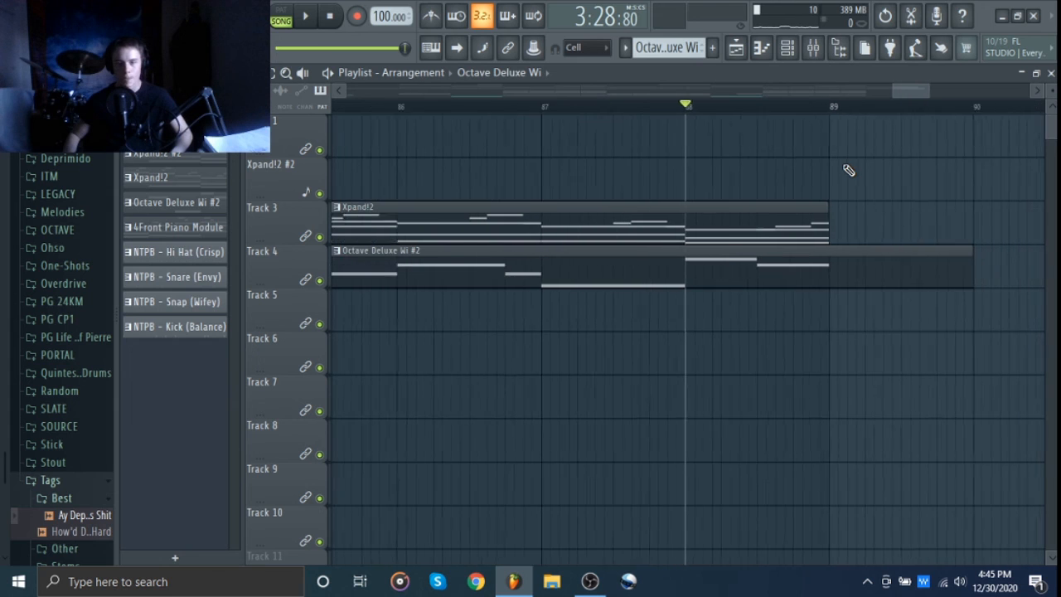
pyautogui.scroll(-3, 853, 163)
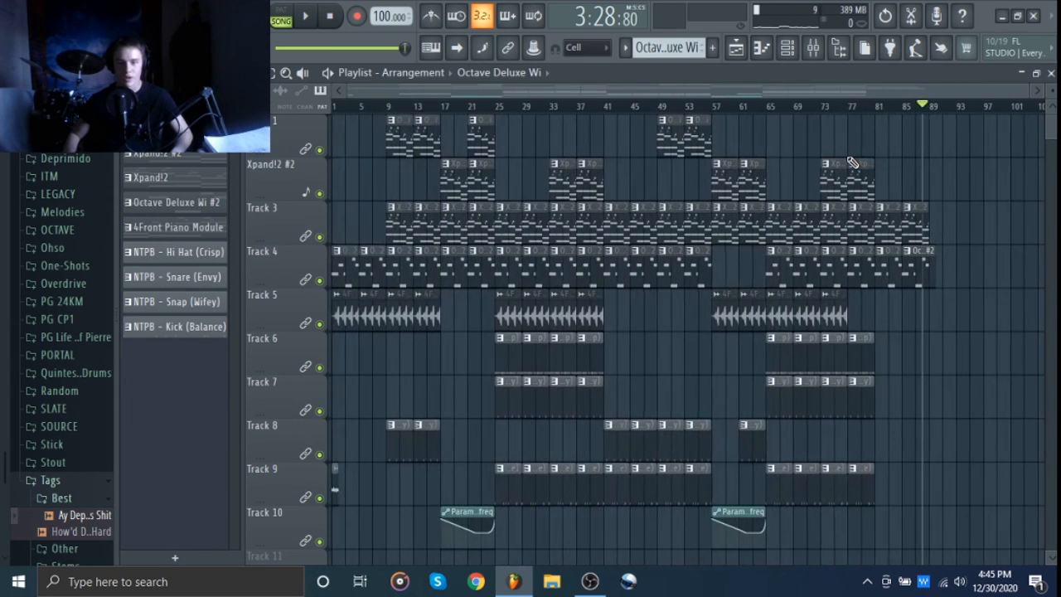
pyautogui.click(330, 16)
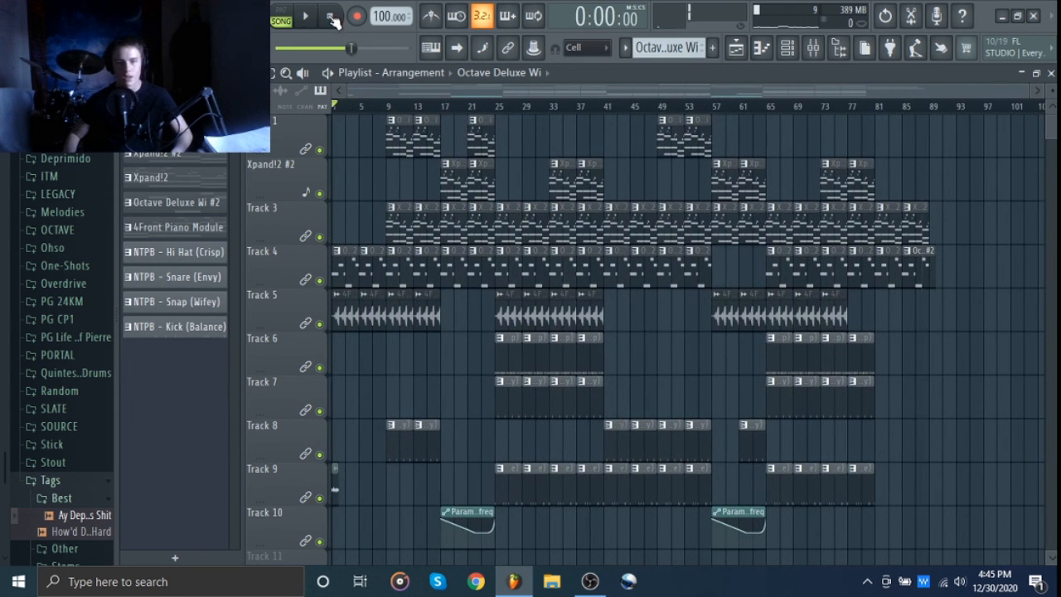